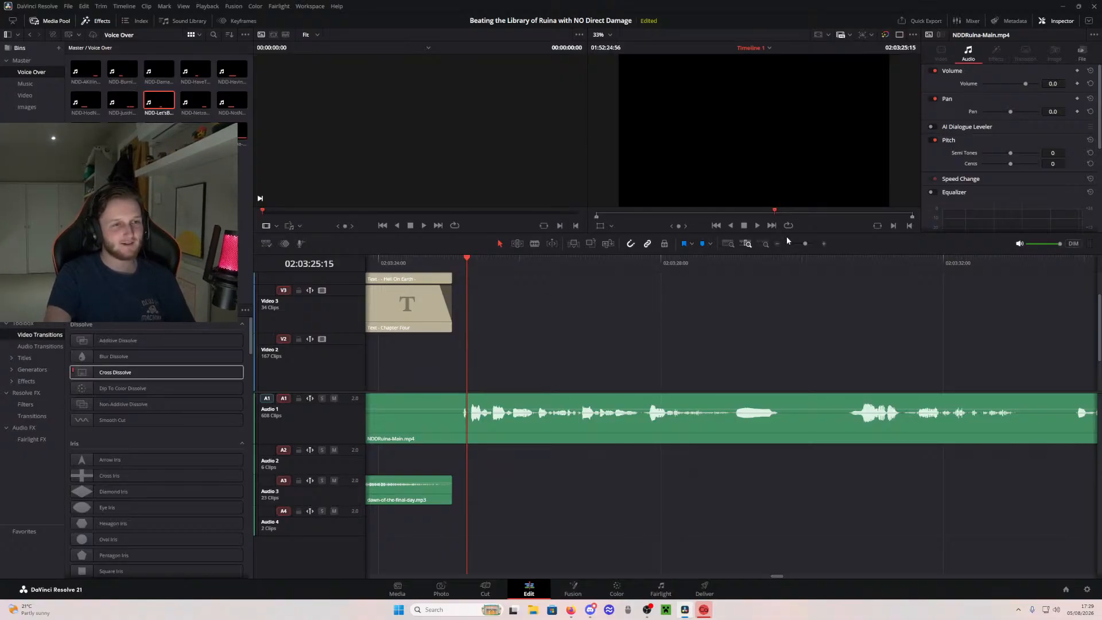
# - Show the whole timeline and save the project
pyautogui.click(735, 243)
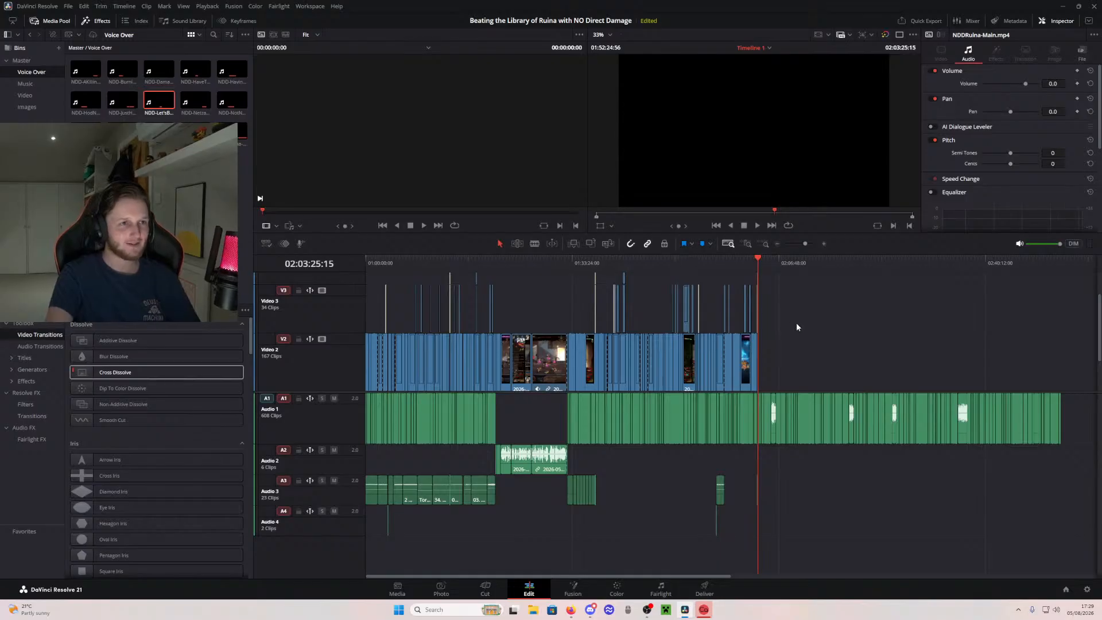
pyautogui.click(64, 7)
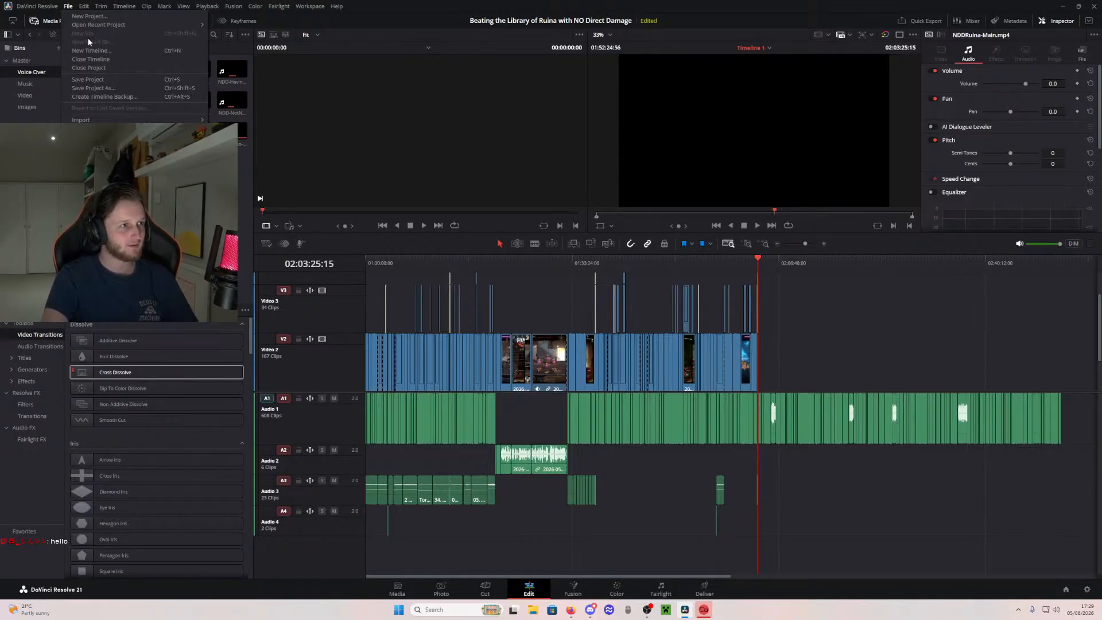
pyautogui.click(92, 79)
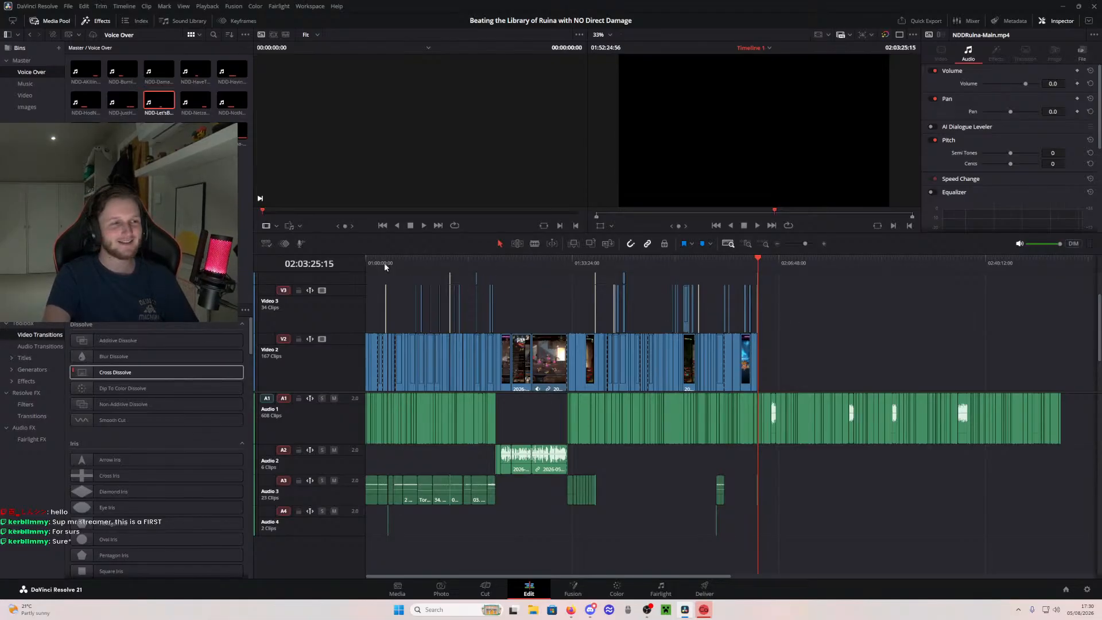
# - Play the timeline from its beginning on the Cut page to review the first 45 seconds or so of the video
pyautogui.moveTo(925, 262); pyautogui.dragTo(968, 273)
pyautogui.moveTo(881, 283); pyautogui.dragTo(758, 280)
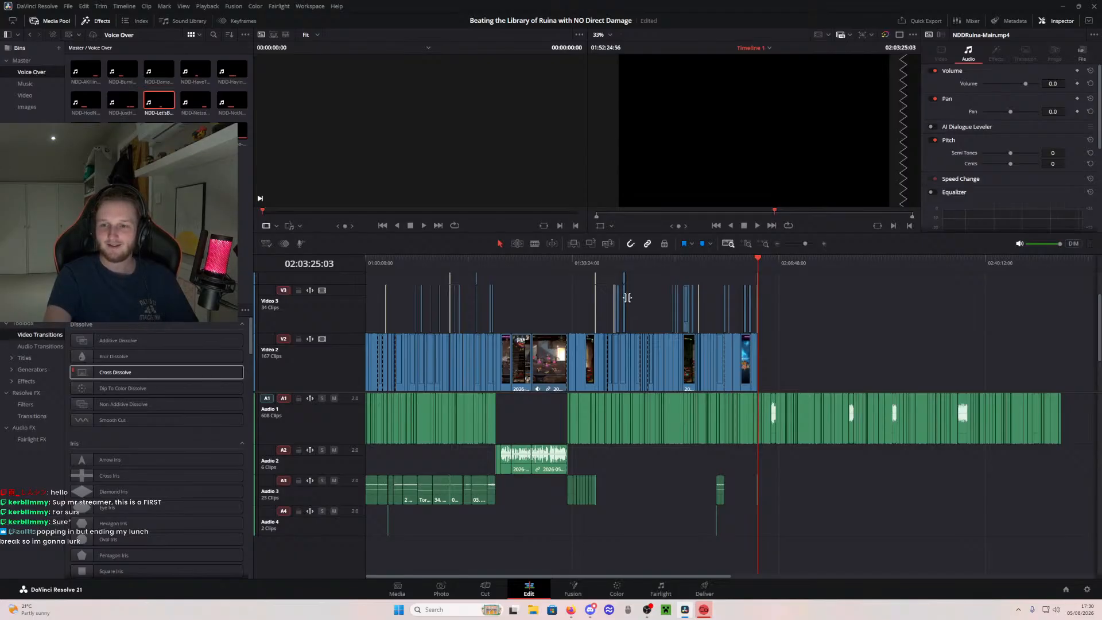
pyautogui.moveTo(543, 264); pyautogui.dragTo(350, 268)
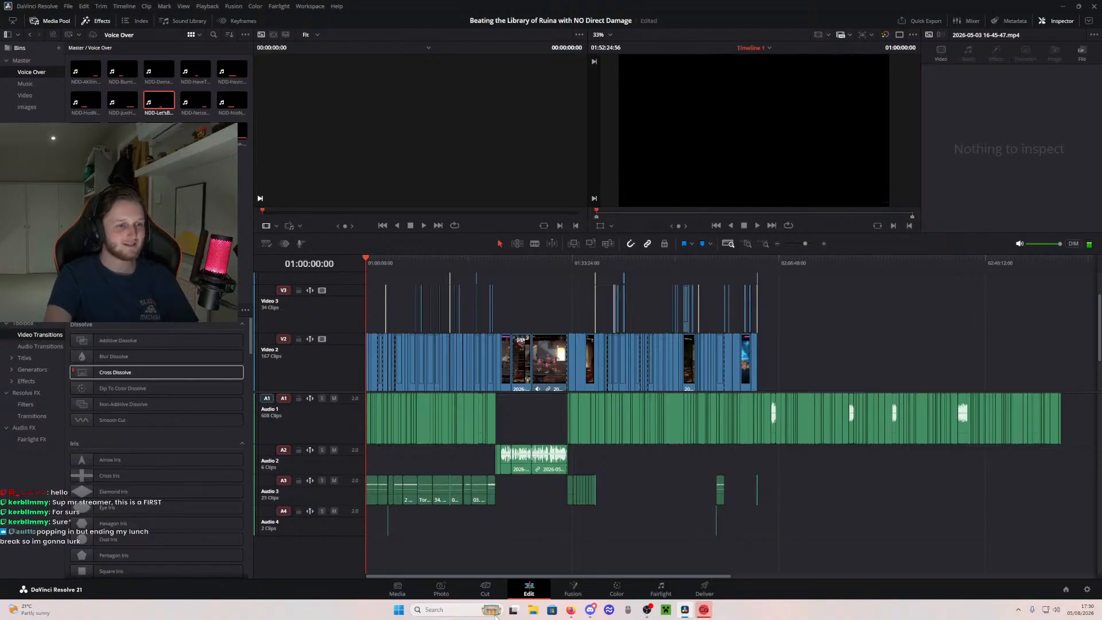
pyautogui.click(480, 591)
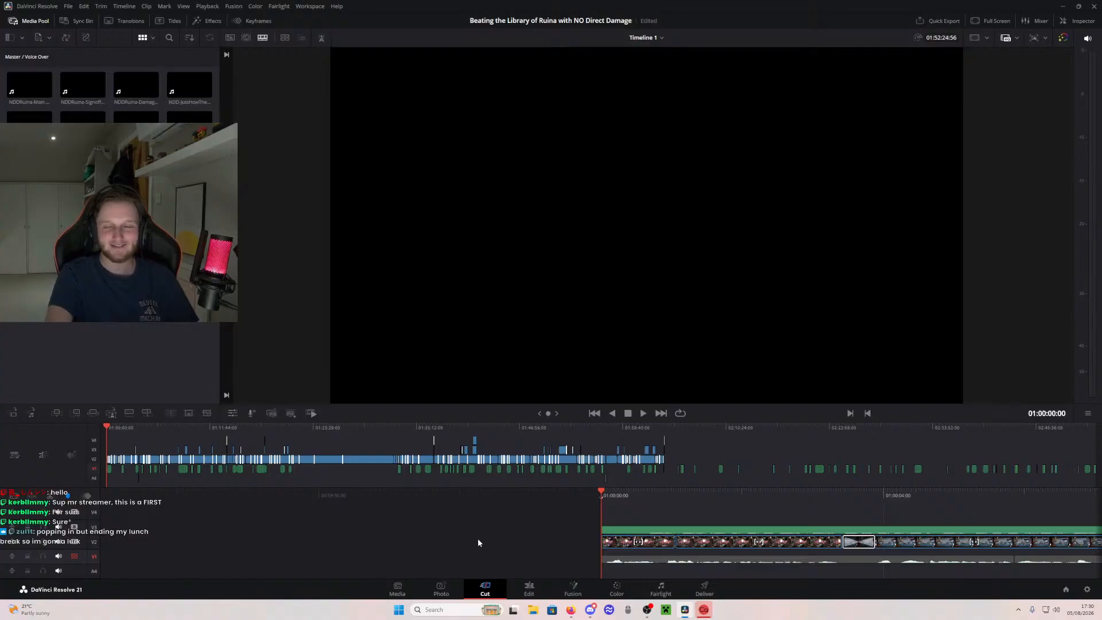
pyautogui.press('space')
pyautogui.press('space')
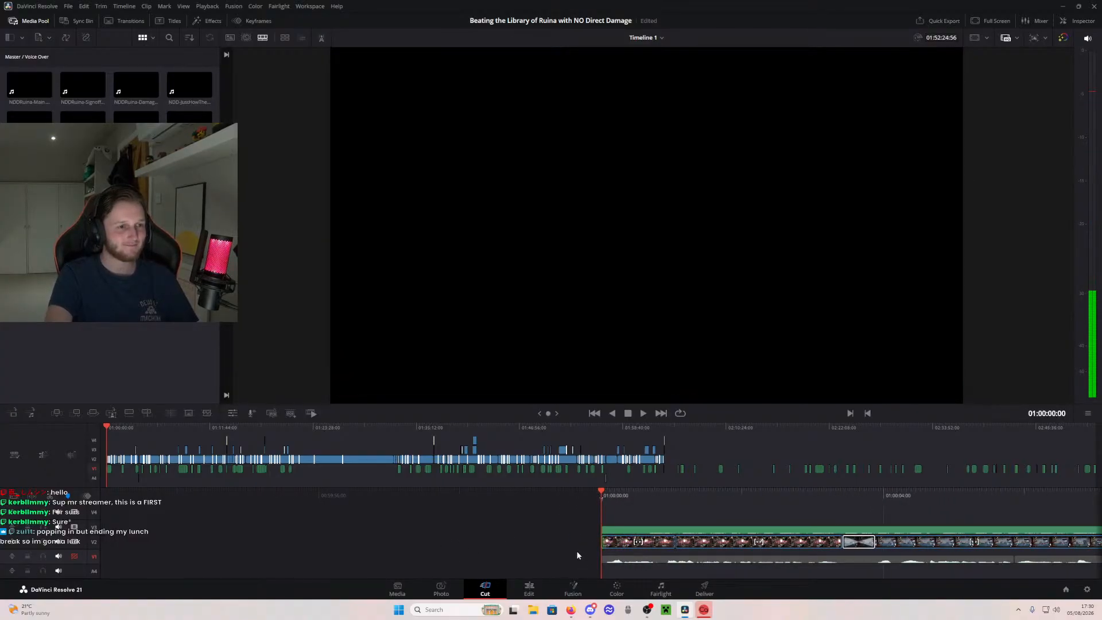
pyautogui.press('space')
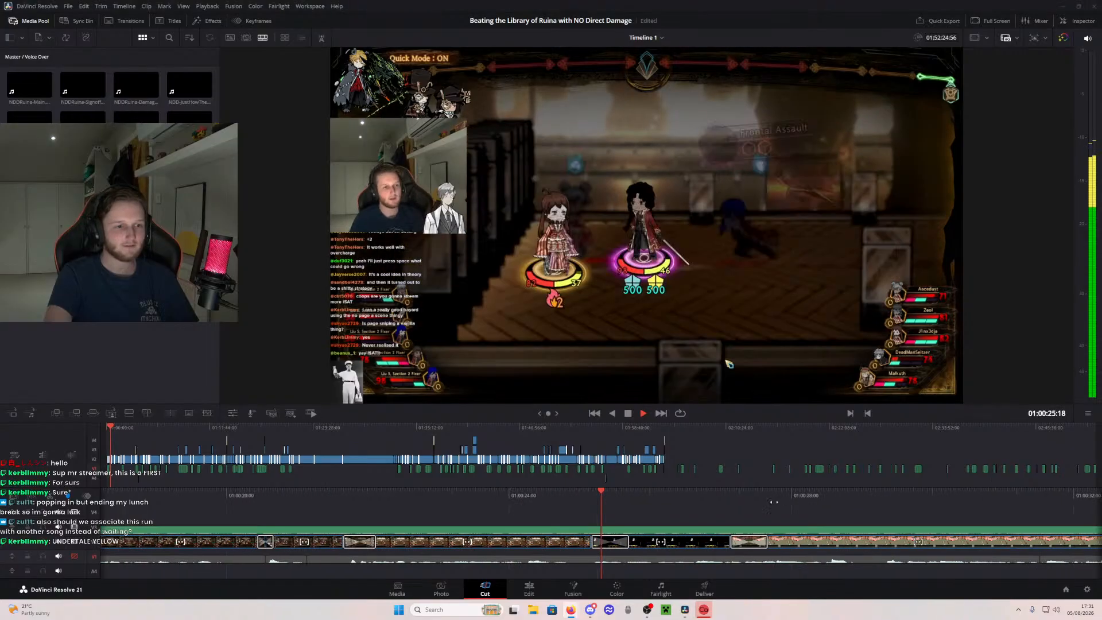
pyautogui.click(519, 491)
pyautogui.moveTo(520, 491); pyautogui.dragTo(913, 499)
pyautogui.press('space')
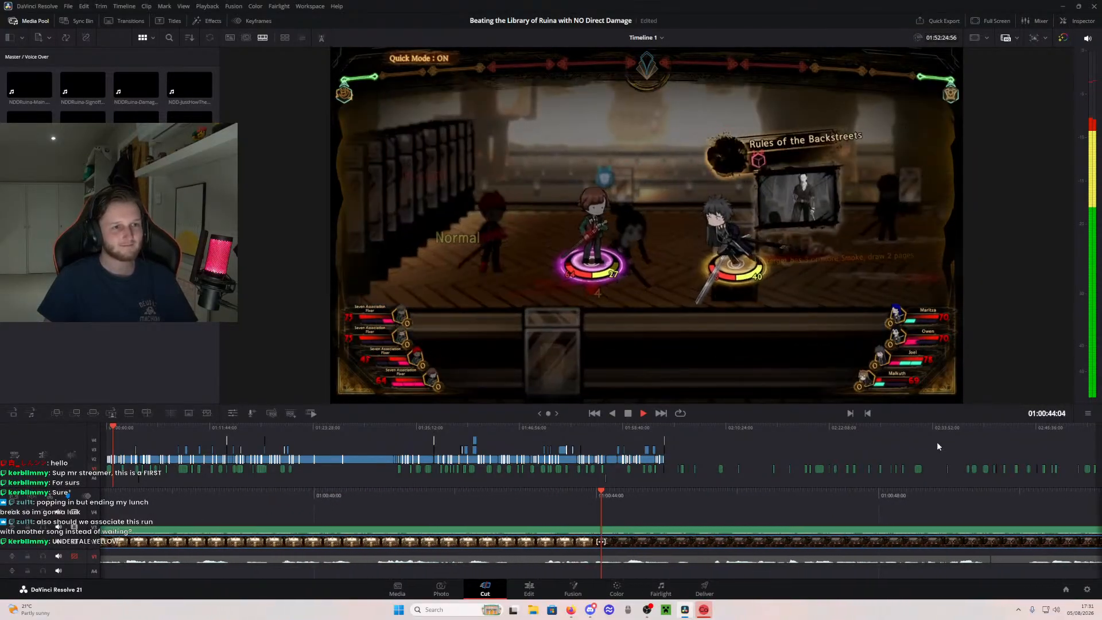
pyautogui.press('space')
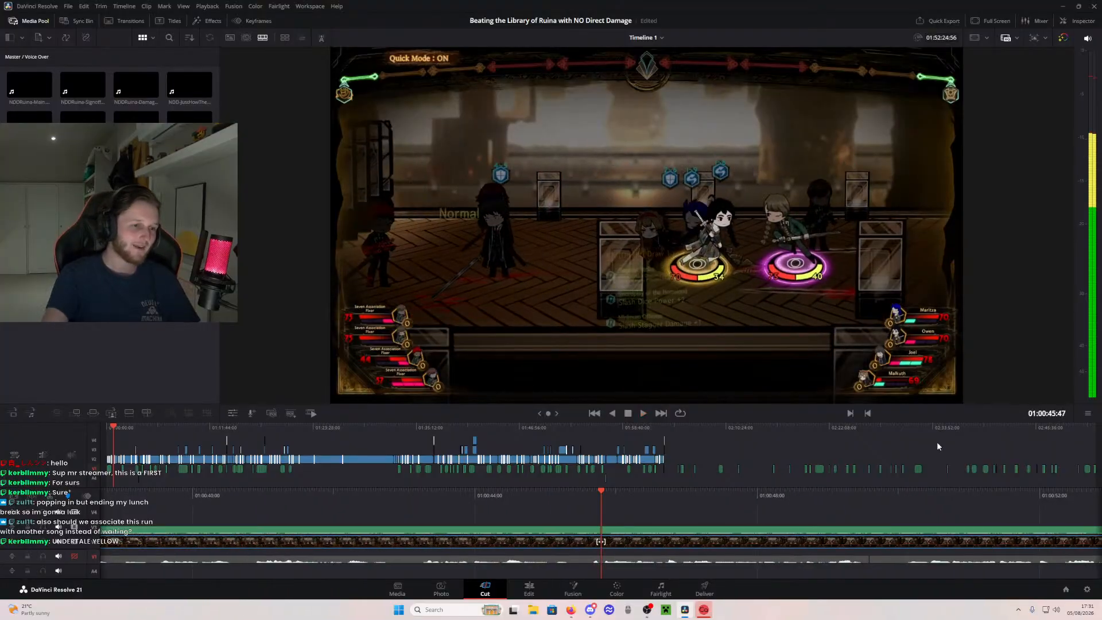
# - Return to the Edit page and play the Impuritas Civitatis passage just before the Chapter Four title
pyautogui.click(529, 589)
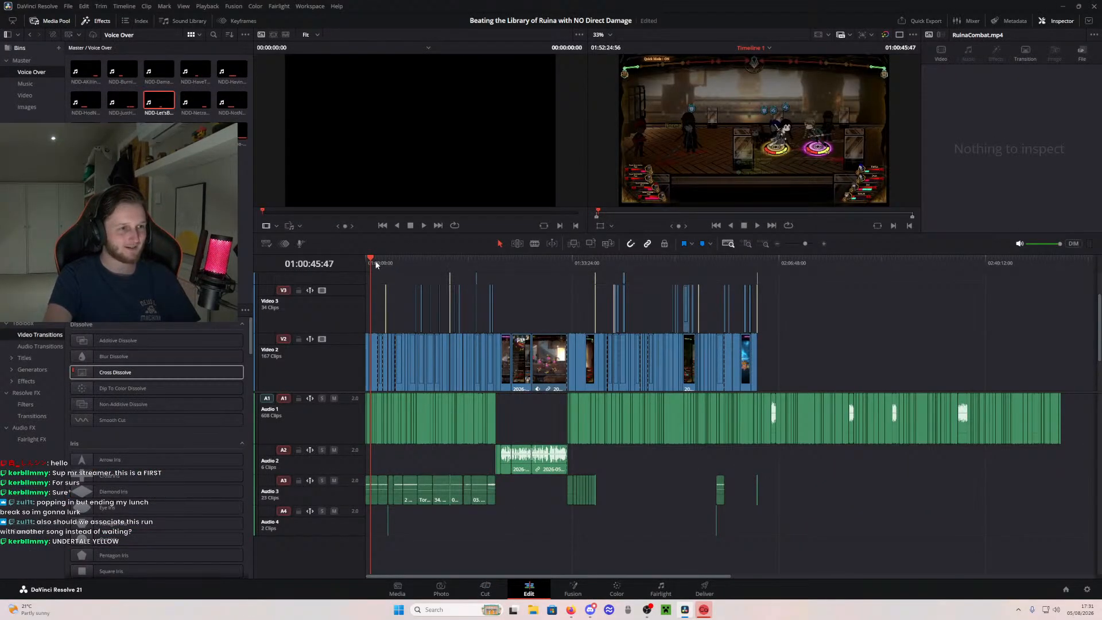
pyautogui.moveTo(376, 262); pyautogui.dragTo(758, 276)
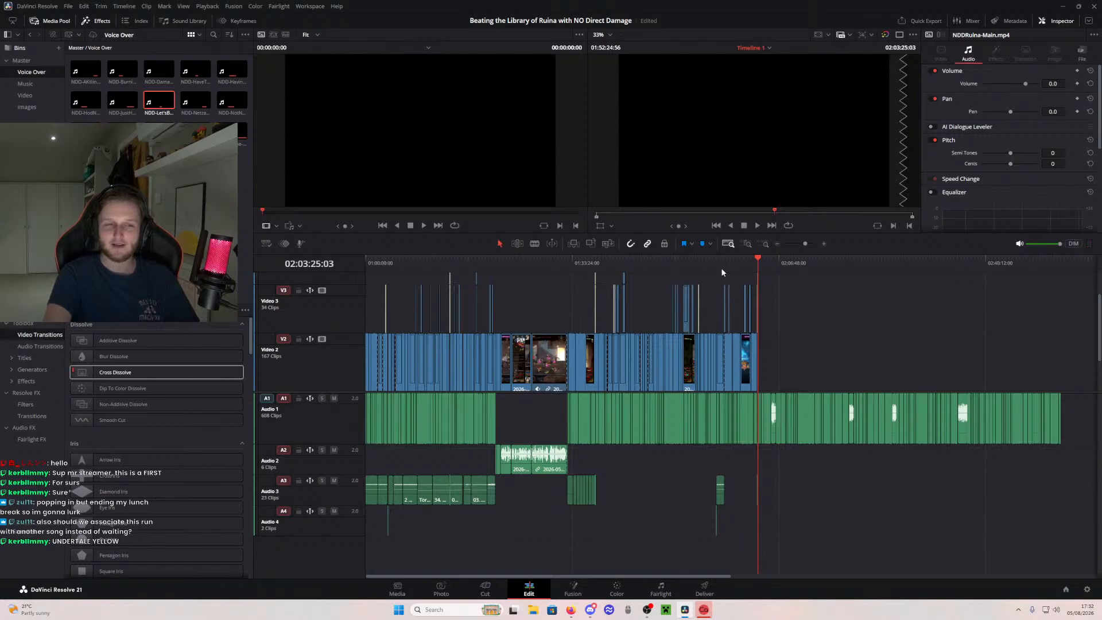
pyautogui.click(746, 243)
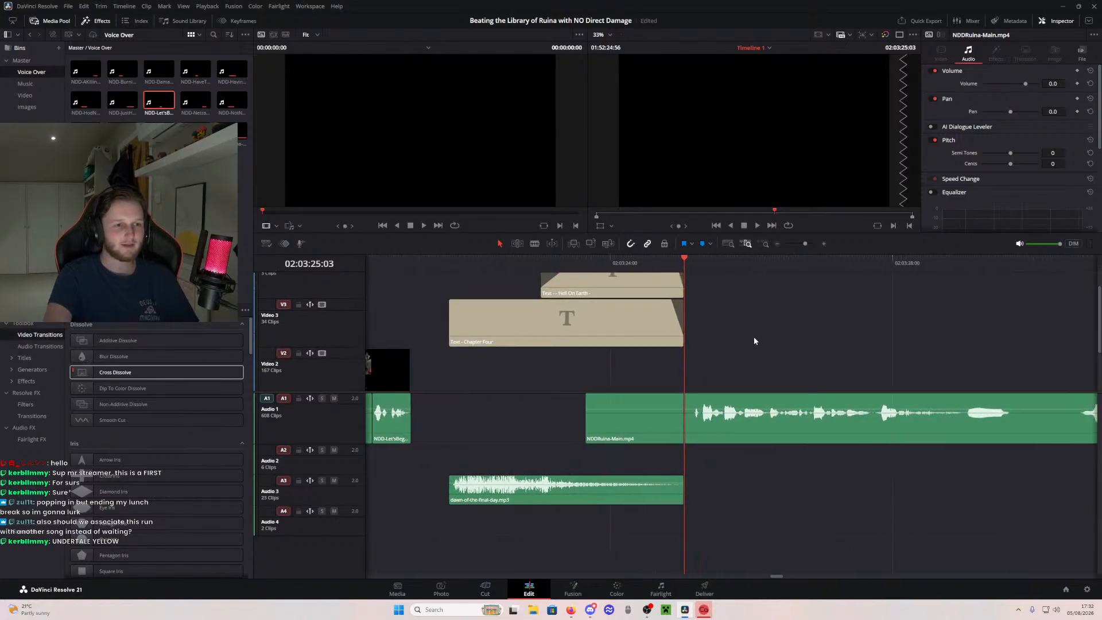
pyautogui.moveTo(522, 295); pyautogui.dragTo(684, 286)
pyautogui.click(520, 263)
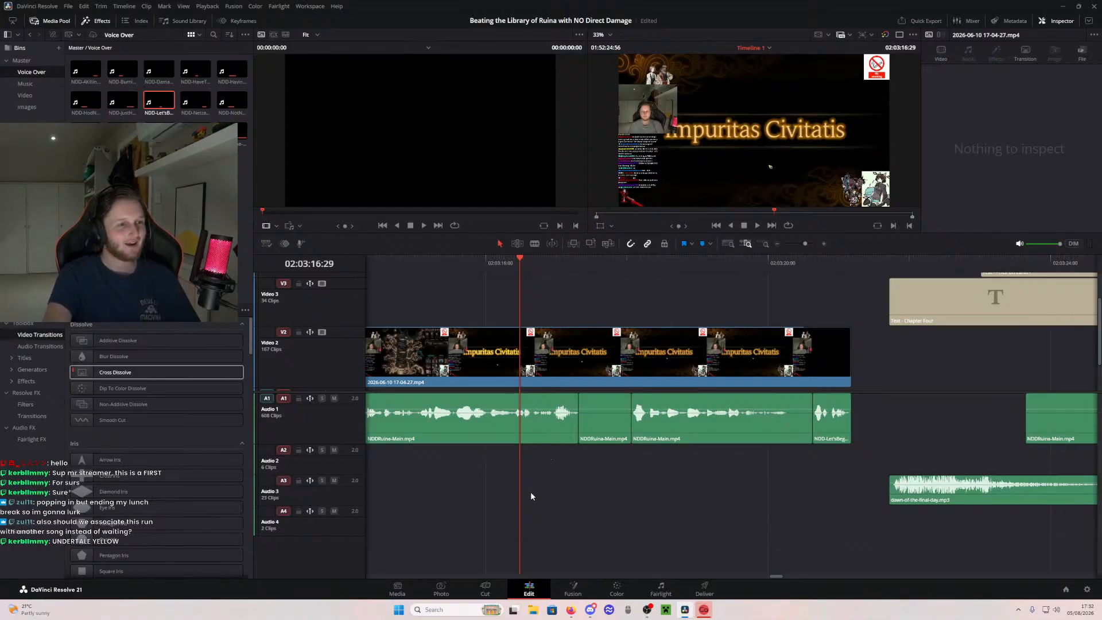
pyautogui.hscroll(-4, 530, 491)
pyautogui.click(537, 266)
pyautogui.press('space')
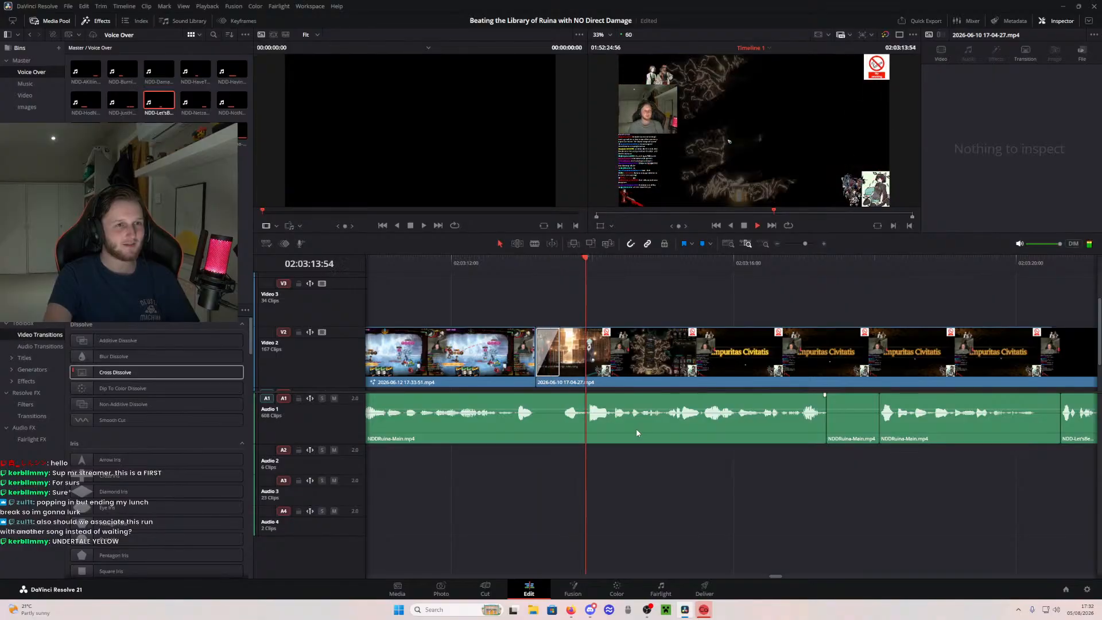
pyautogui.click(729, 243)
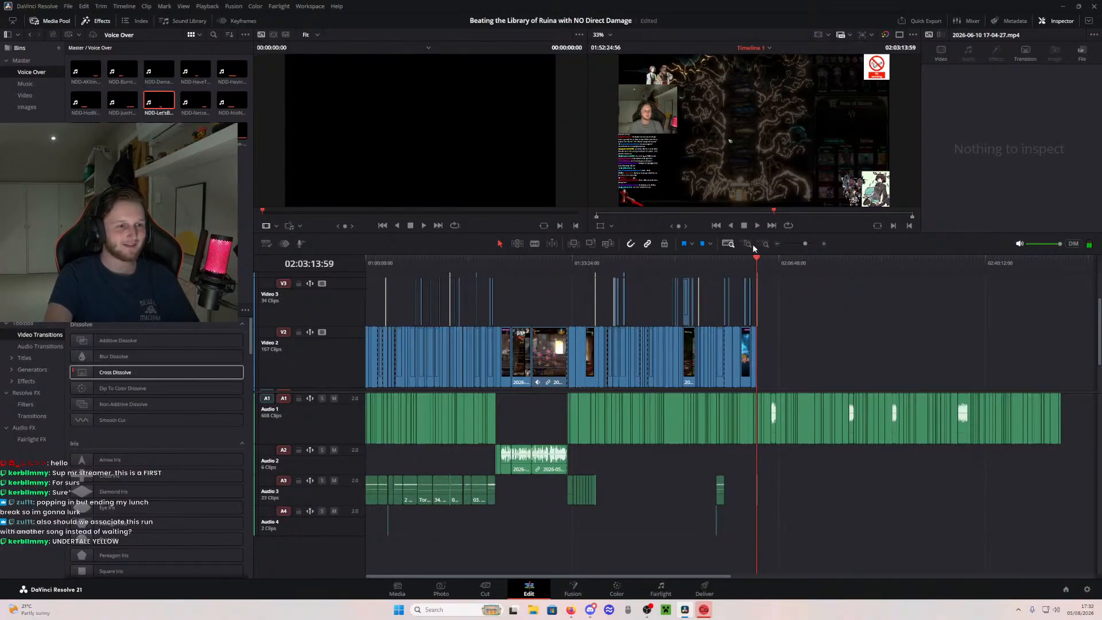
pyautogui.click(732, 492)
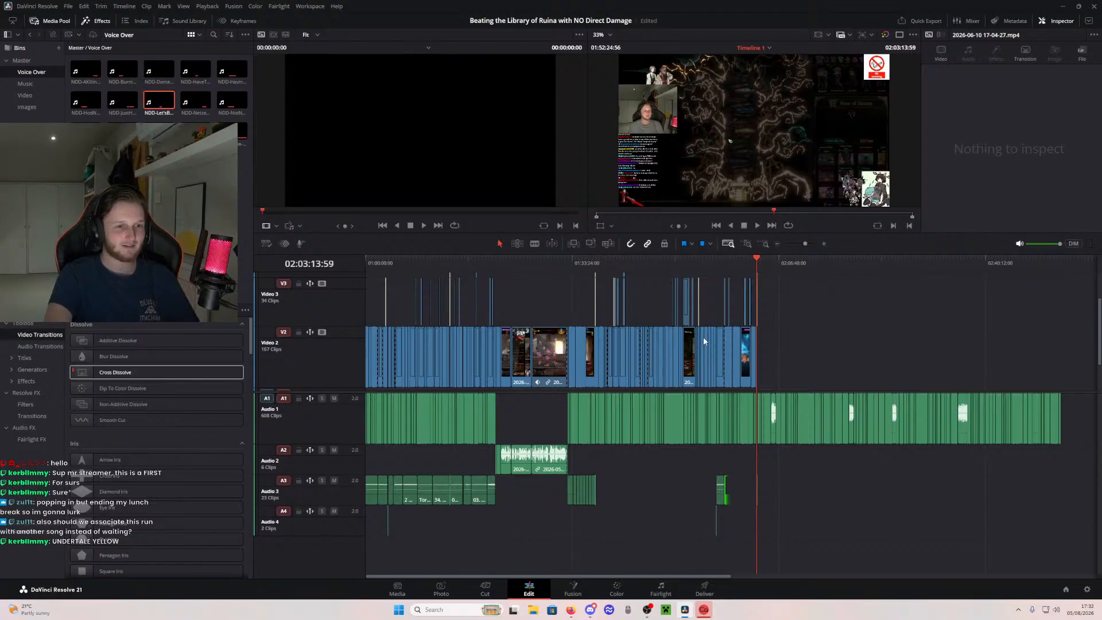
pyautogui.hotkey('ctrl', 'z')
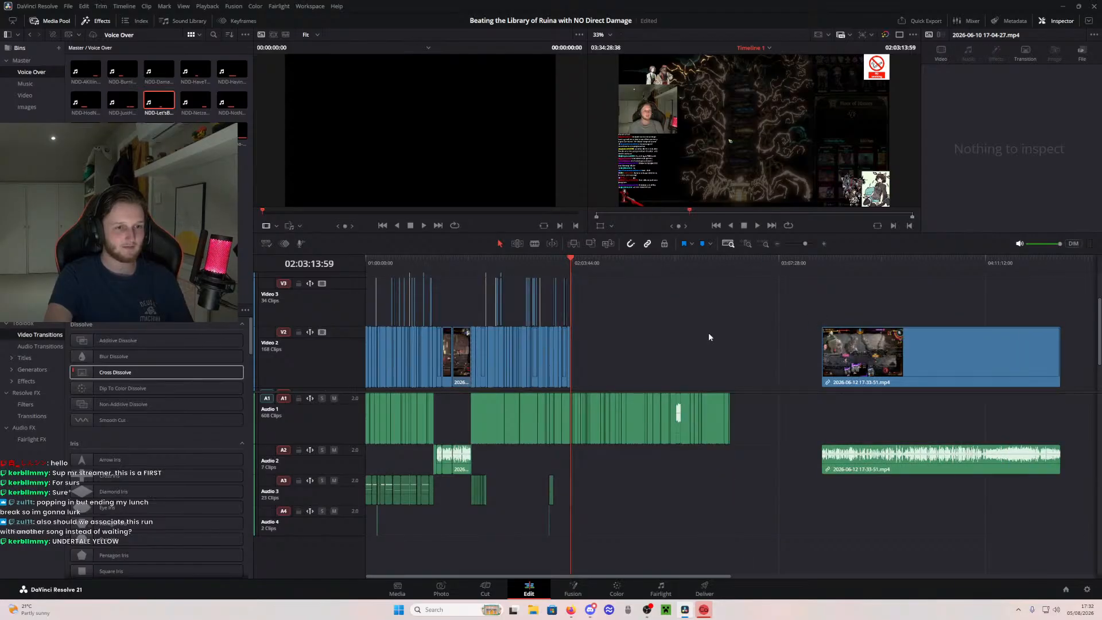
pyautogui.hotkey('ctrl', 'shift', 'z')
# - Play from the end of the previous chapter through the Chapter Four title into the voice-over that follows it
pyautogui.click(748, 244)
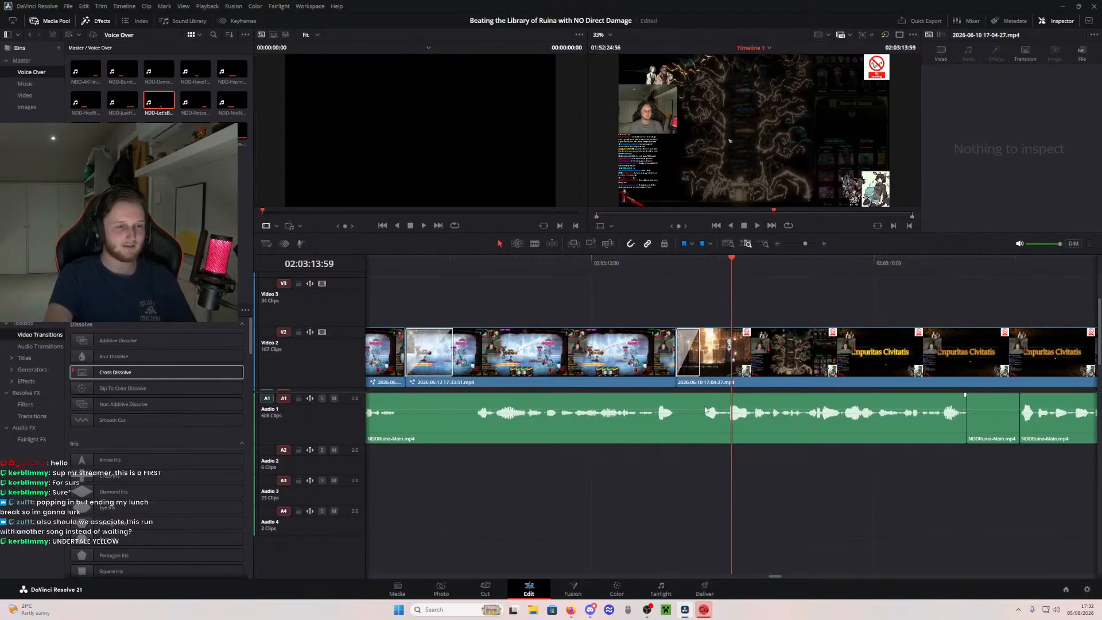
pyautogui.click(499, 264)
pyautogui.press('space')
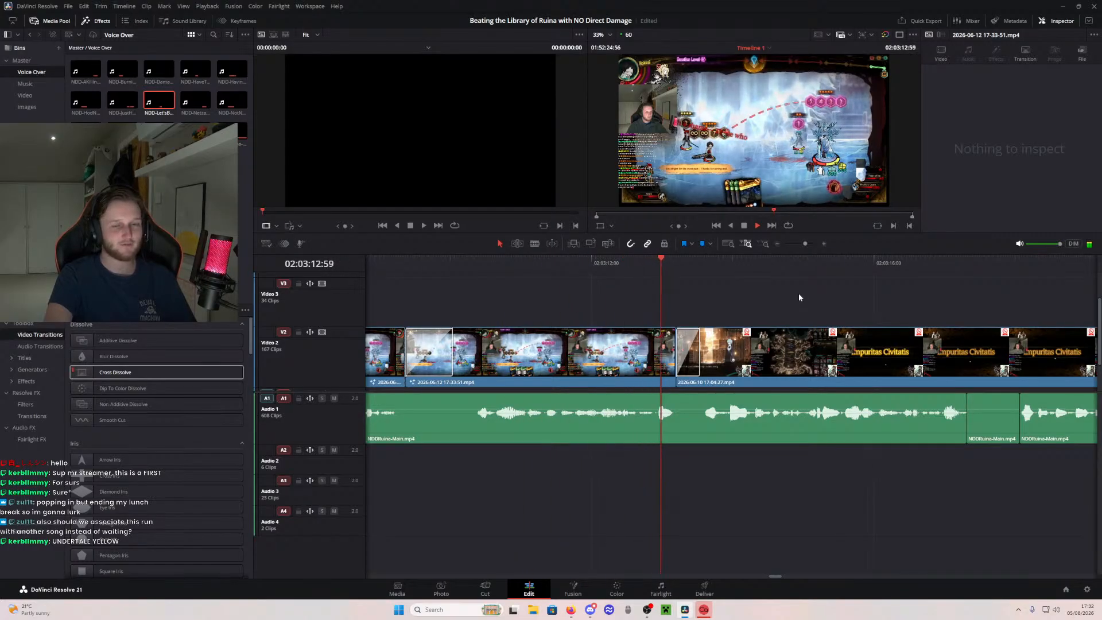
pyautogui.moveTo(940, 508); pyautogui.dragTo(667, 500)
pyautogui.moveTo(889, 487); pyautogui.dragTo(643, 488)
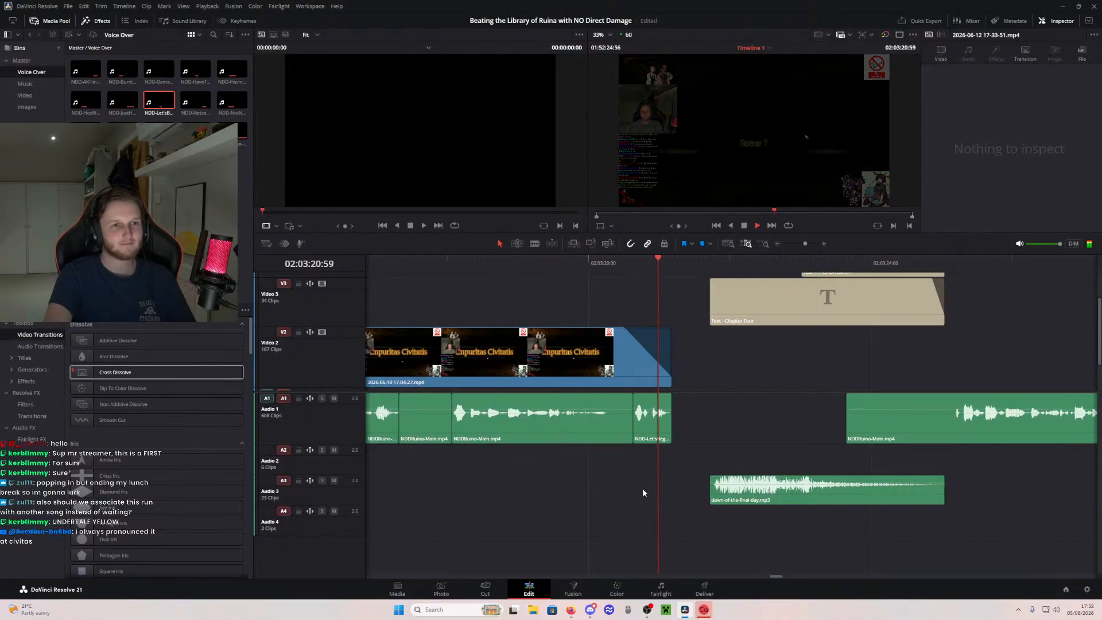
pyautogui.moveTo(904, 494); pyautogui.dragTo(754, 495)
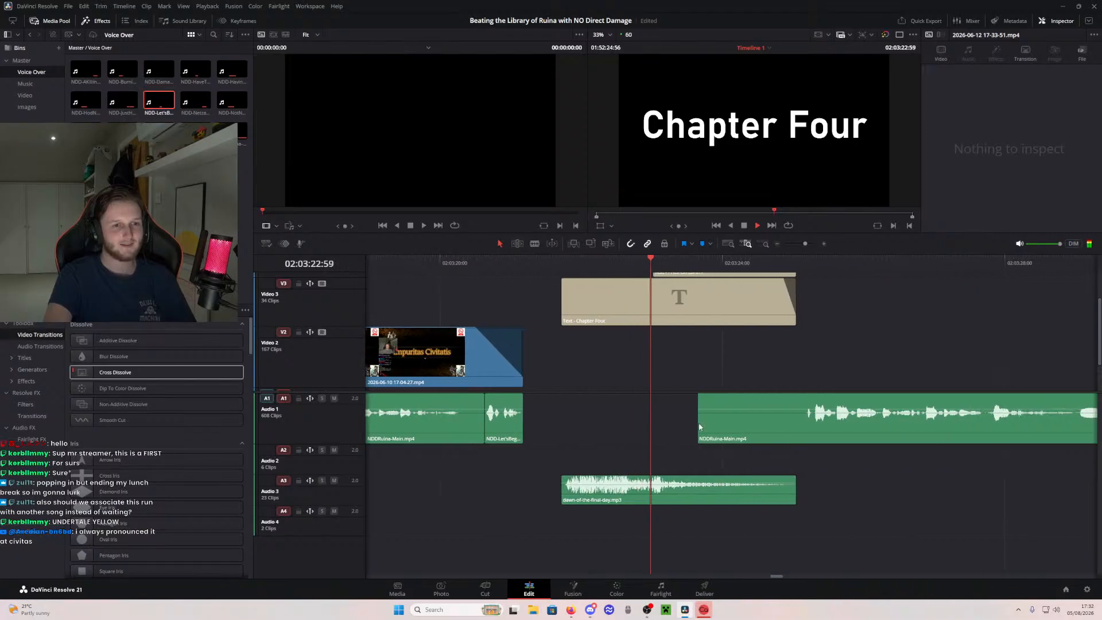
pyautogui.moveTo(951, 504); pyautogui.dragTo(786, 496)
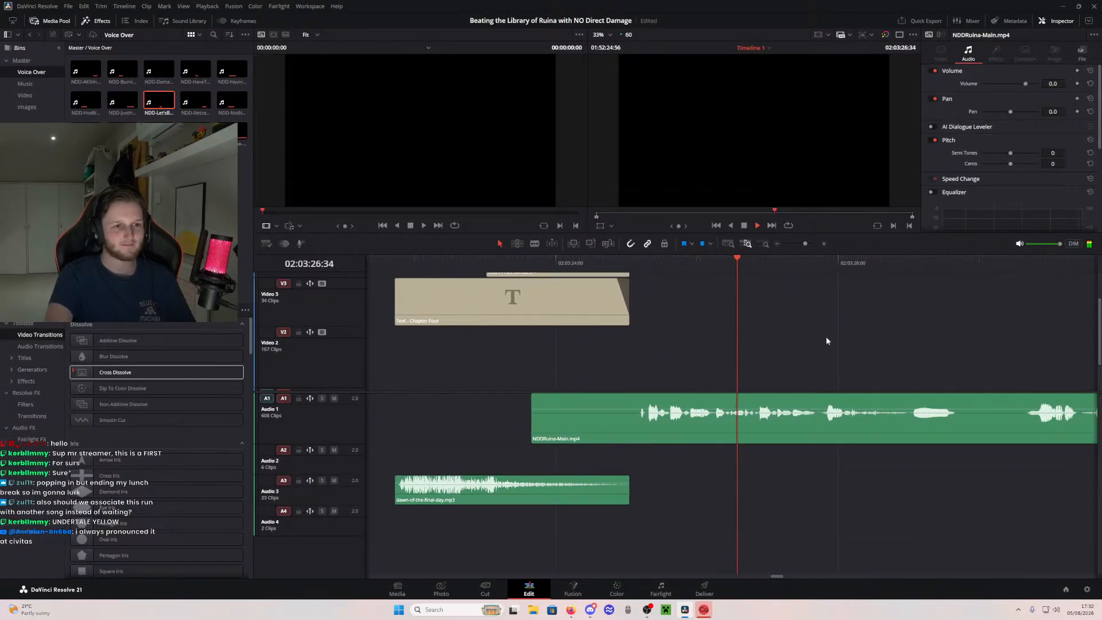
pyautogui.moveTo(820, 373); pyautogui.dragTo(695, 380)
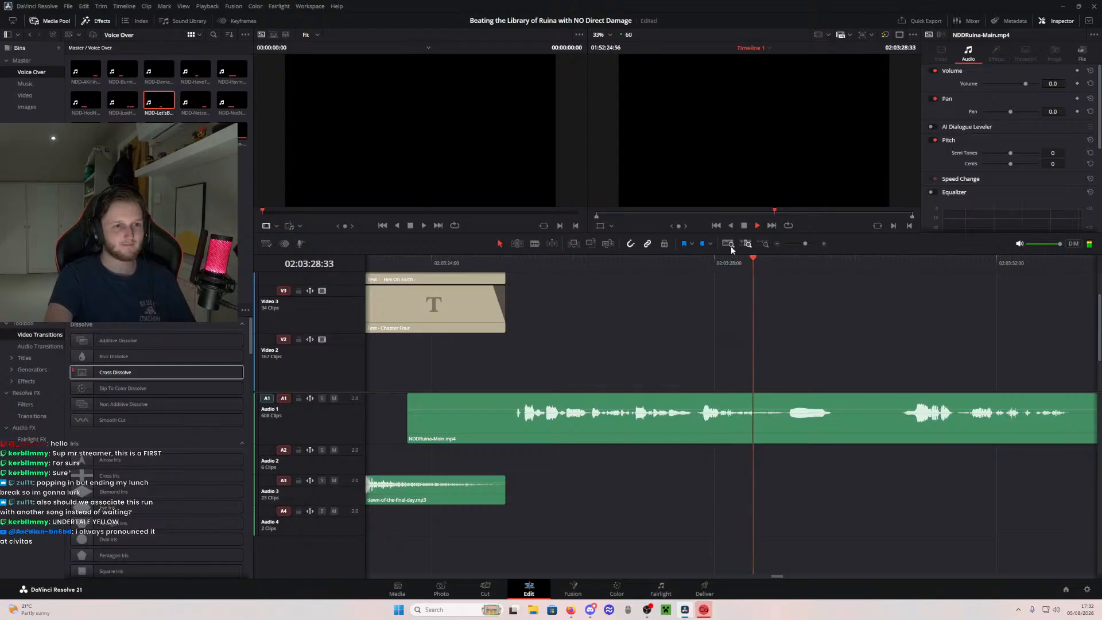
pyautogui.click(729, 244)
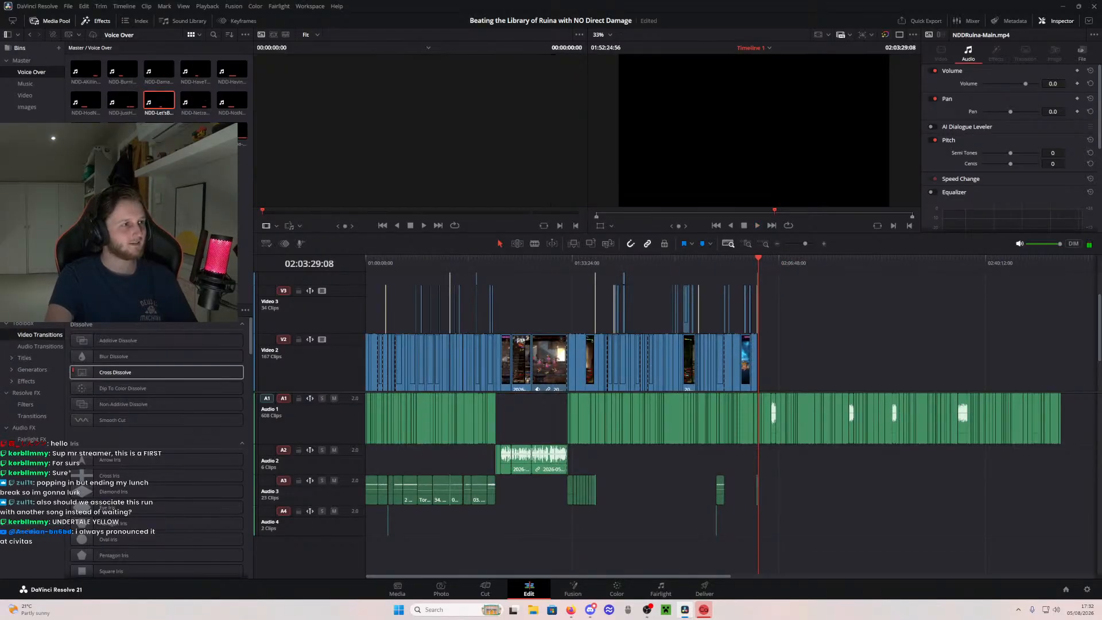
pyautogui.click(26, 107)
pyautogui.click(24, 96)
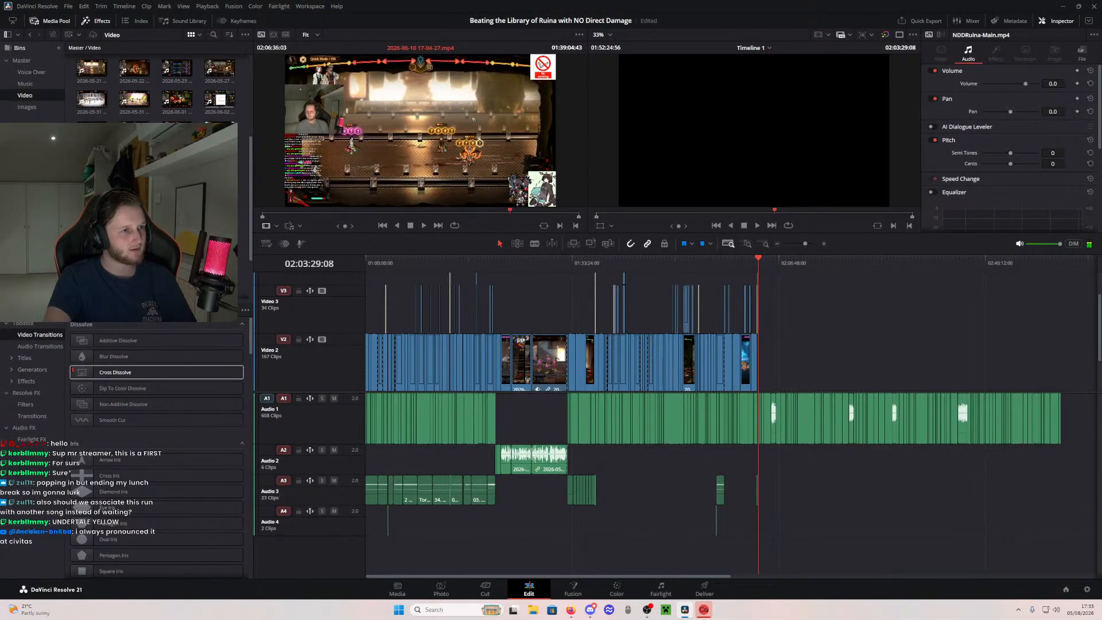
pyautogui.moveTo(135, 161); pyautogui.dragTo(1045, 350)
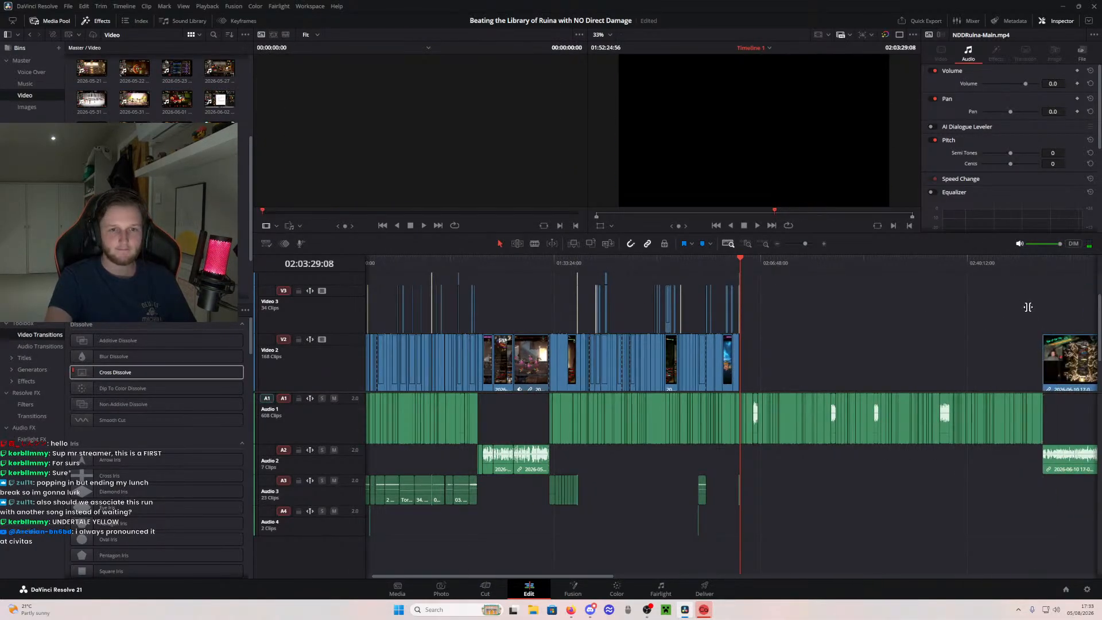
# - Split the newly added clip before and after the final battle attack near its end to isolate that segment
pyautogui.moveTo(756, 263); pyautogui.dragTo(901, 275)
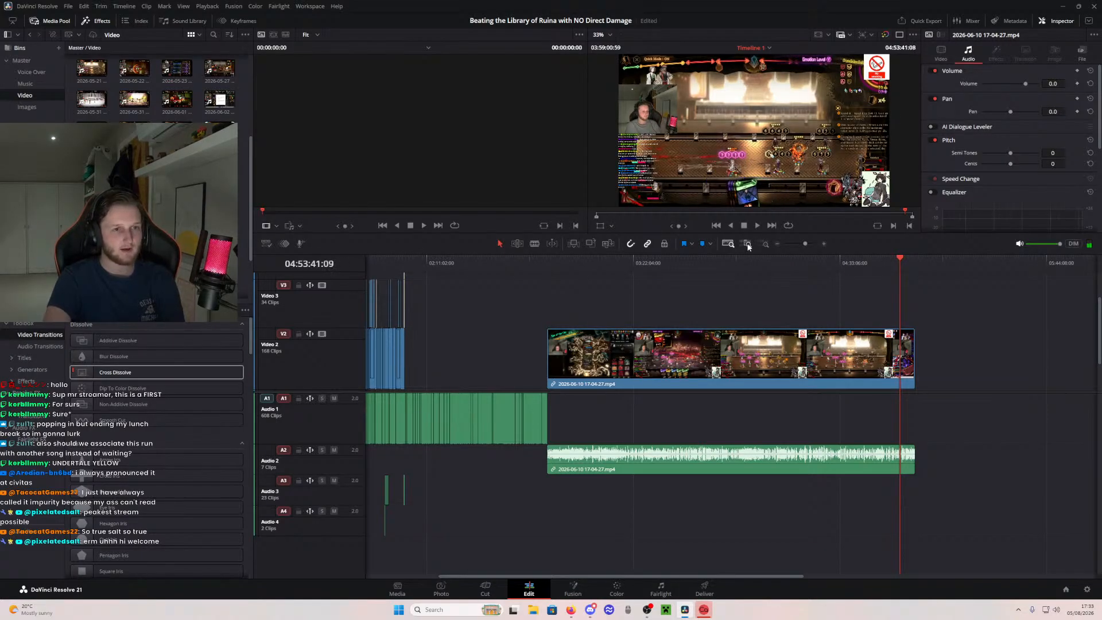
pyautogui.click(747, 244)
pyautogui.moveTo(716, 258); pyautogui.dragTo(881, 323)
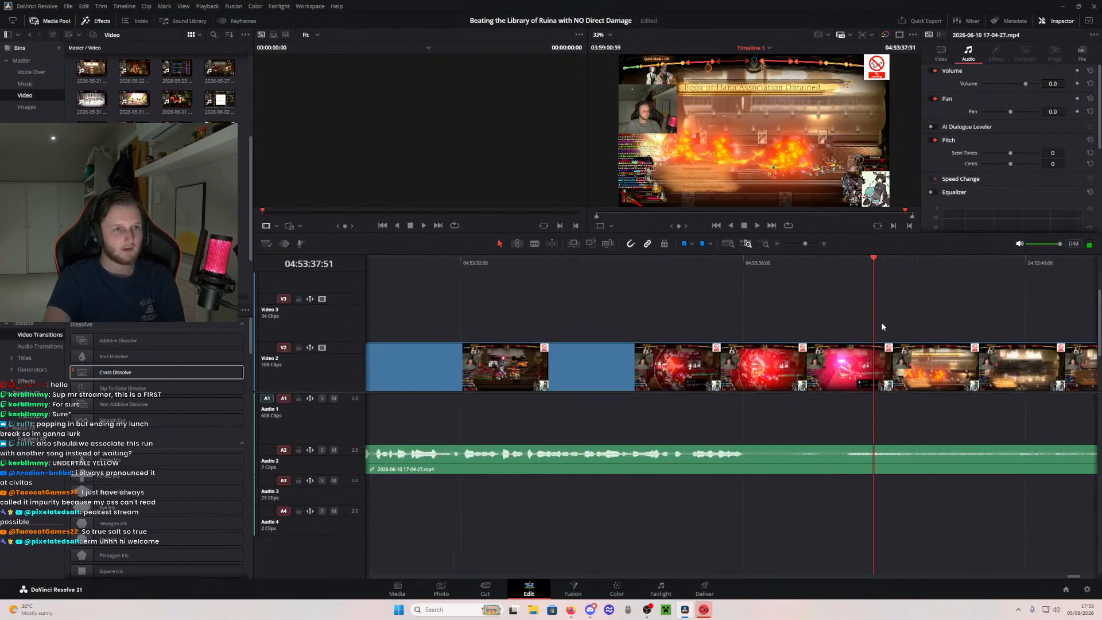
pyautogui.moveTo(608, 262); pyautogui.dragTo(465, 265)
pyautogui.moveTo(539, 284); pyautogui.dragTo(845, 264)
pyautogui.press('b')
pyautogui.click(772, 355)
pyautogui.moveTo(987, 282); pyautogui.dragTo(519, 274)
pyautogui.click(976, 355)
# - Take the isolated battle segment out of its place in the source clip, dropping its audio and keeping the video for pasting
pyautogui.press('a')
pyautogui.click(753, 362)
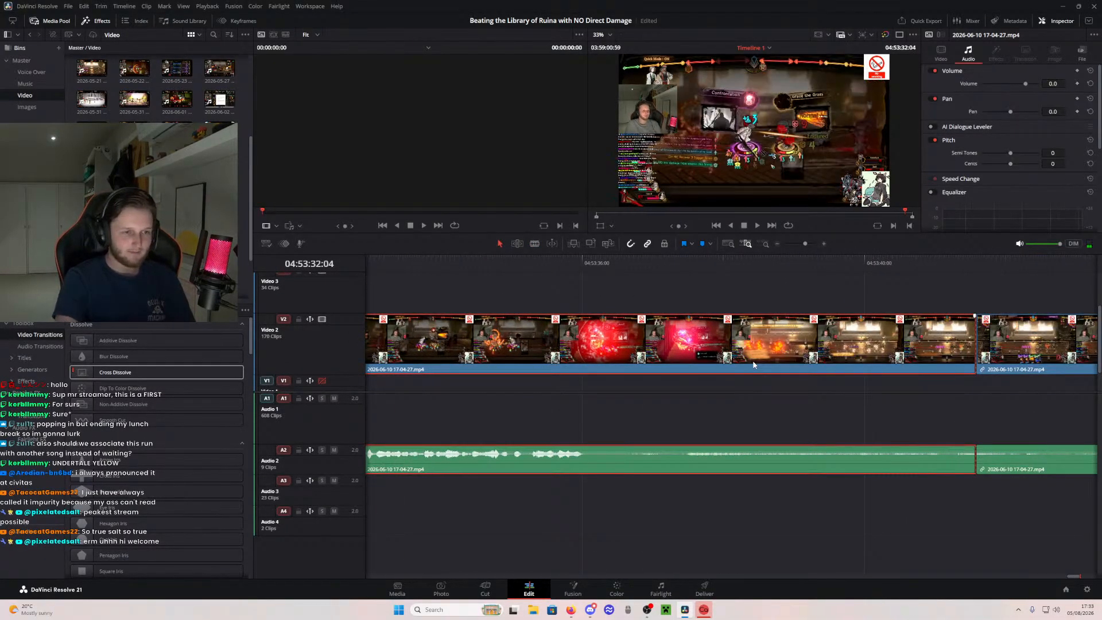
pyautogui.press('Delete')
pyautogui.moveTo(671, 479); pyautogui.dragTo(823, 467)
pyautogui.click(758, 351)
pyautogui.press('BackSpace')
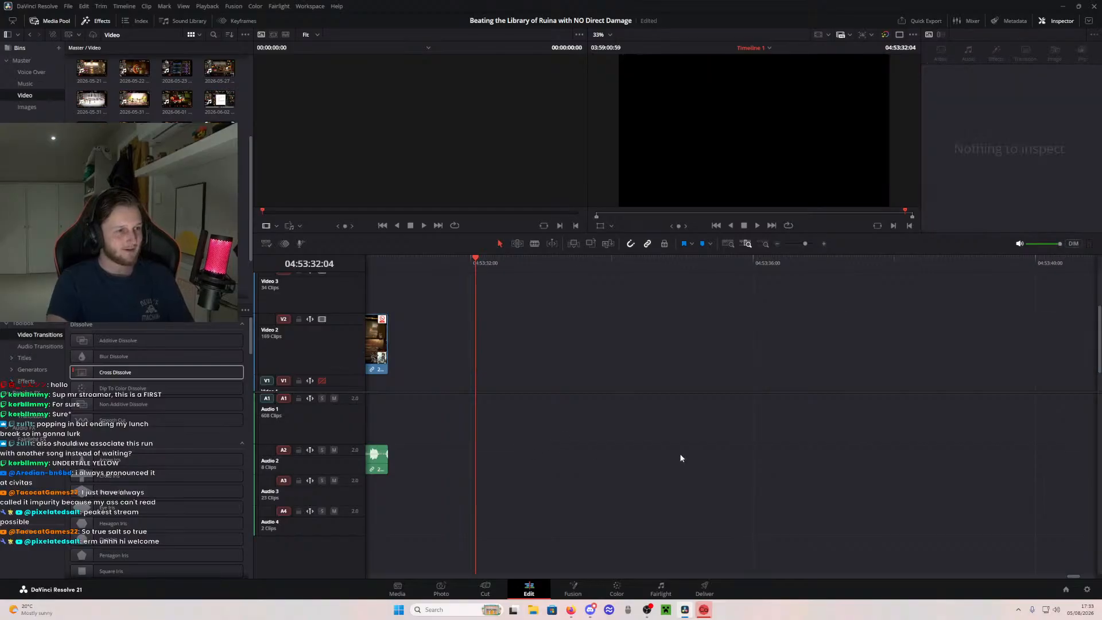
# - Delete the long leading part of the source clip and move the remaining part to the end of the voice-over
pyautogui.moveTo(497, 399); pyautogui.dragTo(613, 382)
pyautogui.click(479, 344)
pyautogui.press('Delete')
pyautogui.click(728, 243)
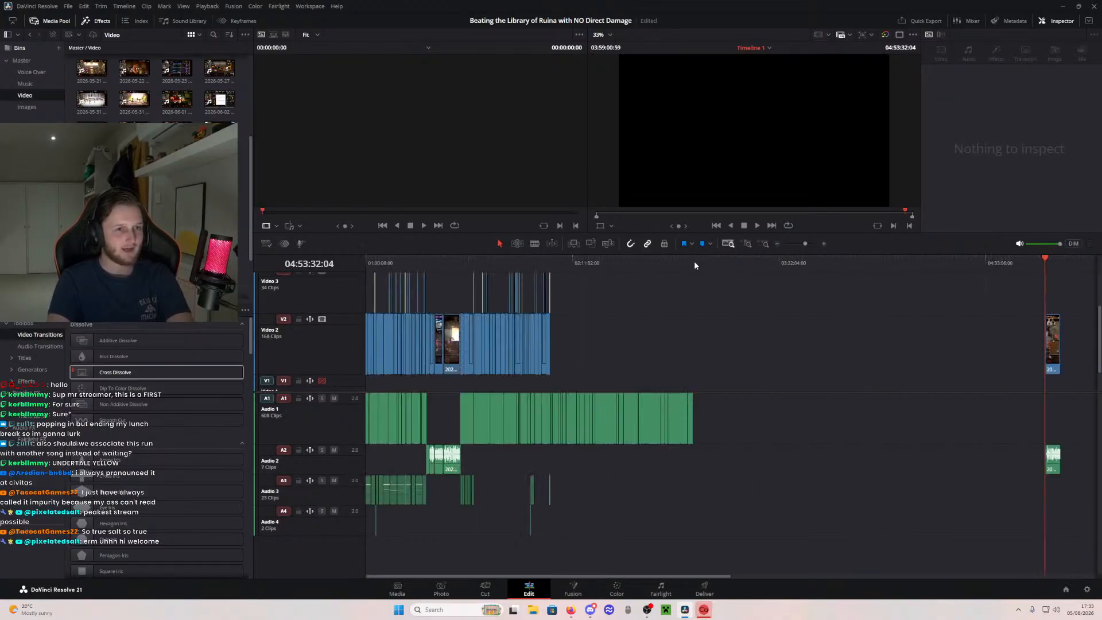
pyautogui.moveTo(1055, 346); pyautogui.dragTo(704, 327)
# - Paste the battle segment on Video 2 where the speech starts after the Chapter Four title
pyautogui.click(739, 263)
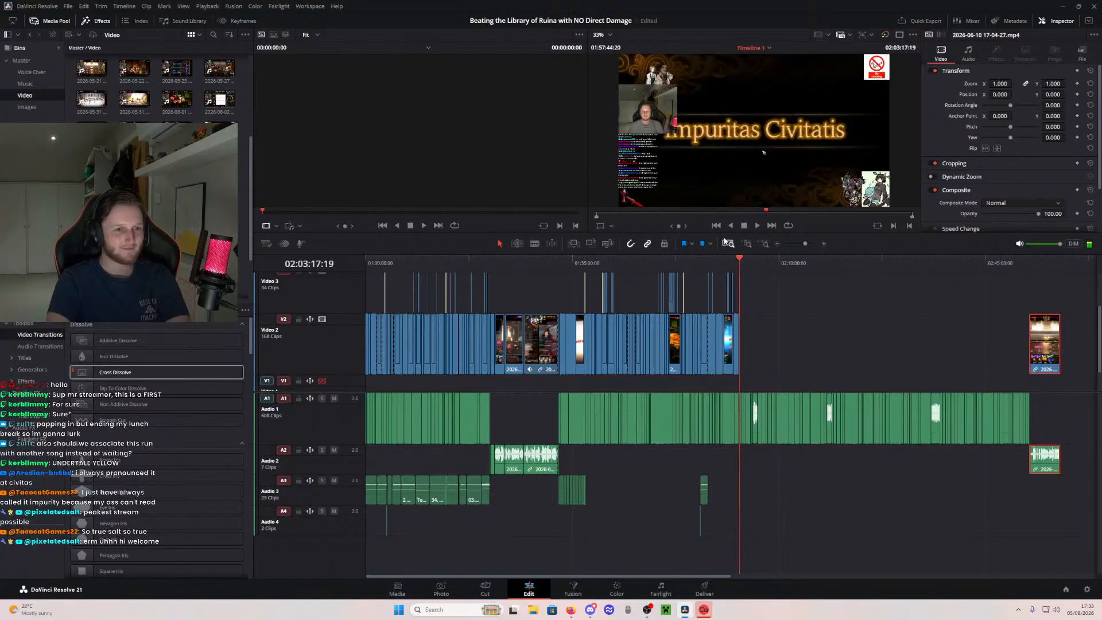
pyautogui.click(747, 243)
pyautogui.hscroll(3, 564, 287)
pyautogui.hscroll(3, 631, 290)
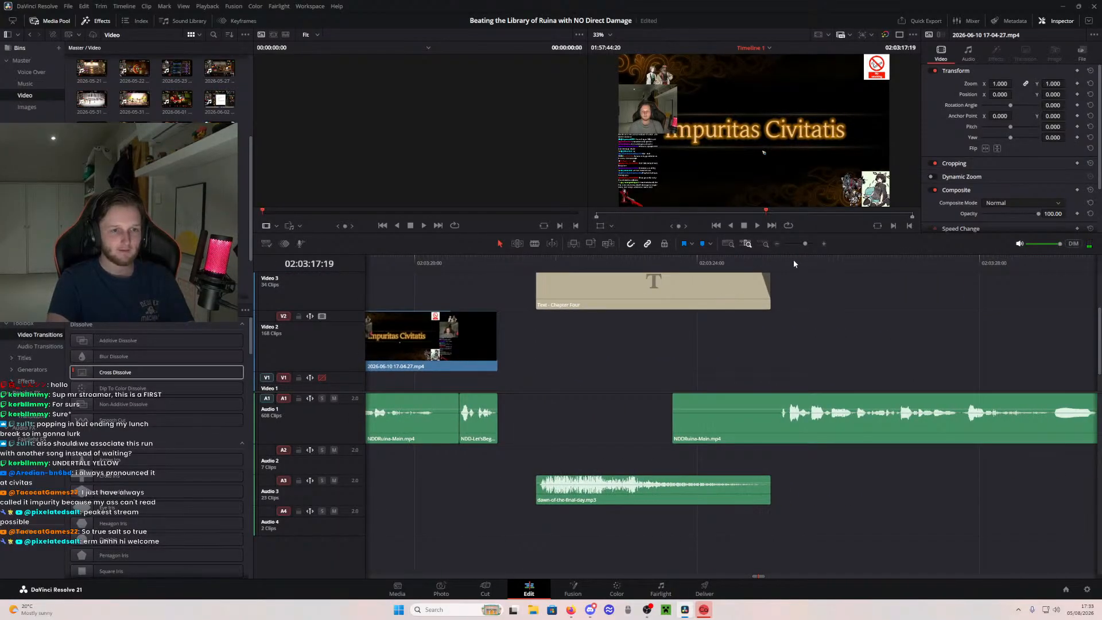
pyautogui.moveTo(793, 260); pyautogui.dragTo(781, 261)
pyautogui.hotkey('ctrl', 'v')
pyautogui.hscroll(-10, 524, 315)
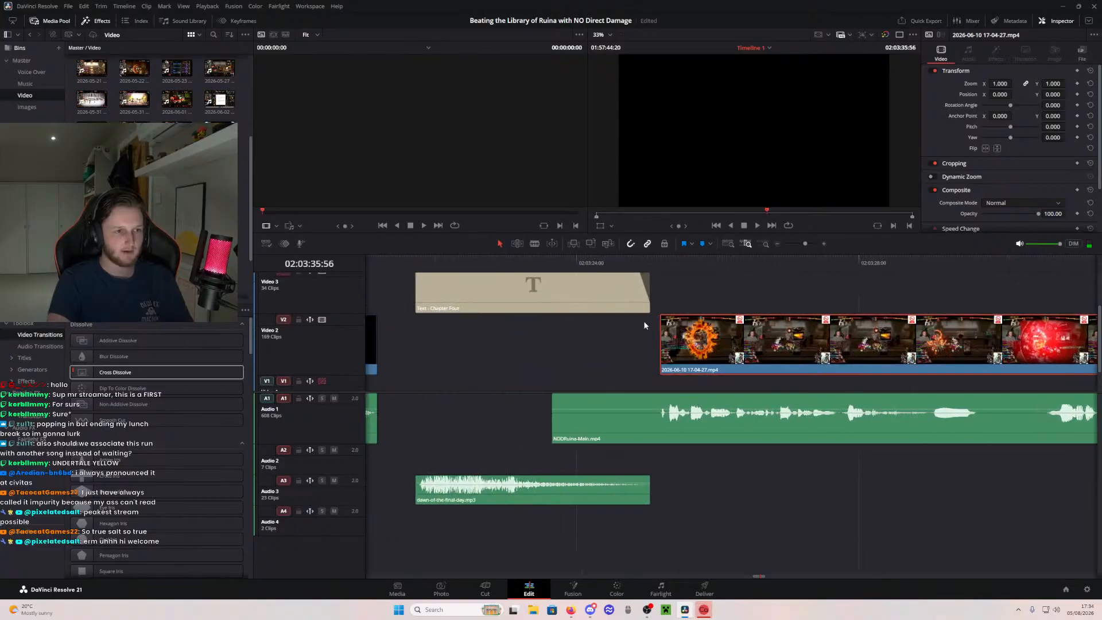
# - Play back the pasted battle segment from the end of the Chapter Four title against the voice-over to check its timing
pyautogui.moveTo(661, 316); pyautogui.dragTo(726, 317)
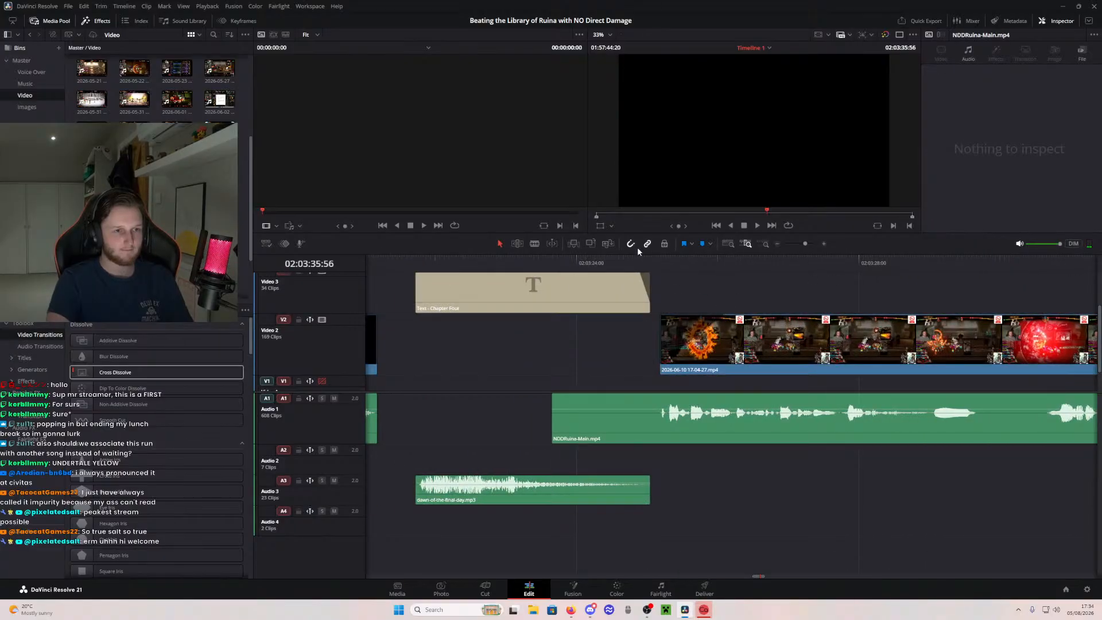
pyautogui.click(571, 262)
pyautogui.press('space')
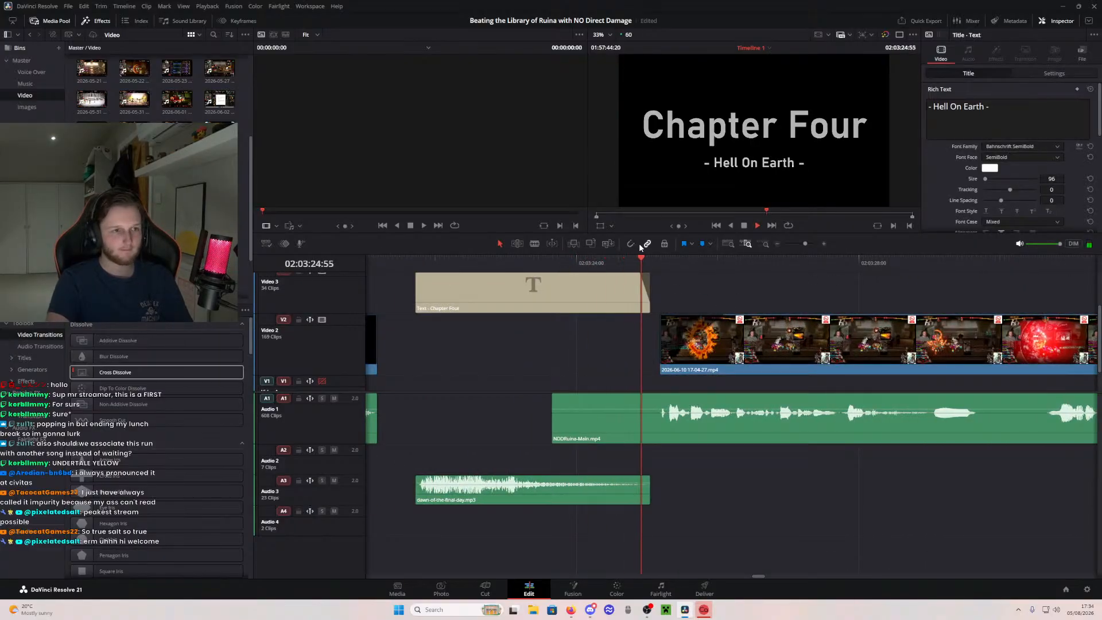
pyautogui.moveTo(855, 311); pyautogui.dragTo(780, 310)
pyautogui.press('space')
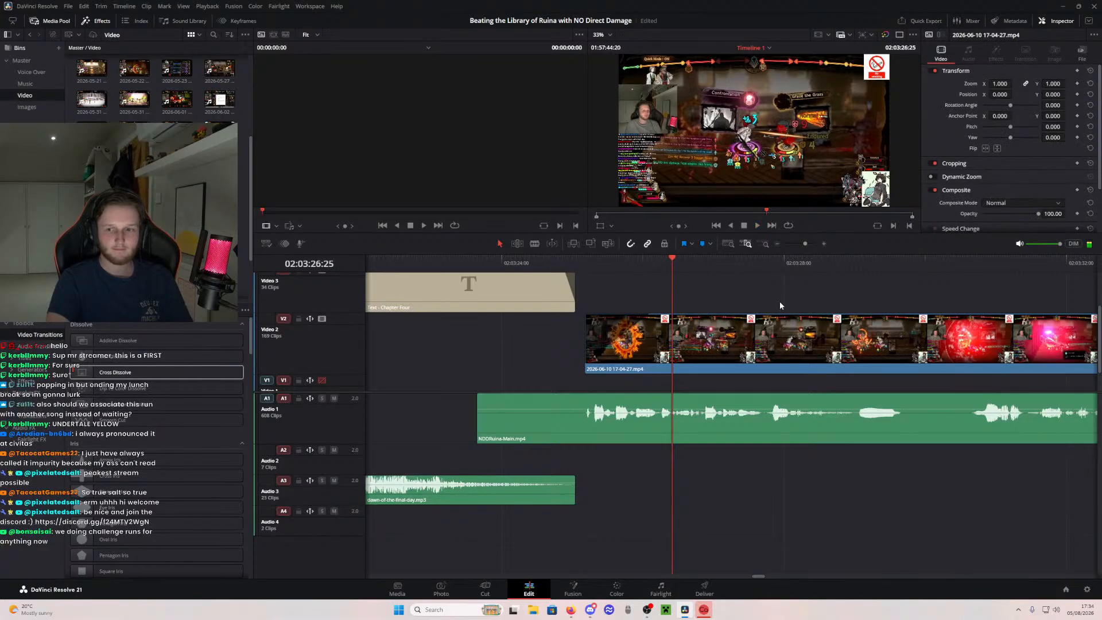
pyautogui.press('space')
pyautogui.moveTo(853, 311); pyautogui.dragTo(725, 303)
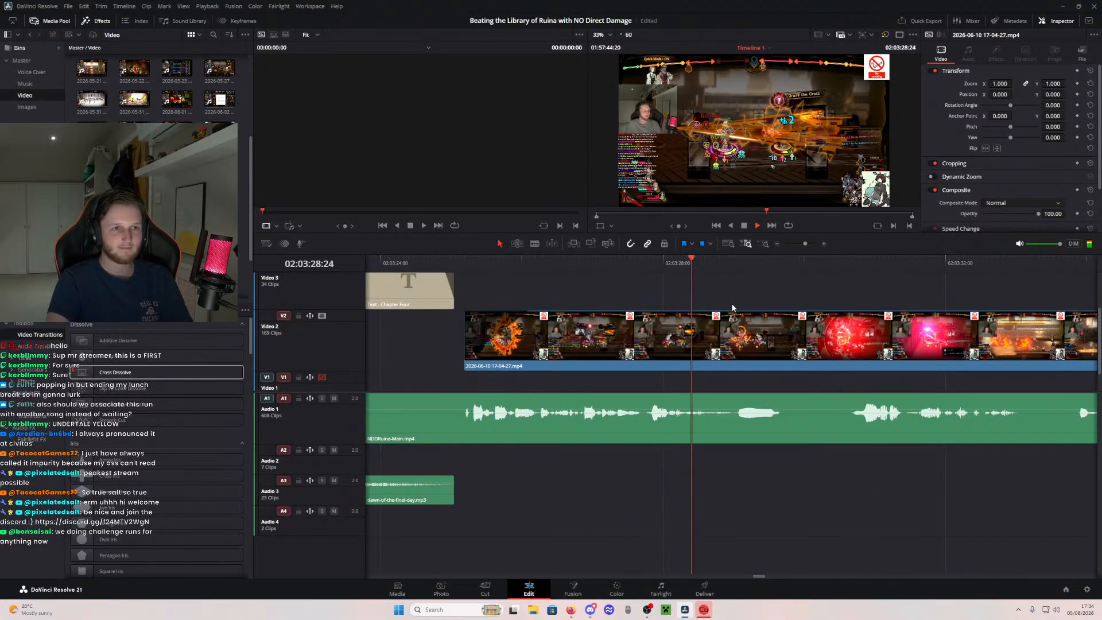
pyautogui.moveTo(791, 312); pyautogui.dragTo(677, 308)
pyautogui.press('space')
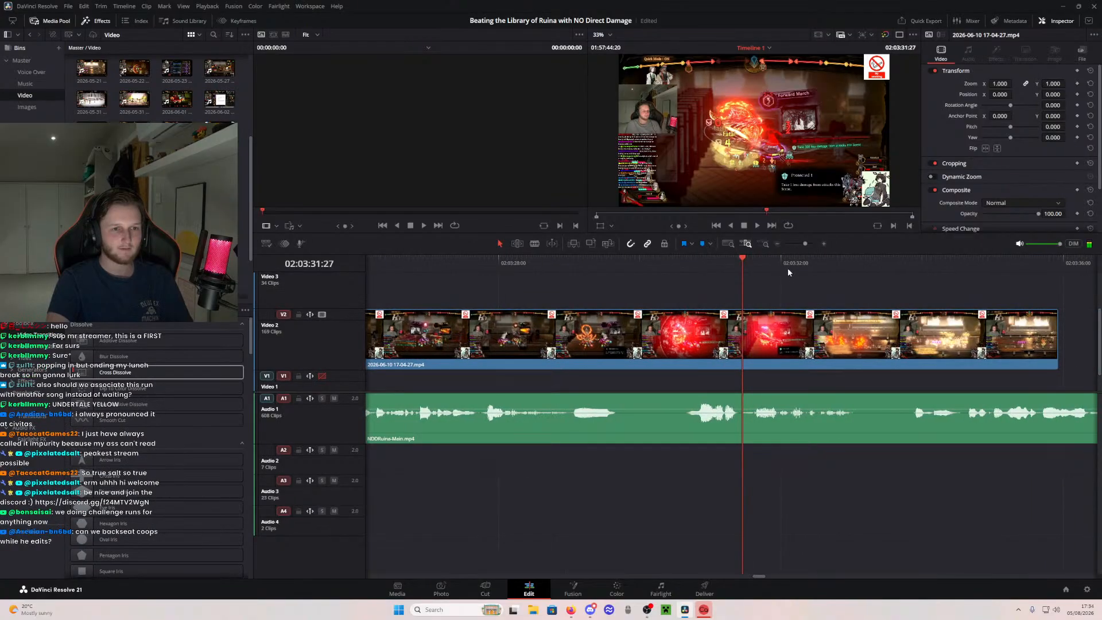
# - Try splitting the battle segment just before 02:03:32:00 and pulling its last part earlier over the first part
pyautogui.moveTo(774, 266)
pyautogui.mouseDown()
pyautogui.moveTo(810, 267)
pyautogui.moveTo(758, 275)
pyautogui.moveTo(783, 278)
pyautogui.mouseUp()
pyautogui.press('b')
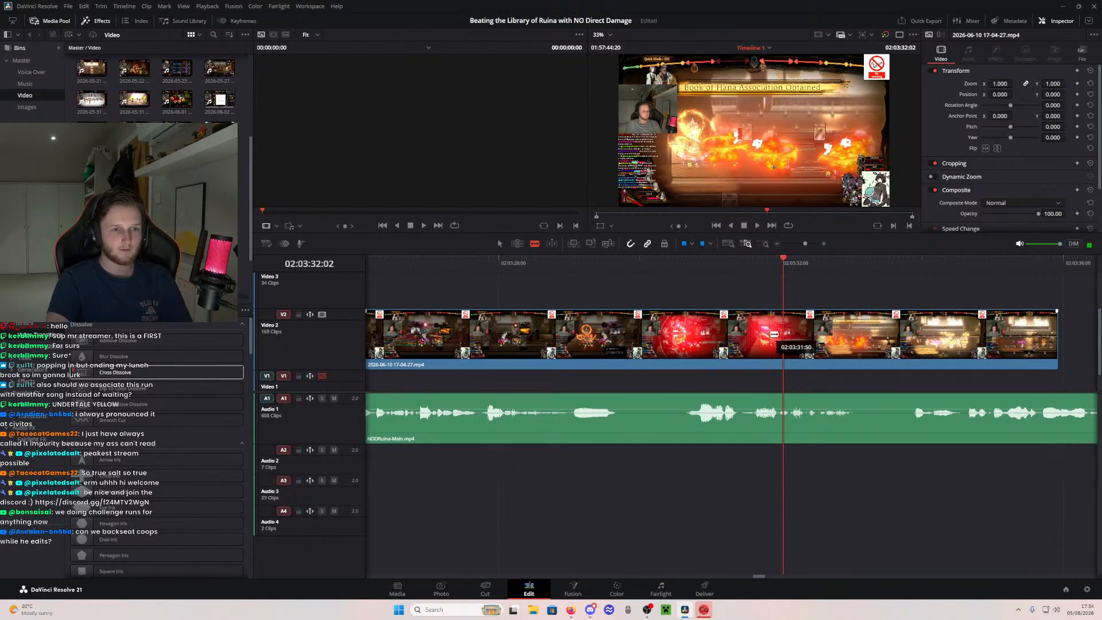
pyautogui.click(791, 332)
pyautogui.press('a')
pyautogui.moveTo(852, 333); pyautogui.dragTo(748, 332)
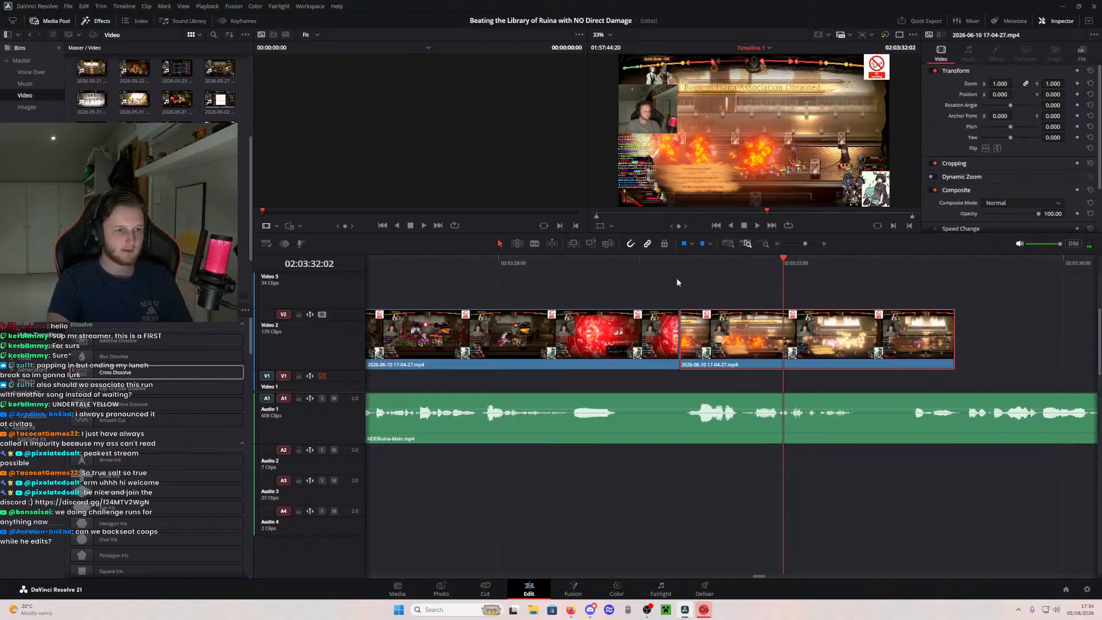
# - Shorten the start of the battle segment so its flames come earlier while it still begins with the speech, and play back the result
pyautogui.moveTo(659, 363); pyautogui.dragTo(590, 321)
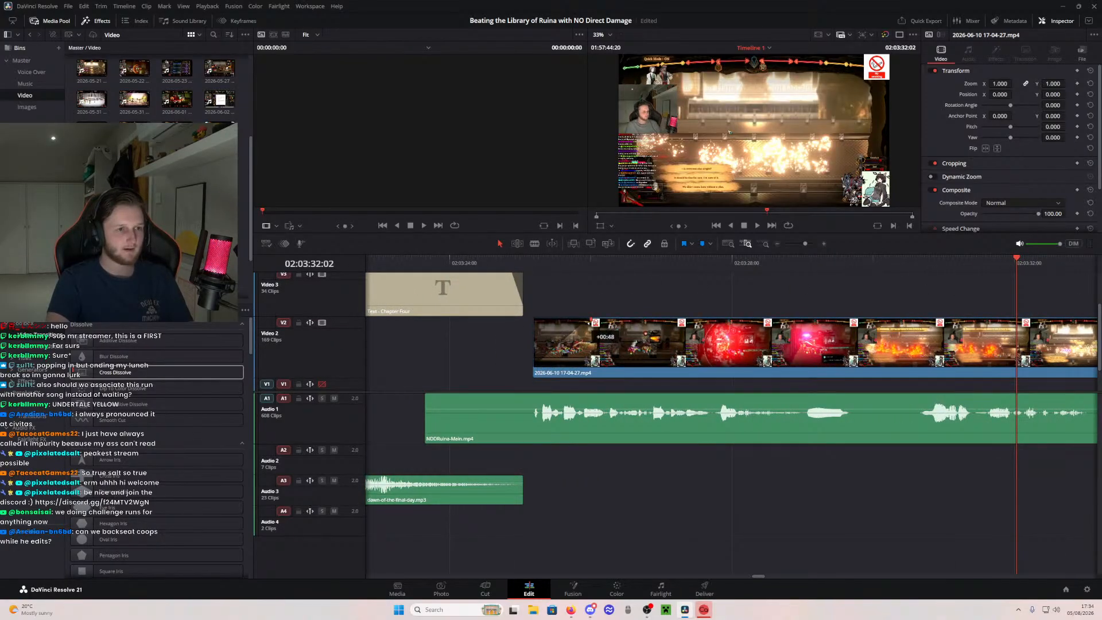
pyautogui.press('space')
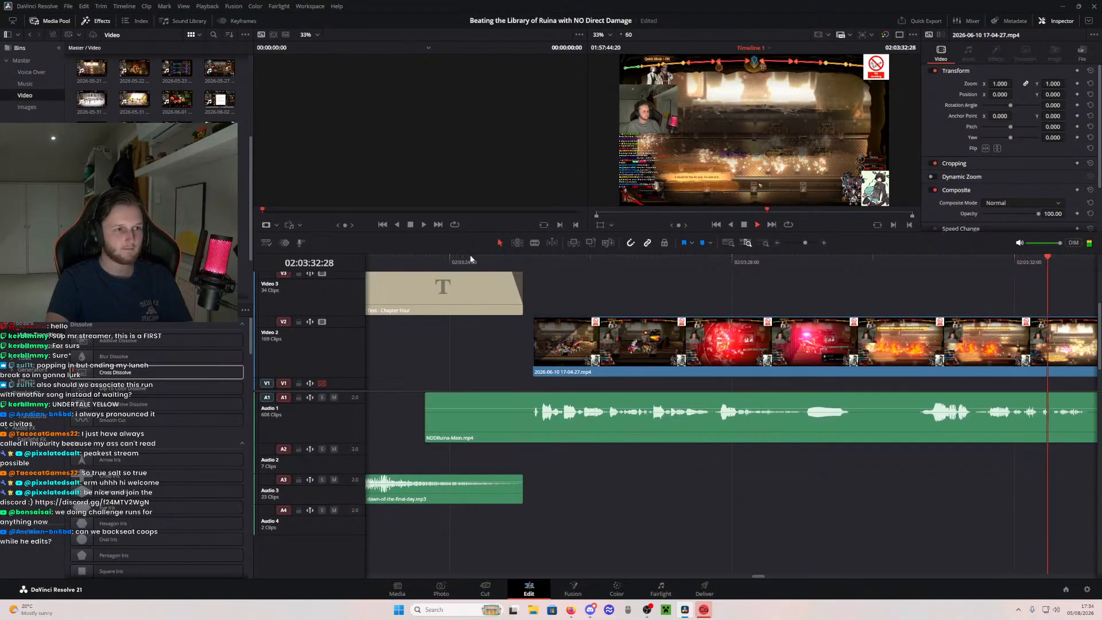
pyautogui.click(478, 262)
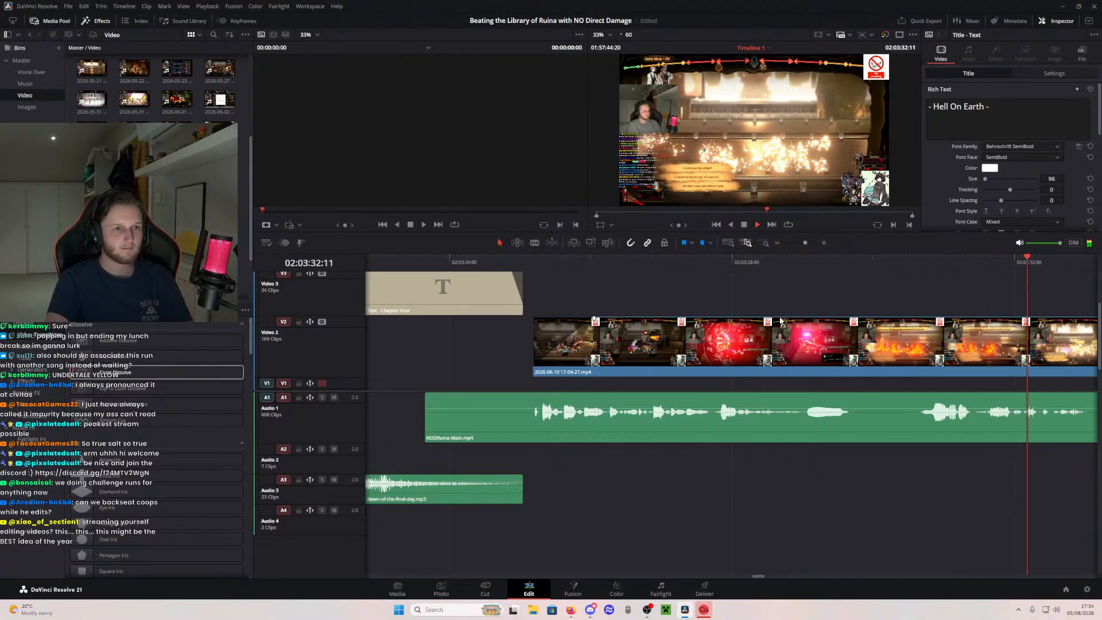
pyautogui.press('space')
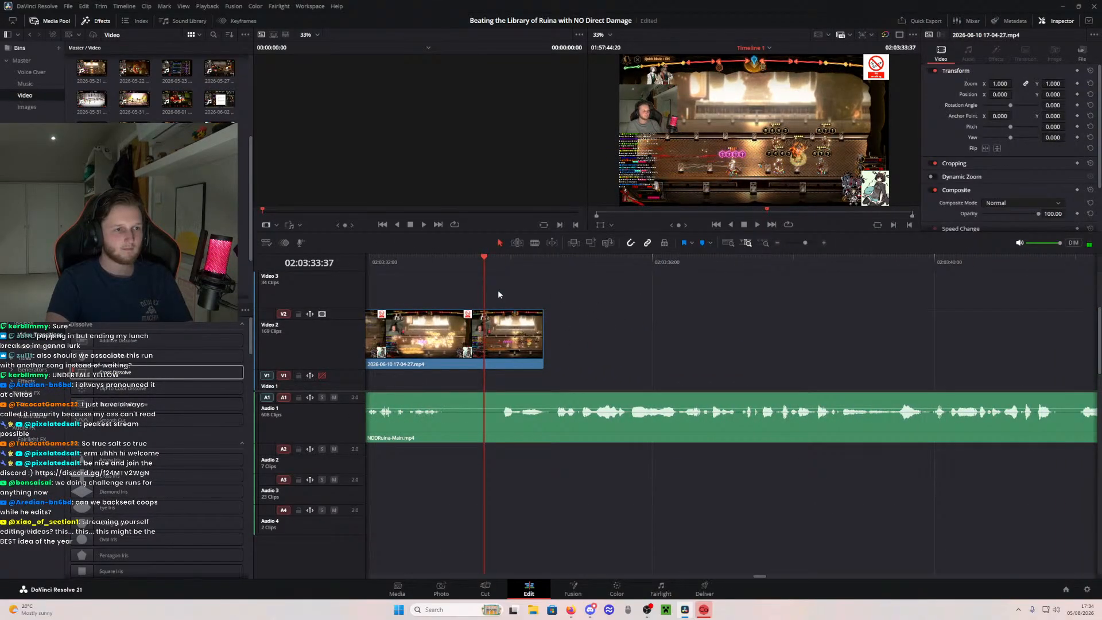
# - Extend the end of the battle segment to about 02:03:41 under the continuing voice-over and play back the added part
pyautogui.moveTo(498, 291); pyautogui.dragTo(540, 280)
pyautogui.press('space')
pyautogui.press('space')
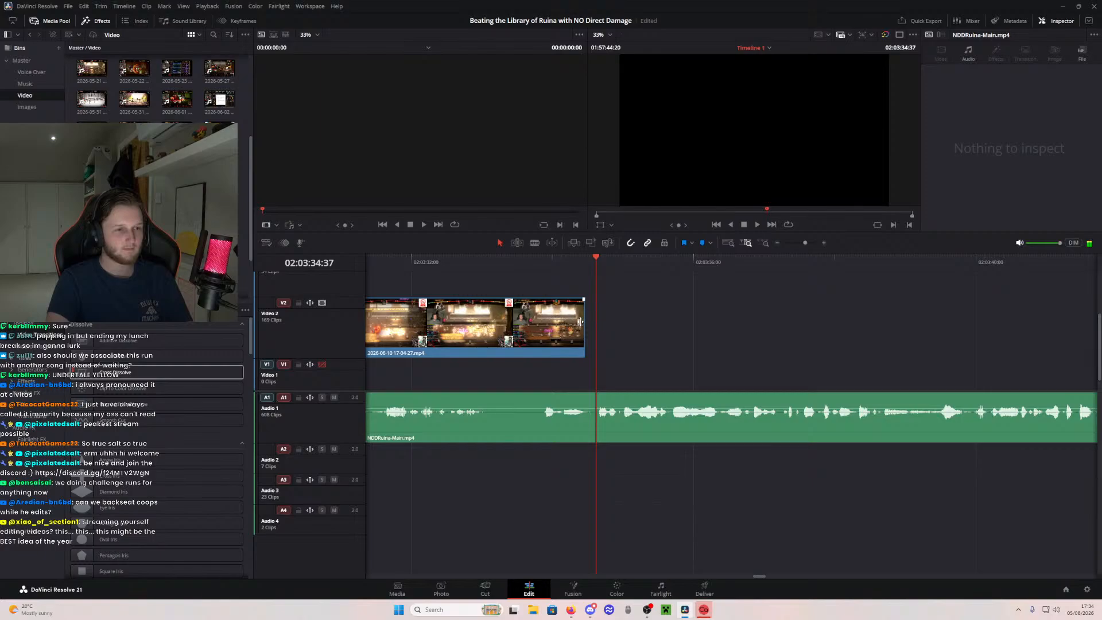
pyautogui.moveTo(584, 321); pyautogui.dragTo(1044, 321)
pyautogui.click(396, 264)
pyautogui.press('space')
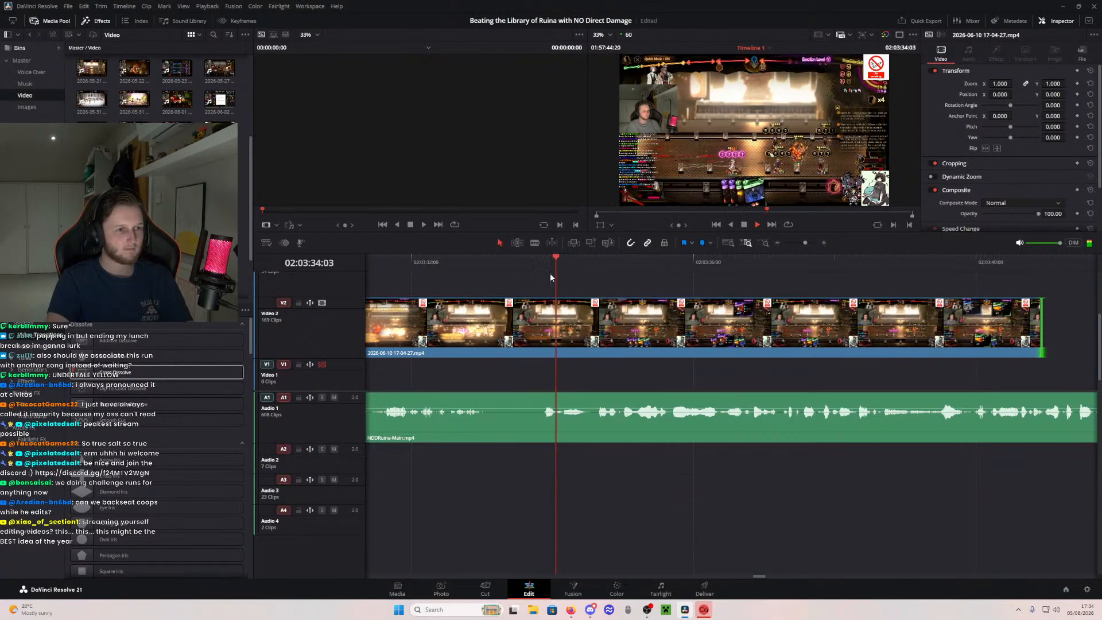
# - Find the flash frame after the fire attack and split the battle segment just before it at 02:03:33:12
pyautogui.click(465, 259)
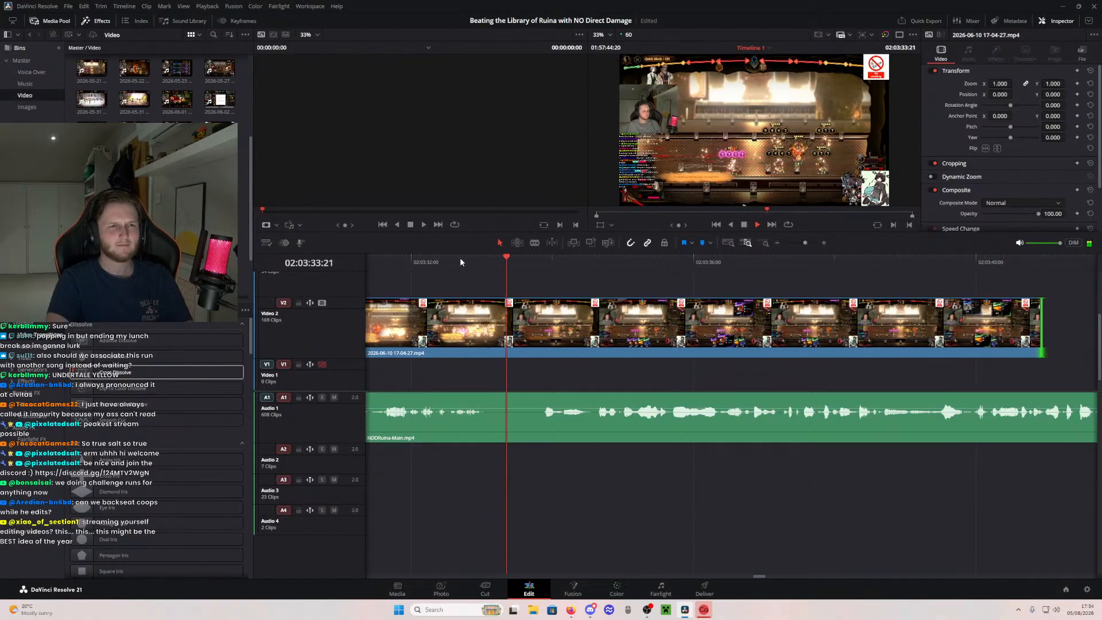
pyautogui.moveTo(442, 259); pyautogui.dragTo(498, 257)
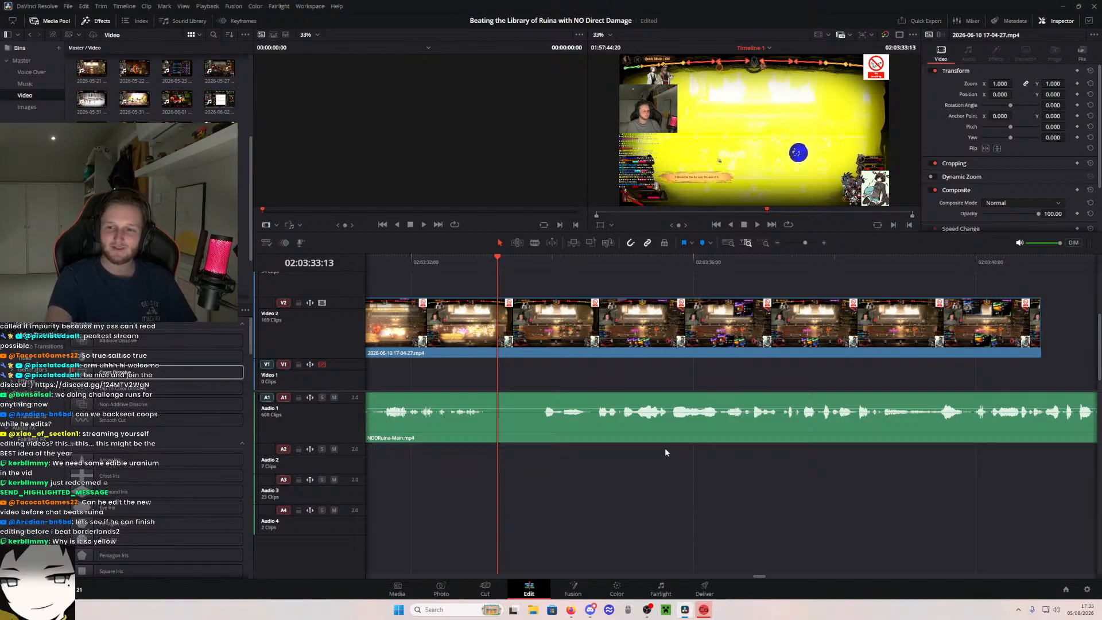
pyautogui.hscroll(-3, 525, 455)
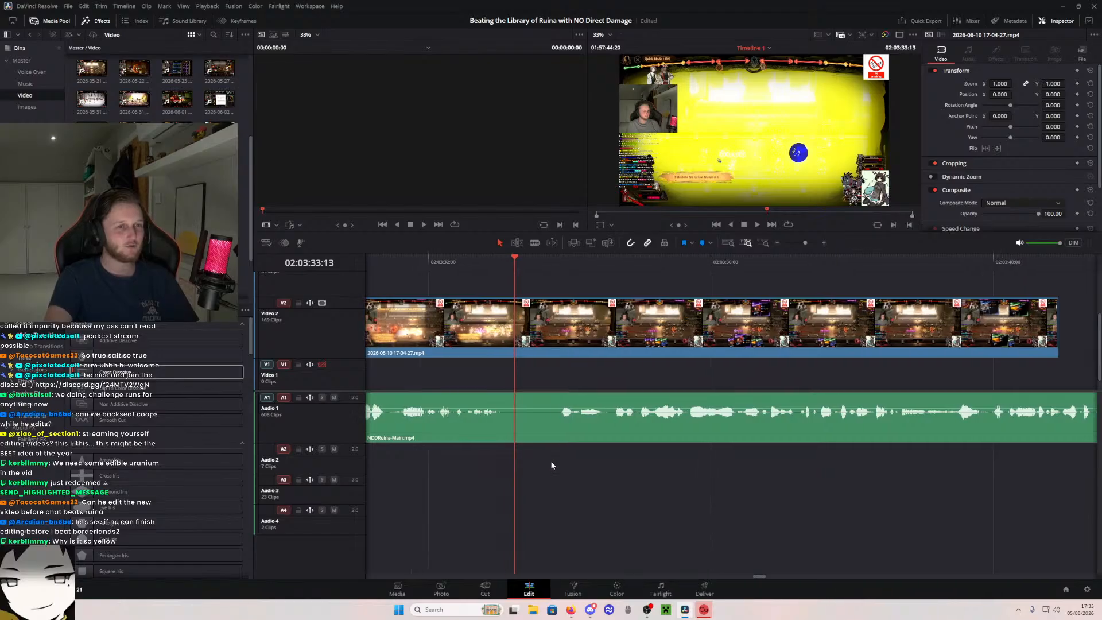
pyautogui.click(457, 264)
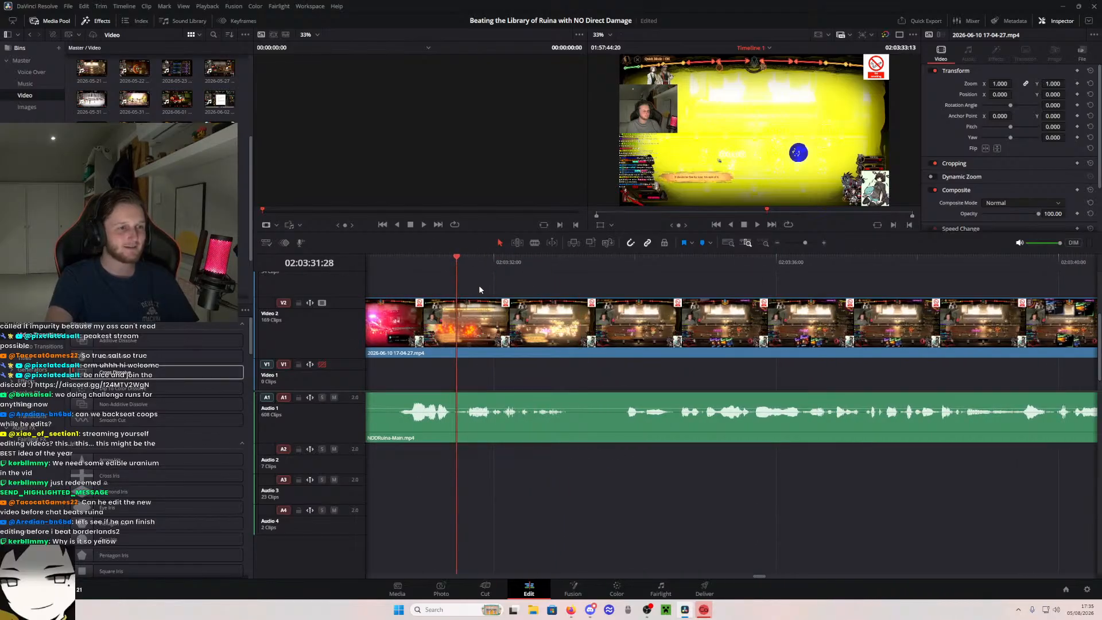
pyautogui.press('space')
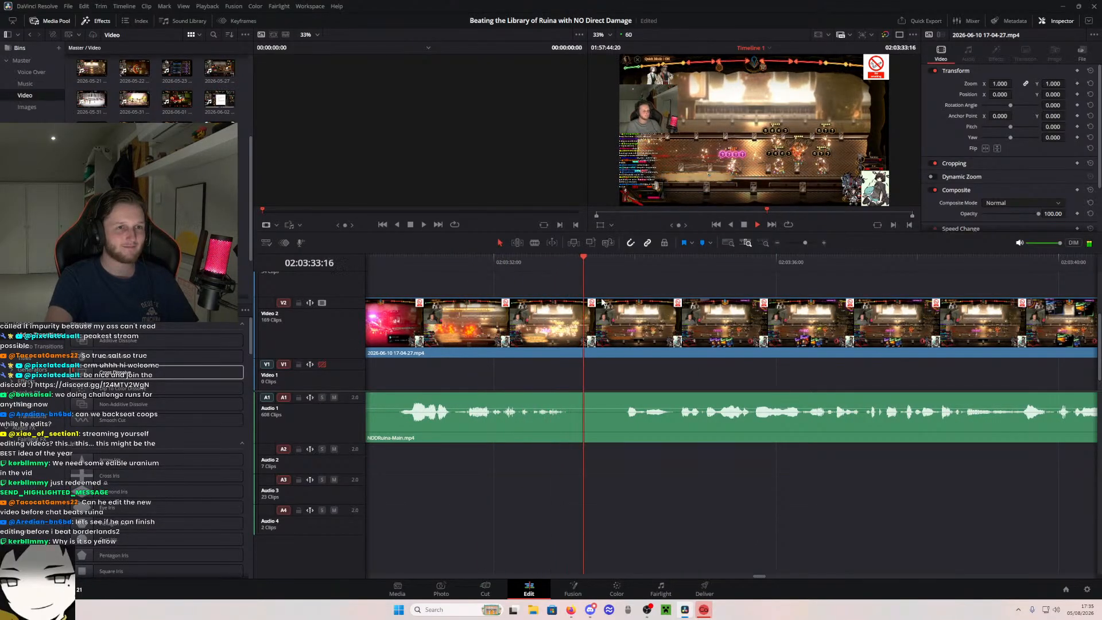
pyautogui.press('space')
pyautogui.click(535, 265)
pyautogui.moveTo(535, 266); pyautogui.dragTo(581, 284)
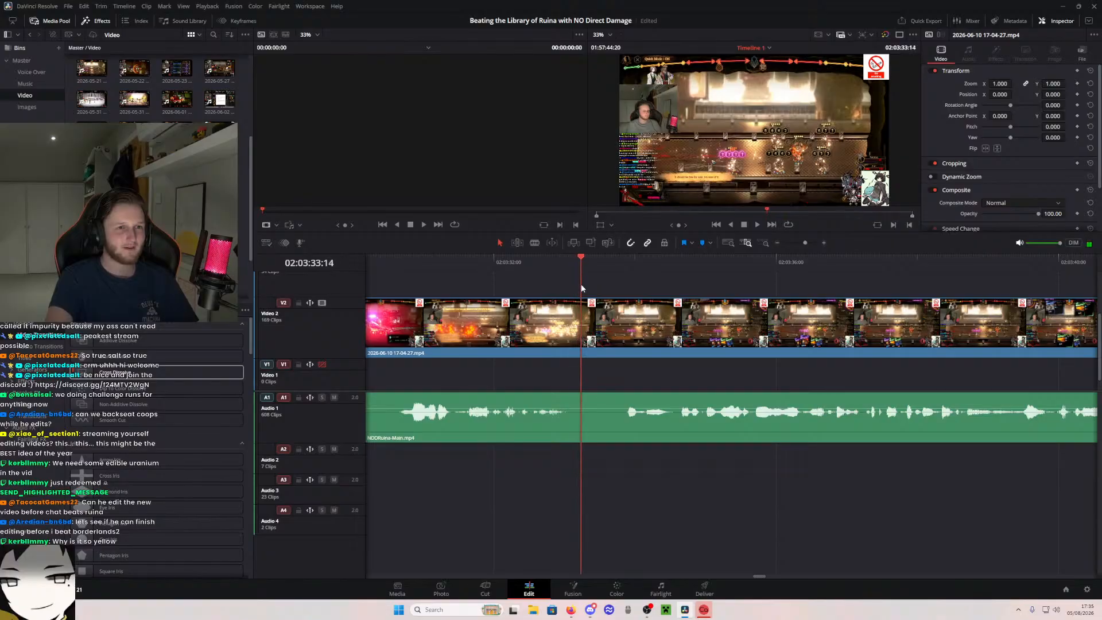
pyautogui.press('Left')
pyautogui.press('Left')
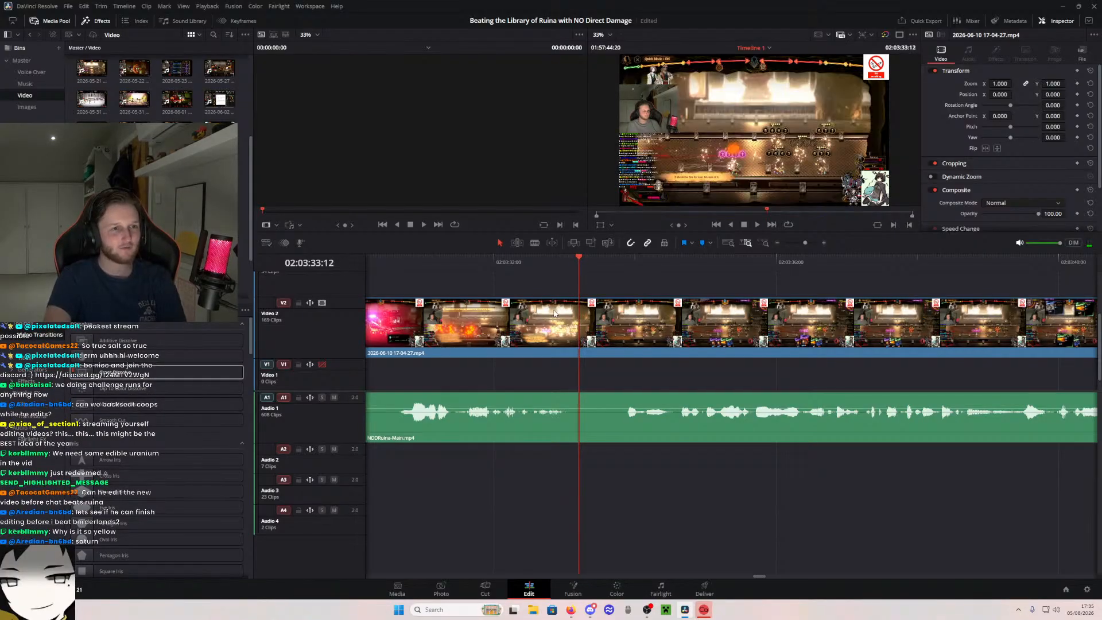
pyautogui.press('b')
pyautogui.click(580, 331)
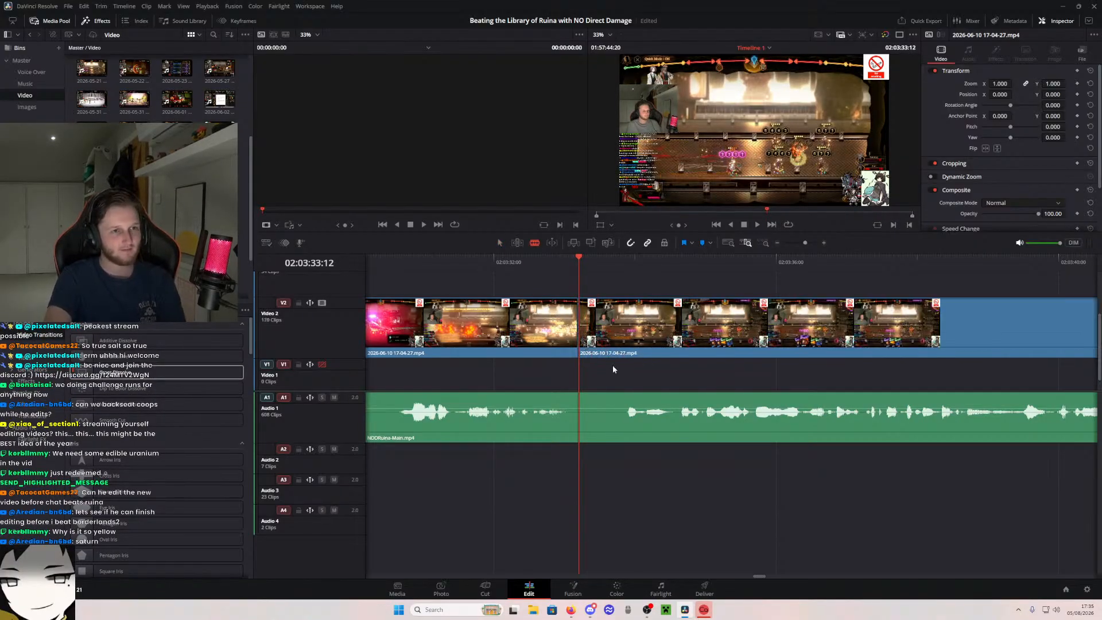
# - Split the battle segment again at 02:03:33:14 and remove the two-frame flash between the cuts, closing the gap
pyautogui.press('Right')
pyautogui.press('Right')
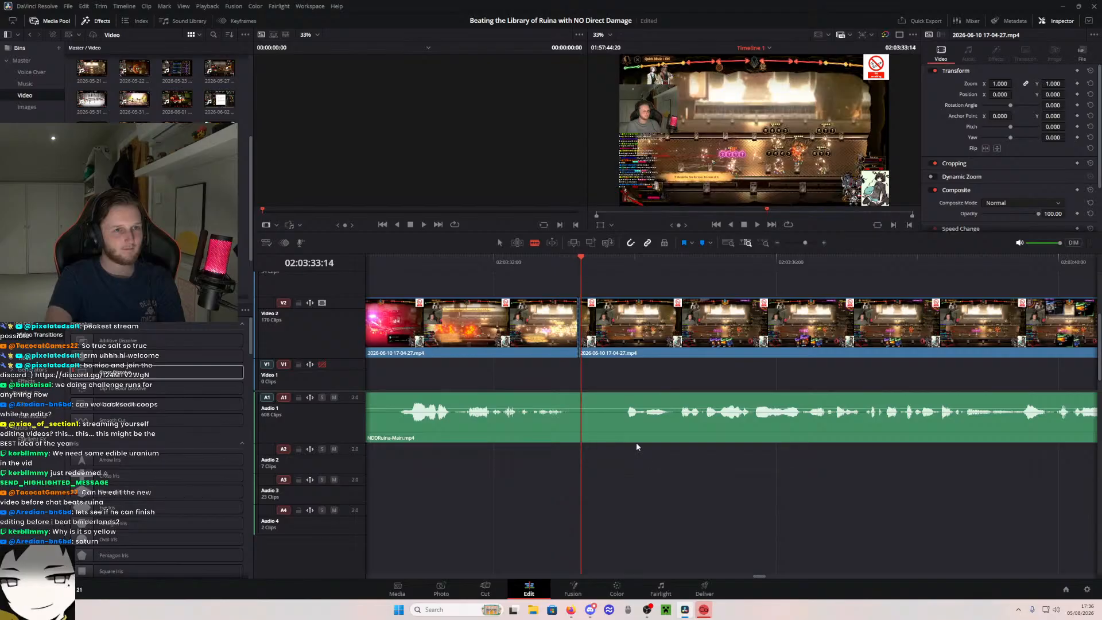
pyautogui.click(584, 317)
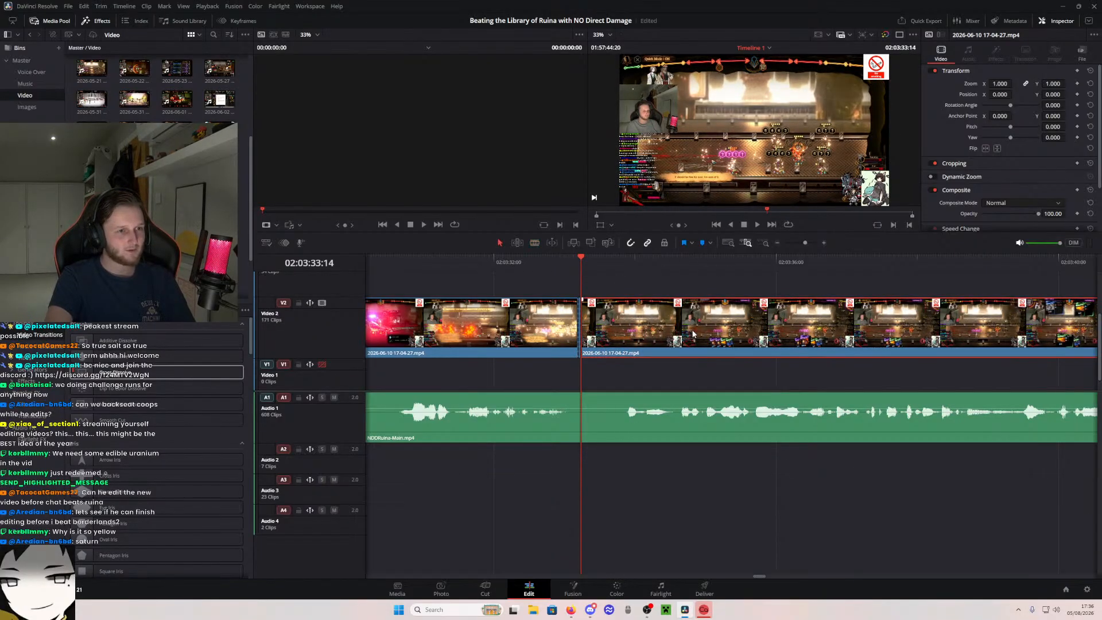
pyautogui.press('a')
pyautogui.hotkey('ctrl', 'z')
# - Play back the join after the fire attack to check the transition between the two battle pieces
pyautogui.click(523, 257)
pyautogui.press('space')
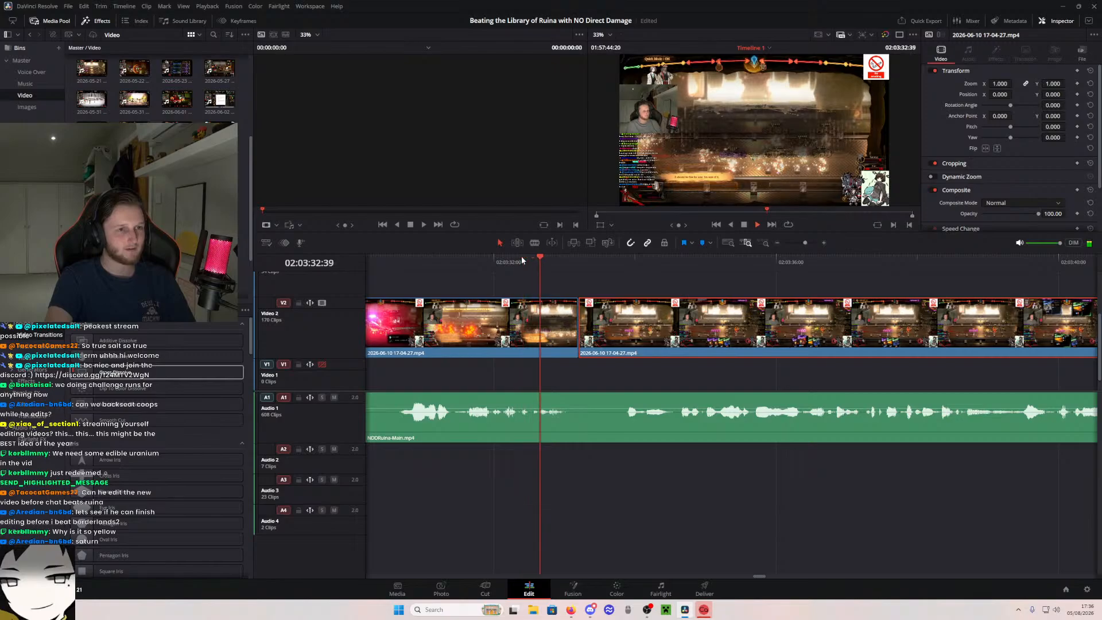
pyautogui.click(516, 261)
pyautogui.press('space')
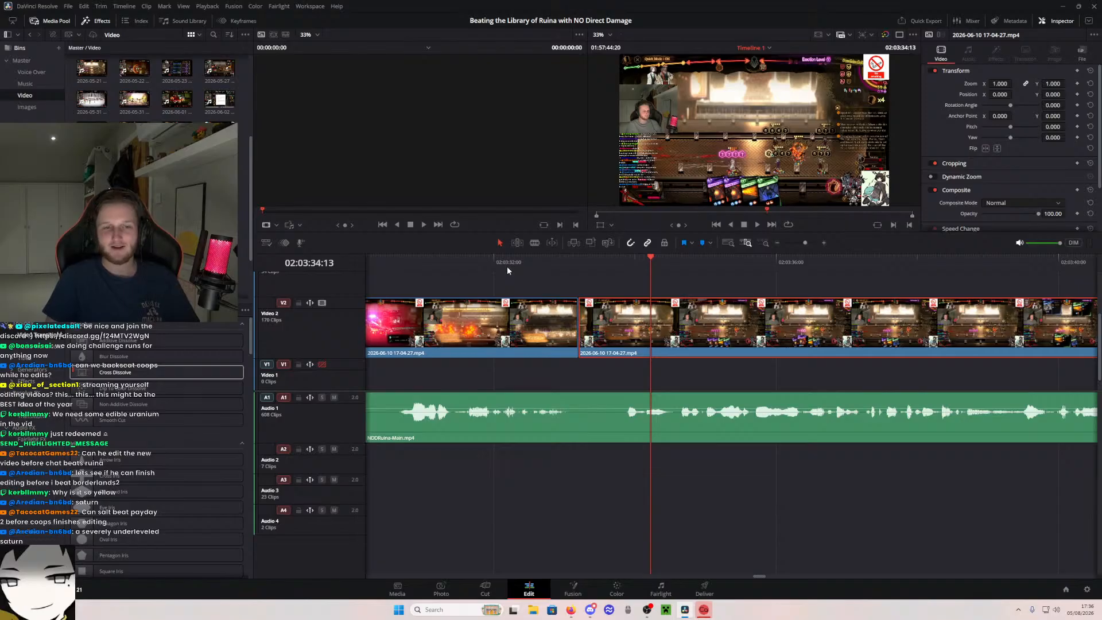
pyautogui.click(427, 261)
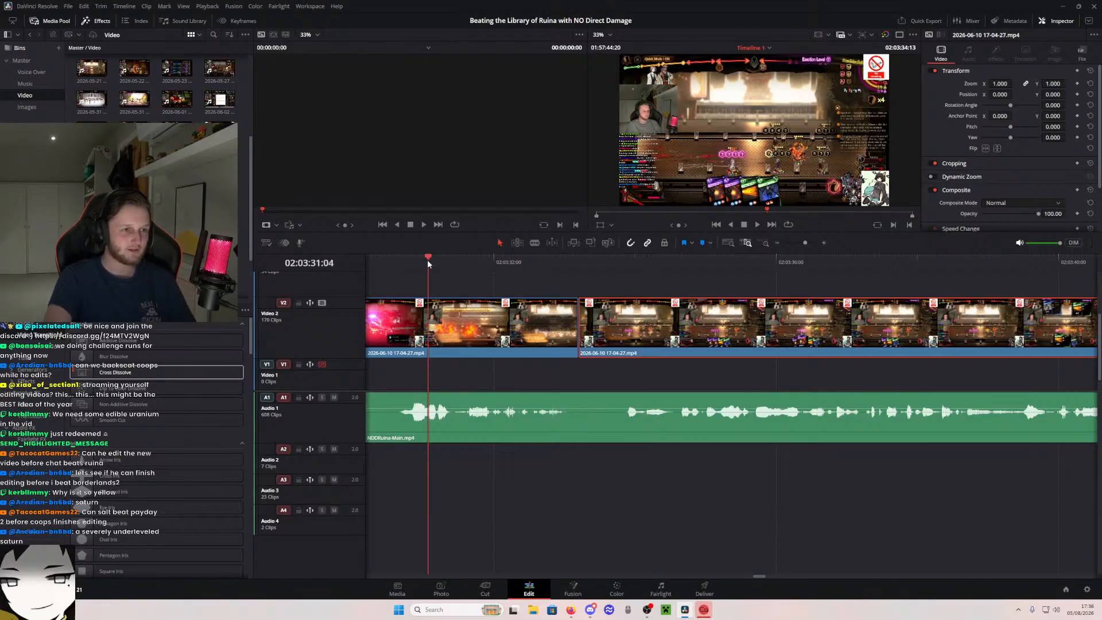
pyautogui.rightClick(567, 618)
pyautogui.click(907, 498)
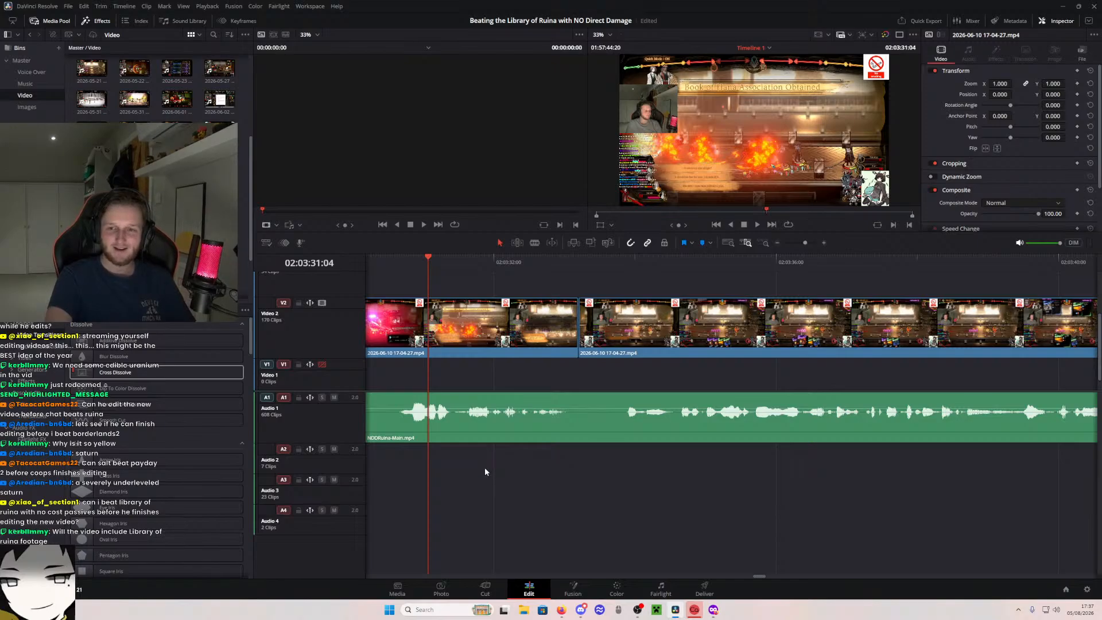
# - Play through the join and extend the end of the second battle piece to about 02:03:44
pyautogui.hscroll(-3, 531, 472)
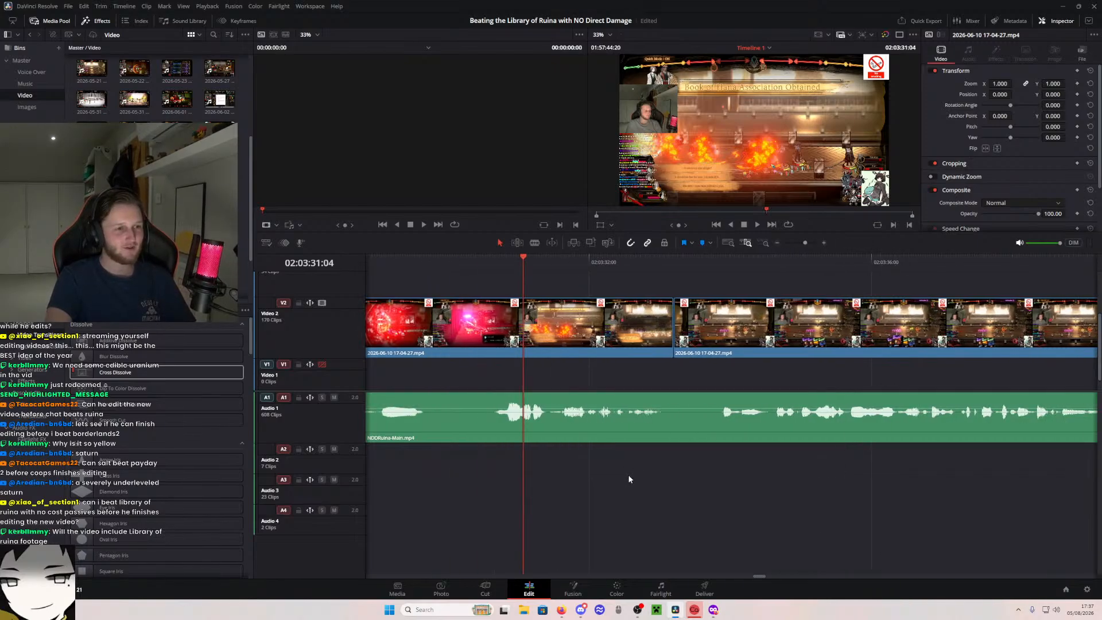
pyautogui.press('space')
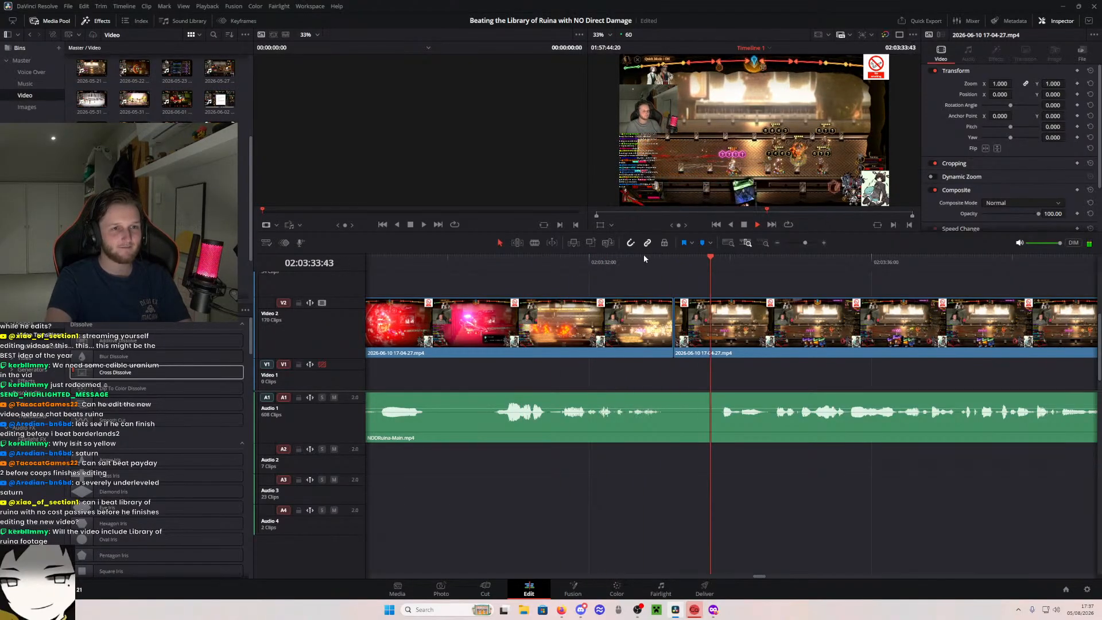
pyautogui.hscroll(12, 887, 288)
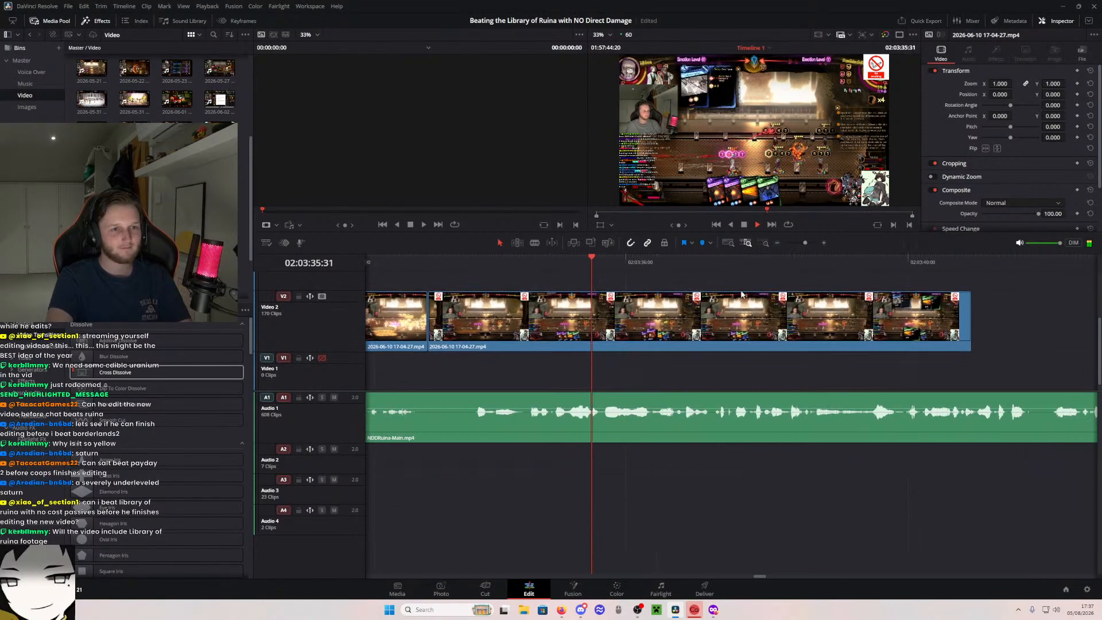
pyautogui.moveTo(836, 322); pyautogui.dragTo(1066, 317)
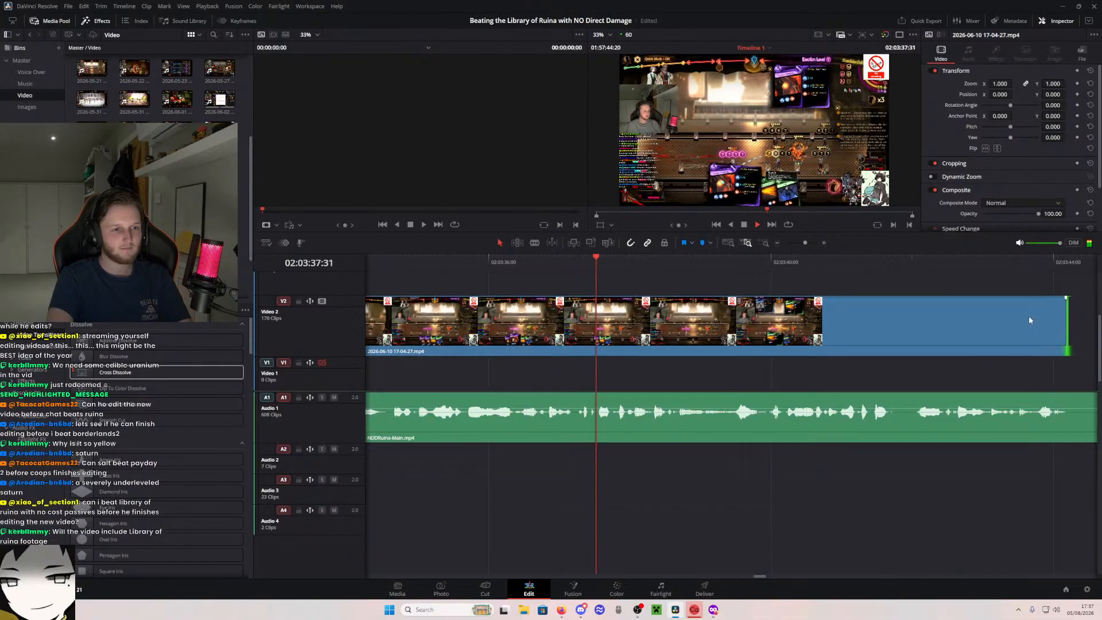
pyautogui.hscroll(-2, 947, 300)
pyautogui.moveTo(918, 300); pyautogui.dragTo(747, 302)
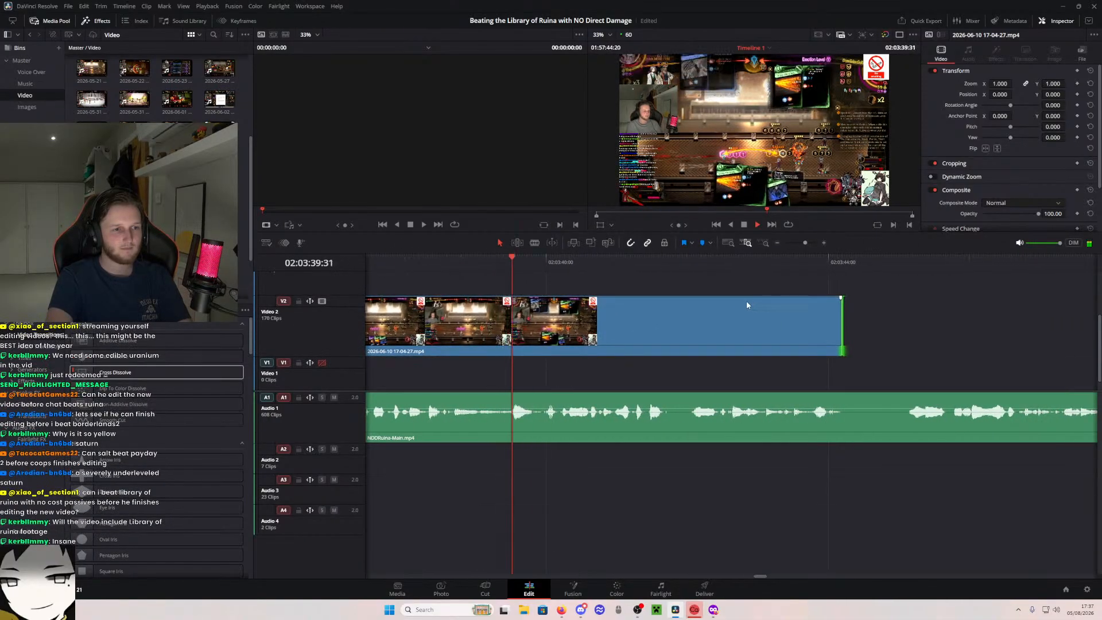
# - Delete the battle piece after the cut at 02:03:33:12 so the segment ends with the fire attack
pyautogui.press('space')
pyautogui.moveTo(448, 274); pyautogui.dragTo(714, 268)
pyautogui.hscroll(-4, 714, 272)
pyautogui.moveTo(459, 266); pyautogui.dragTo(443, 274)
pyautogui.click(534, 348)
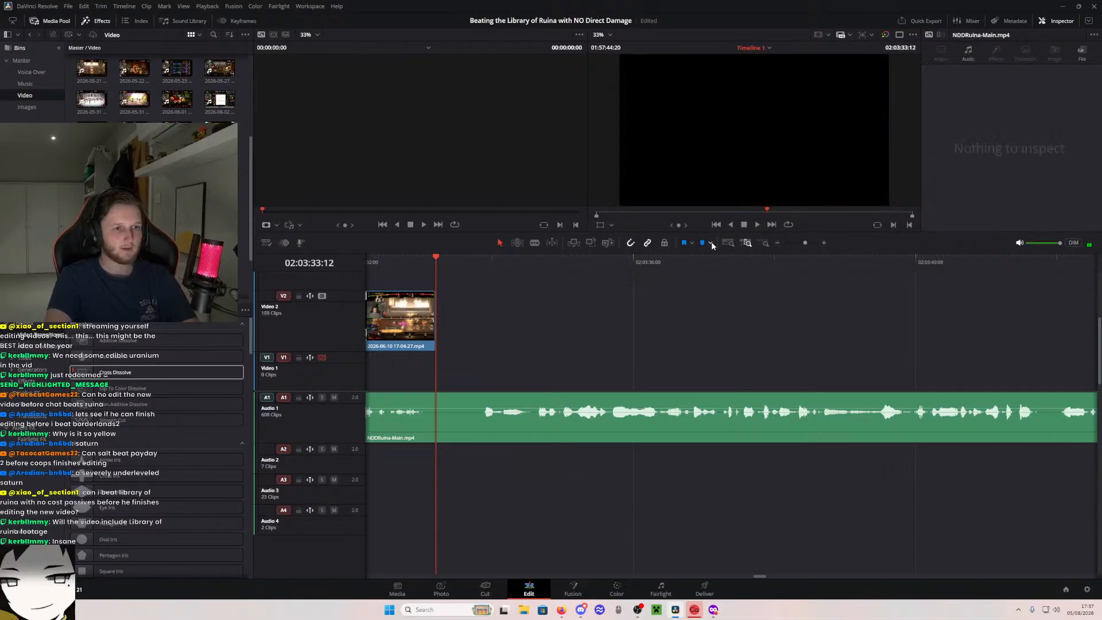
pyautogui.press('BackSpace')
# - Split the source clip near the timeline's end at 02:56:21:18 and again about three seconds on, and select the isolated piece
pyautogui.hotkey('shift', 'z')
pyautogui.moveTo(1028, 264); pyautogui.dragTo(1053, 265)
pyautogui.click(753, 242)
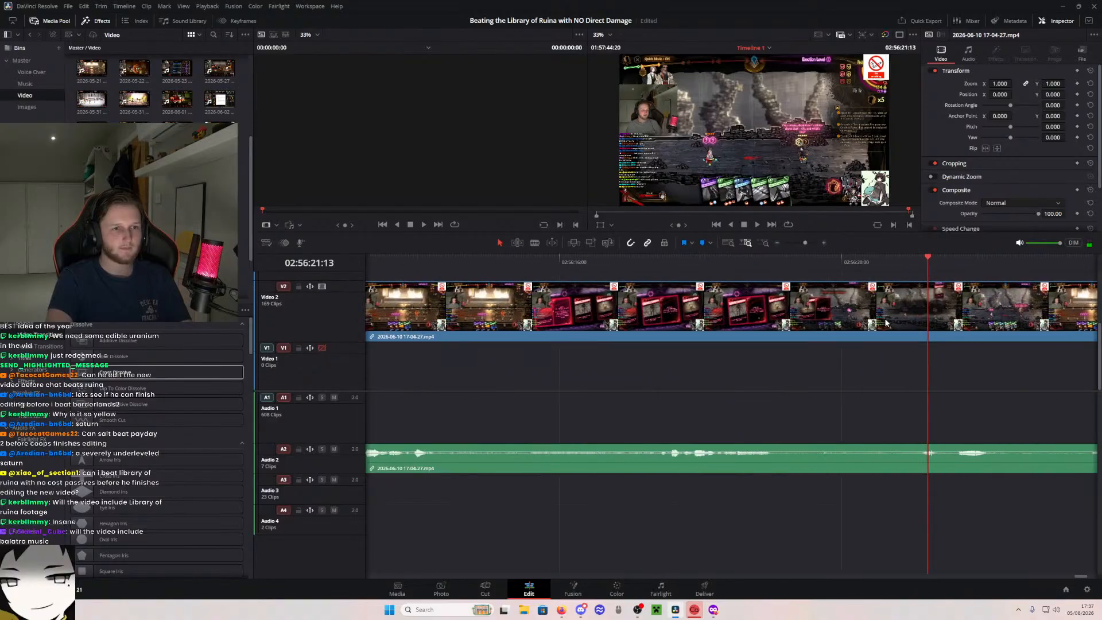
pyautogui.click(491, 262)
pyautogui.moveTo(491, 261); pyautogui.dragTo(596, 386)
pyautogui.press('b')
pyautogui.click(935, 307)
pyautogui.click(808, 320)
pyautogui.press('a')
pyautogui.click(754, 320)
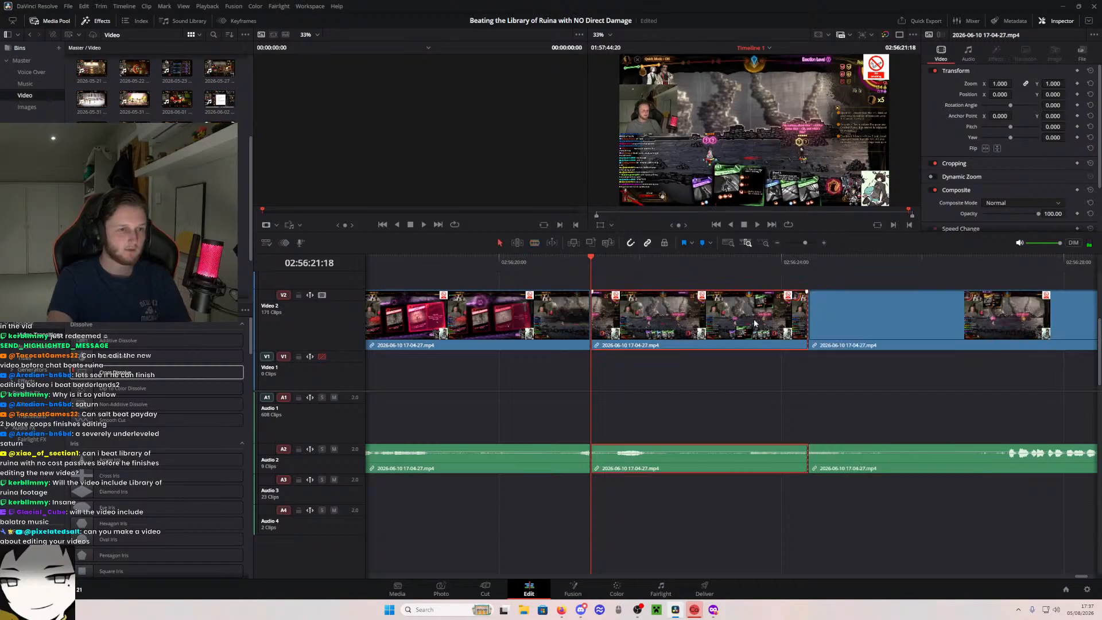
# - Unlink the isolated piece, delete its audio along with the source footage before it, and cut the piece to the clipboard
pyautogui.hotkey('ctrl', 'alt', 'l')
pyautogui.moveTo(450, 420); pyautogui.dragTo(611, 476)
pyautogui.press('BackSpace')
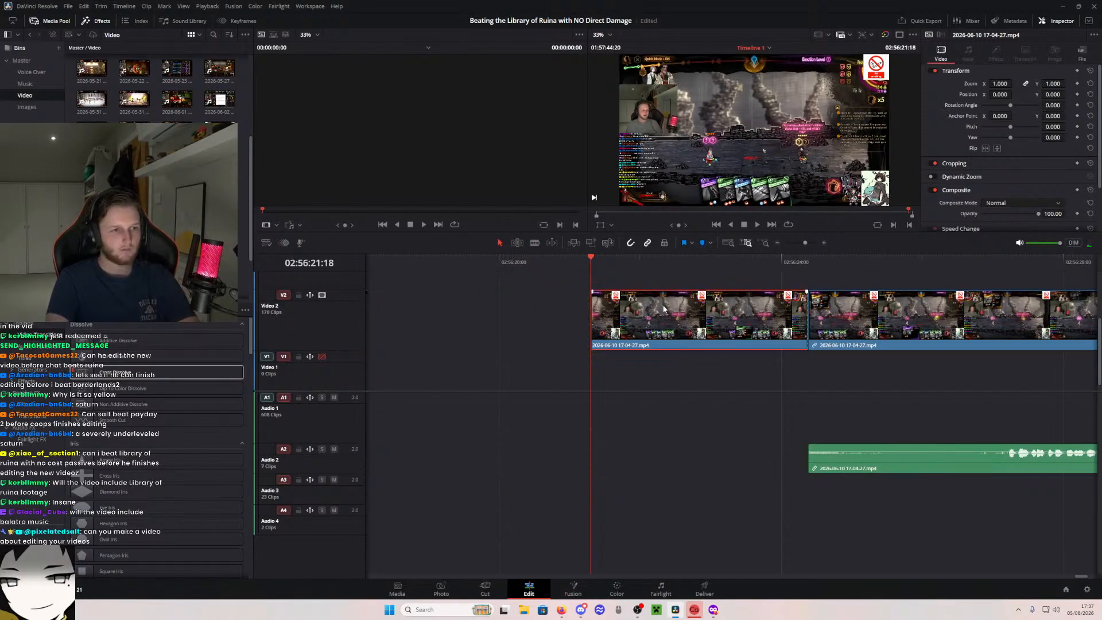
pyautogui.click(669, 319)
pyautogui.press('BackSpace')
# - Paste the cut battle piece on Video 2 at 02:03:33:12, directly after the fire-attack piece
pyautogui.click(732, 243)
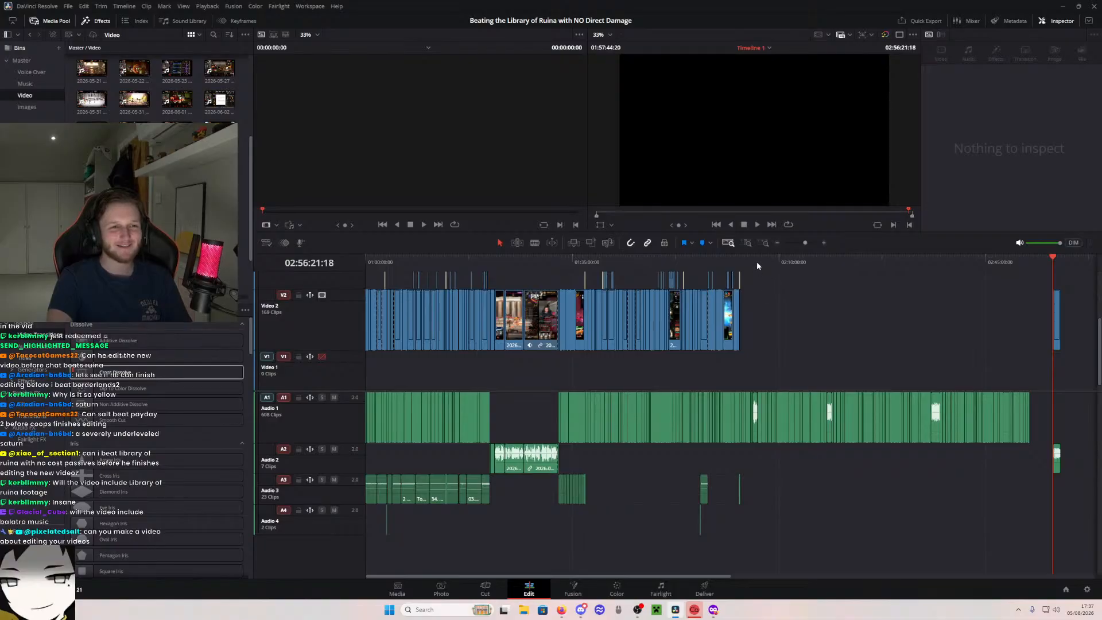
pyautogui.moveTo(757, 264); pyautogui.dragTo(739, 260)
pyautogui.click(747, 243)
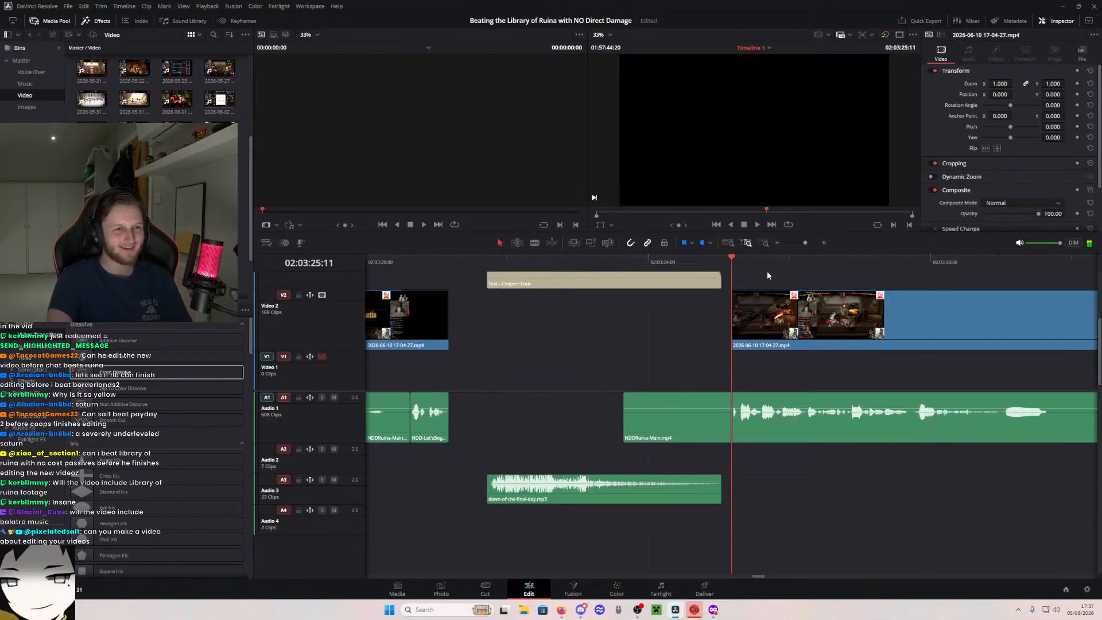
pyautogui.hscroll(3, 631, 270)
pyautogui.hscroll(7, 951, 309)
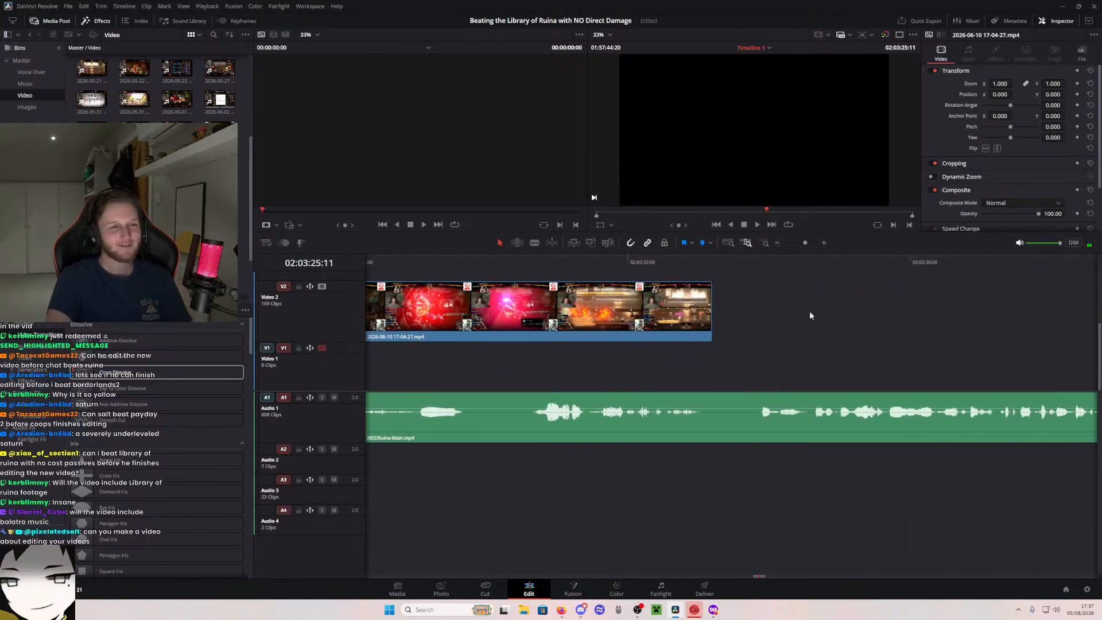
pyautogui.click(712, 263)
pyautogui.moveTo(775, 300); pyautogui.dragTo(733, 322)
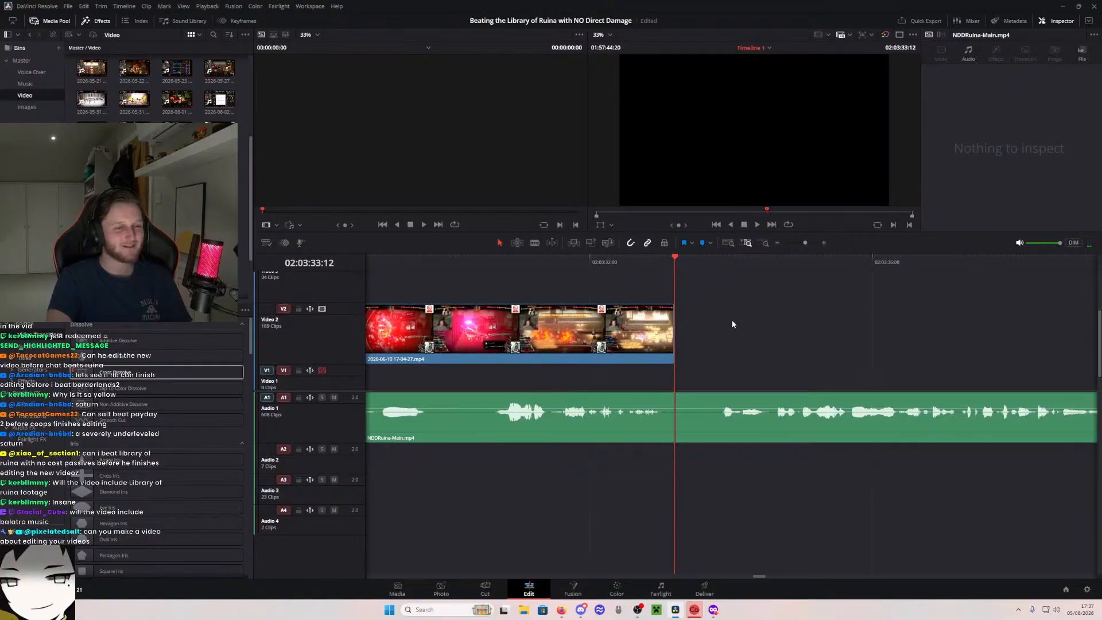
pyautogui.hotkey('ctrl', 'v')
pyautogui.press('Up')
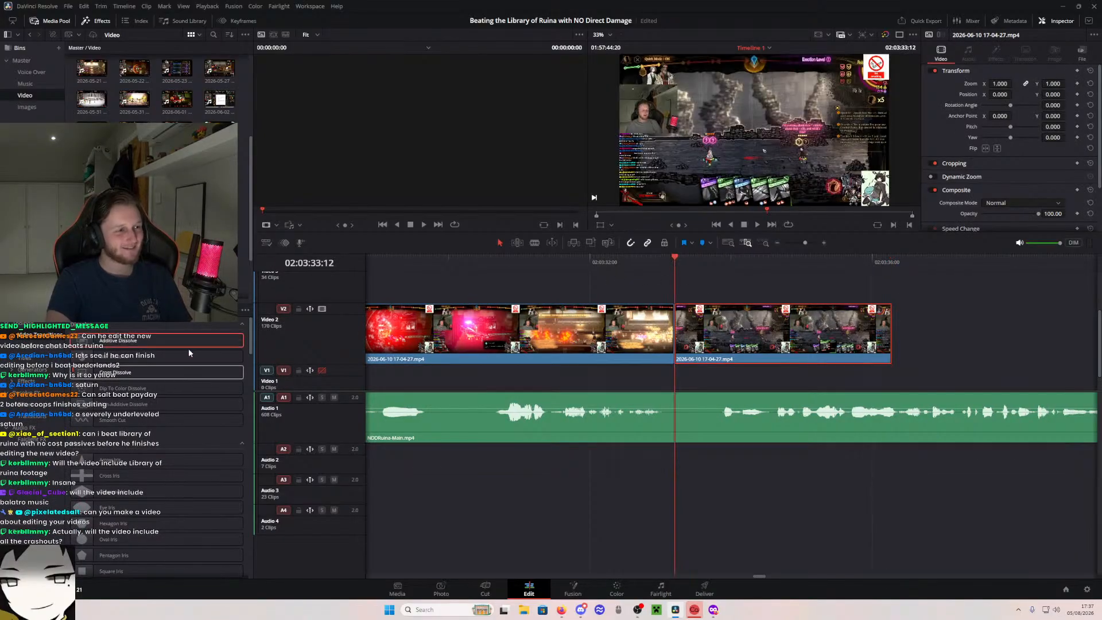
# - Add a 24-frame Cross Dissolve to the start of the pasted piece and check the join in playback
pyautogui.moveTo(147, 374); pyautogui.dragTo(742, 335)
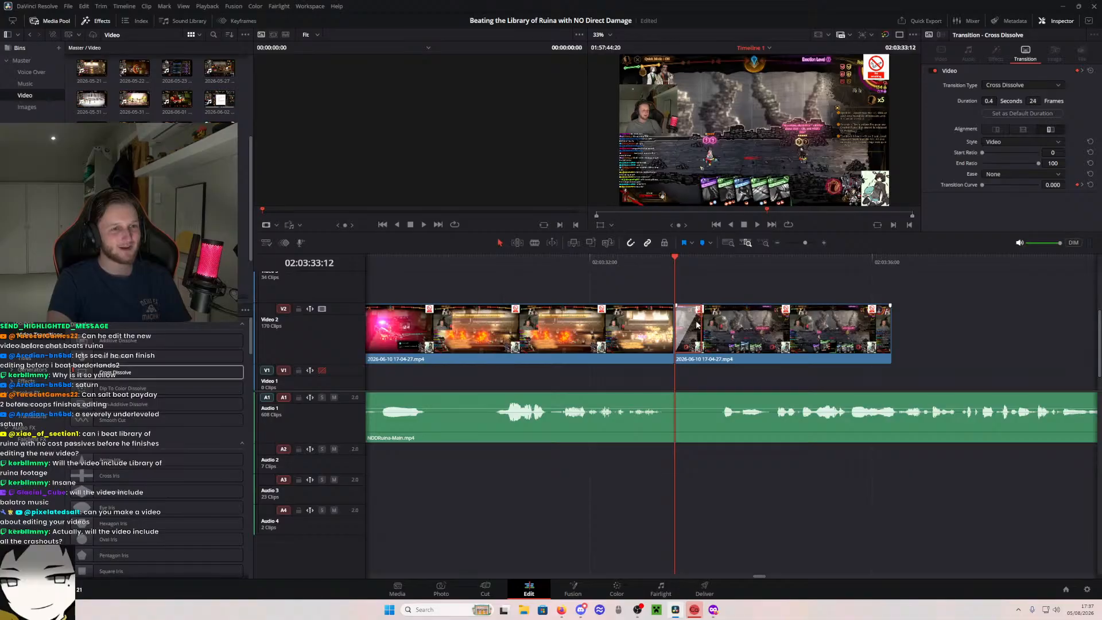
pyautogui.click(602, 262)
pyautogui.moveTo(601, 265); pyautogui.dragTo(593, 266)
pyautogui.click(642, 297)
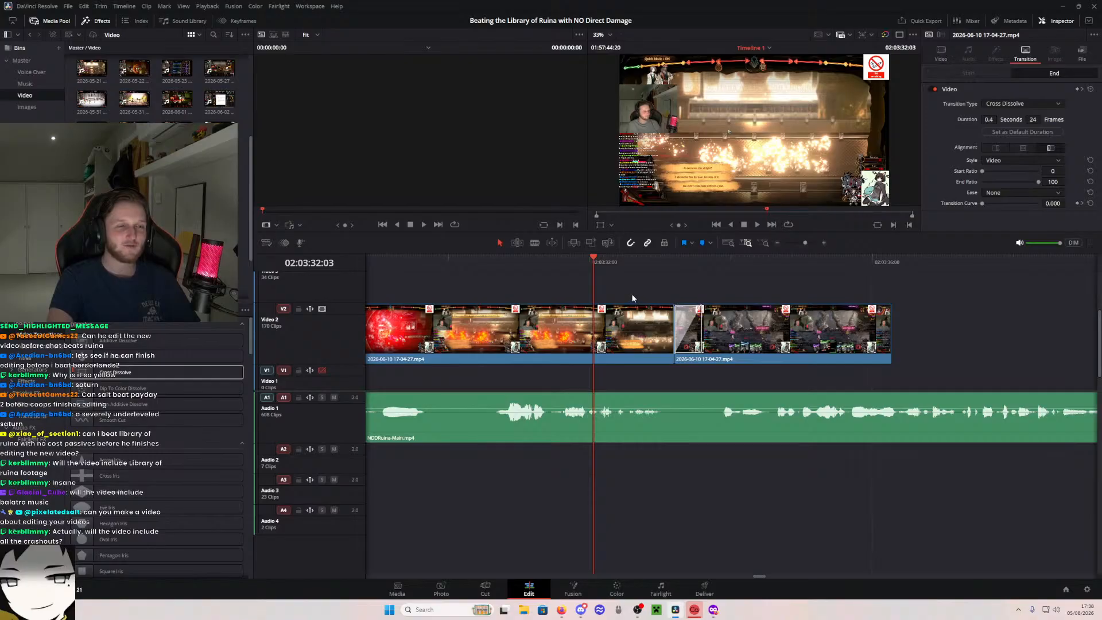
pyautogui.press('space')
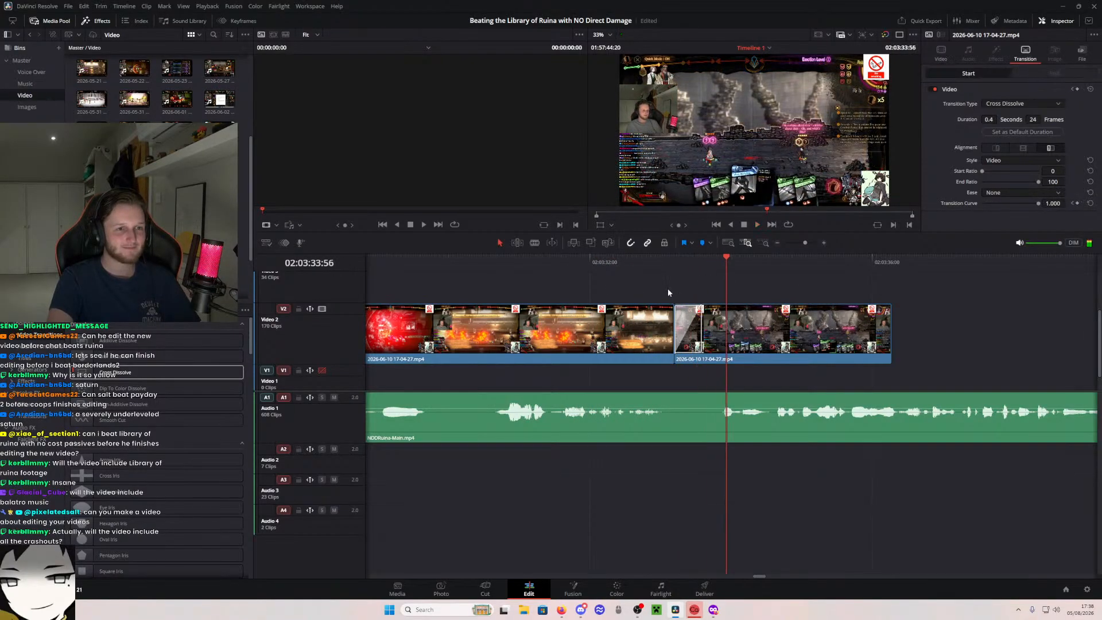
pyautogui.moveTo(661, 261); pyautogui.dragTo(673, 263)
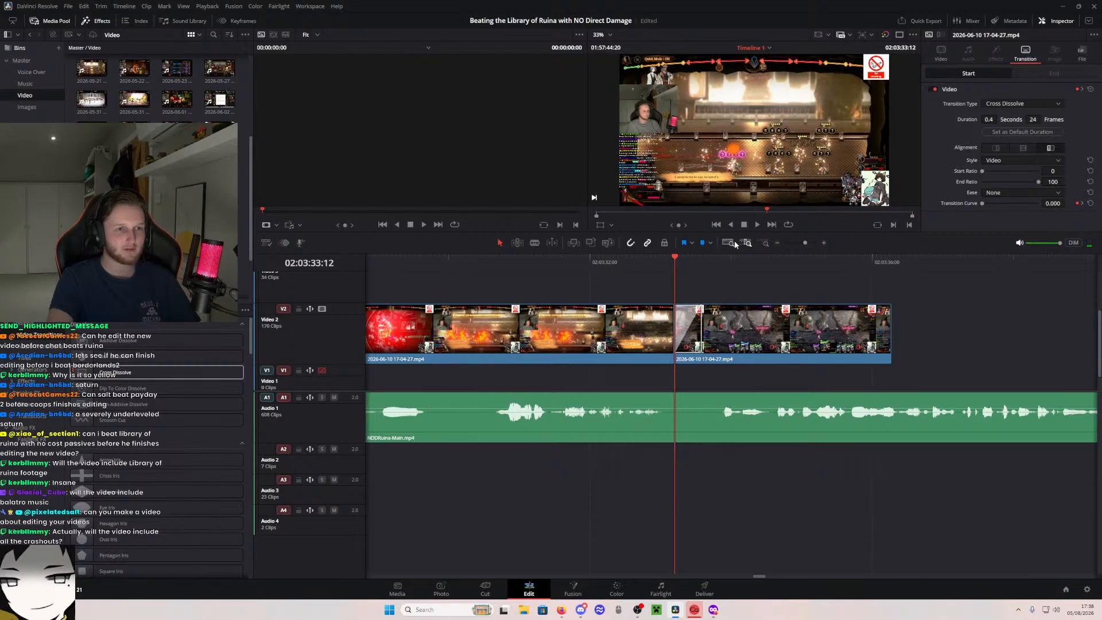
pyautogui.moveTo(676, 267); pyautogui.dragTo(674, 266)
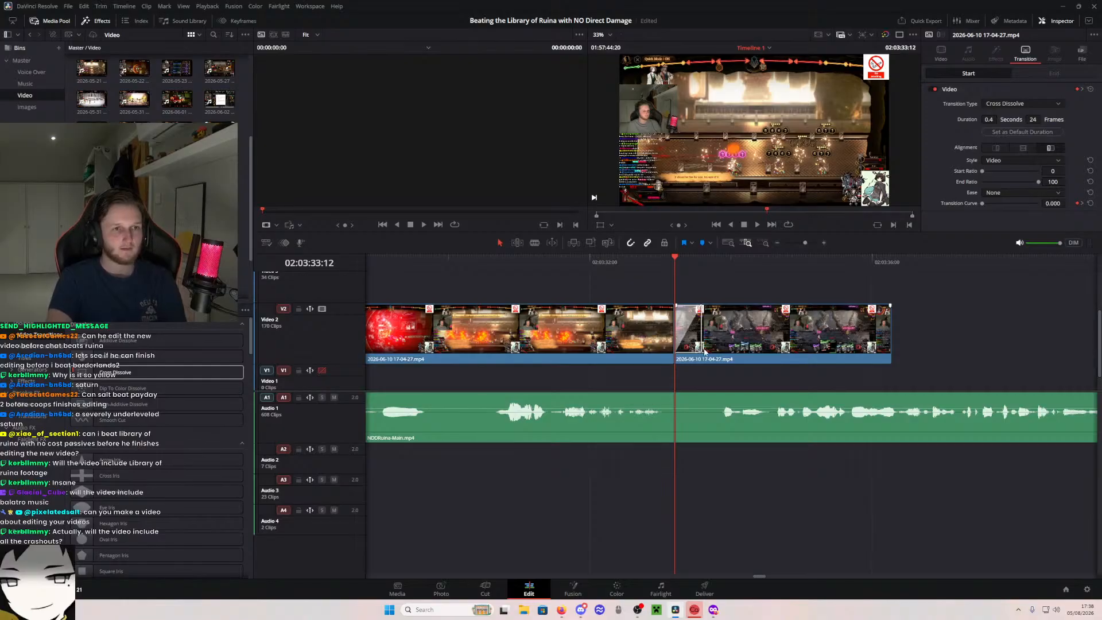
pyautogui.press('Right')
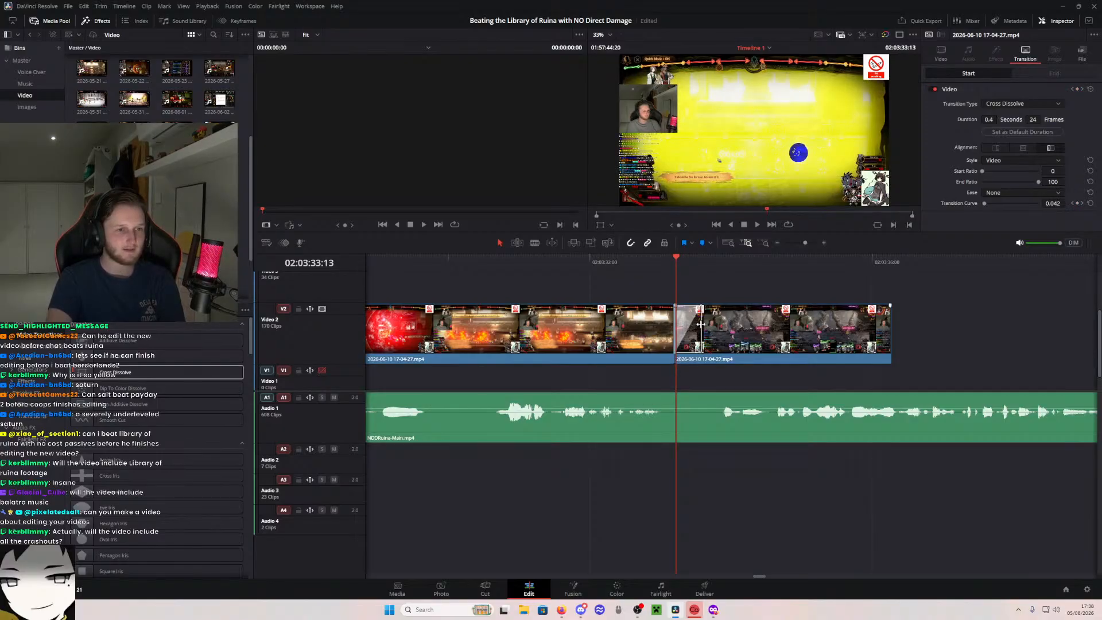
# - Move the pasted piece slightly later on Video 2 and extend the fire-attack piece's end by about two frames
pyautogui.moveTo(726, 325); pyautogui.dragTo(741, 326)
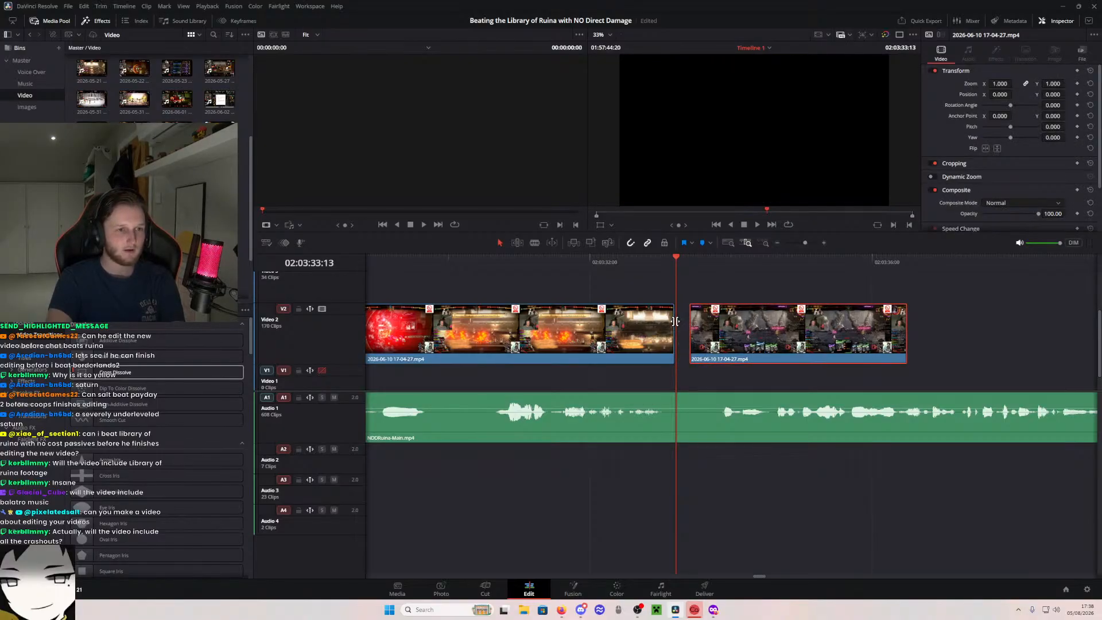
pyautogui.press('Left')
pyautogui.hotkey('shift', 'Right')
pyautogui.hotkey('shift', 'Left')
pyautogui.hotkey('shift', 'Left')
pyautogui.hotkey('shift', 'Left')
pyautogui.hotkey('shift', 'Left')
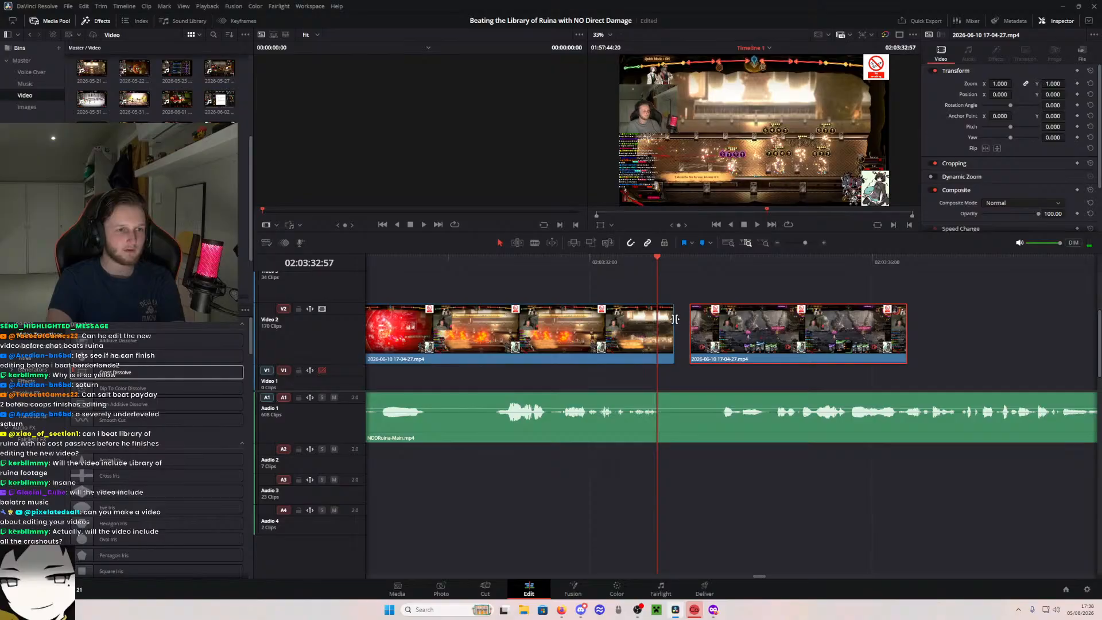
pyautogui.moveTo(675, 320); pyautogui.dragTo(679, 320)
# - Examine the end of the extended fire-attack piece frame by frame up to about 02:03:33:13
pyautogui.press('Right')
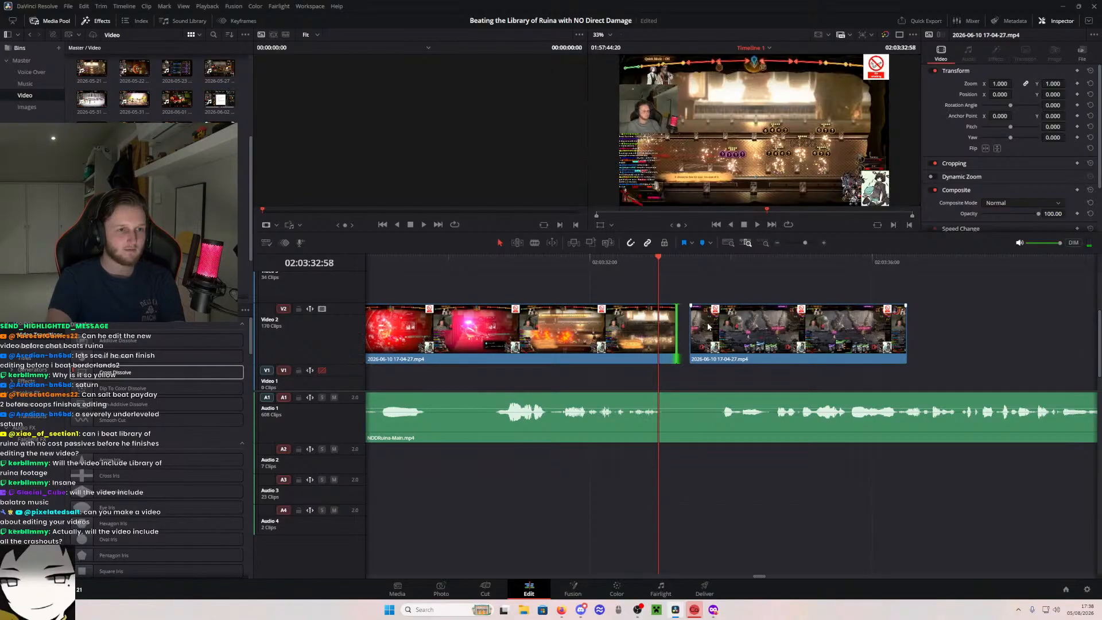
pyautogui.press('Right')
pyautogui.press('Right')
pyautogui.press('Right')
pyautogui.press('Right')
pyautogui.press('Right')
pyautogui.press('Right')
pyautogui.press('Right')
pyautogui.press('Right')
pyautogui.press('Right')
pyautogui.press('Right')
pyautogui.press('Right')
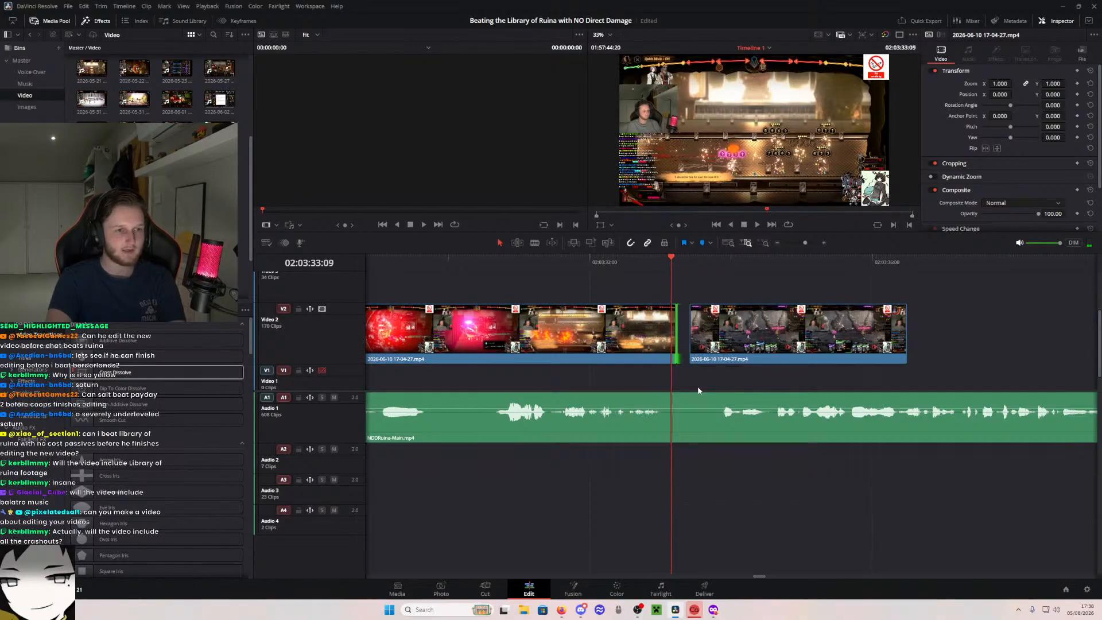
pyautogui.press('Right')
pyautogui.press('Right')
pyautogui.press('Right')
pyautogui.press('Right')
pyautogui.press('Left')
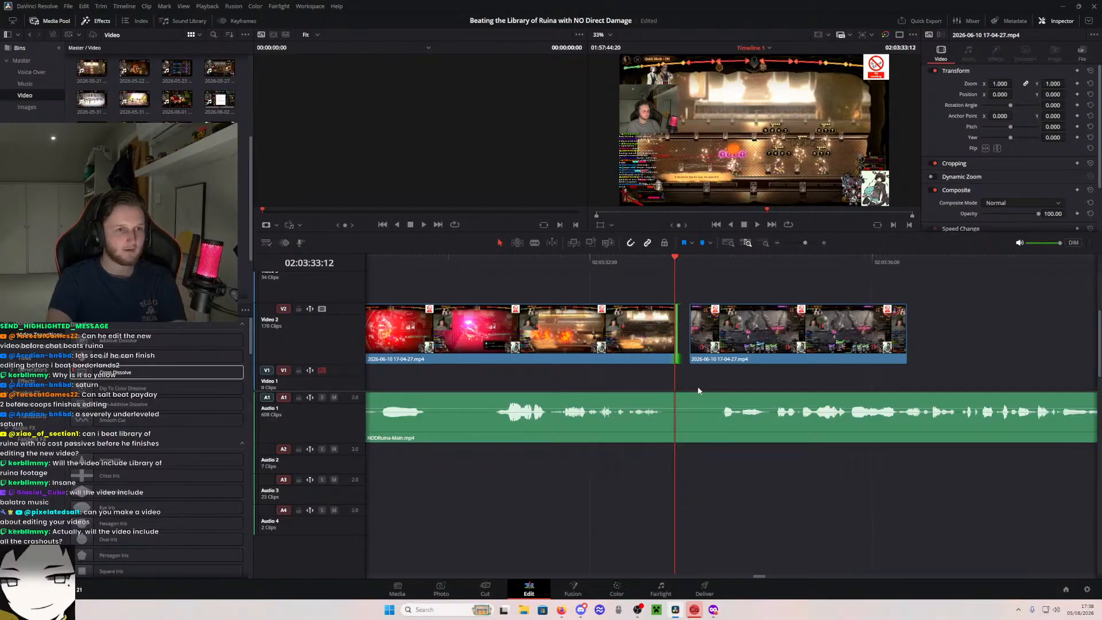
pyautogui.press('Right')
pyautogui.press('Left')
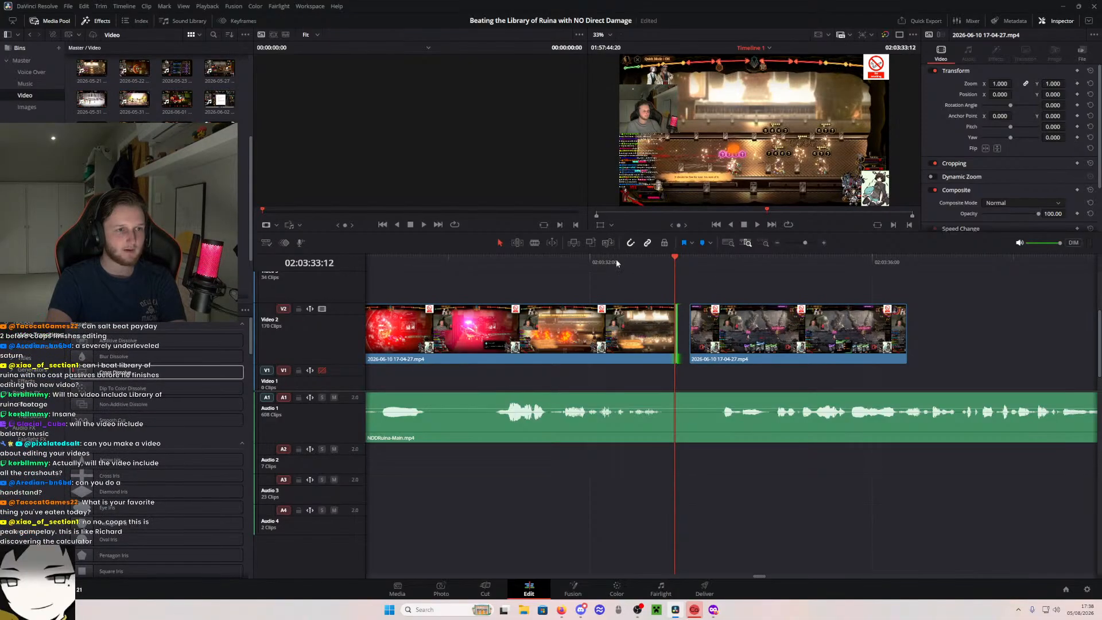
# - Split the fire-attack piece at 02:03:33:12 and select the short leftover at its end
pyautogui.press('b')
pyautogui.click(679, 334)
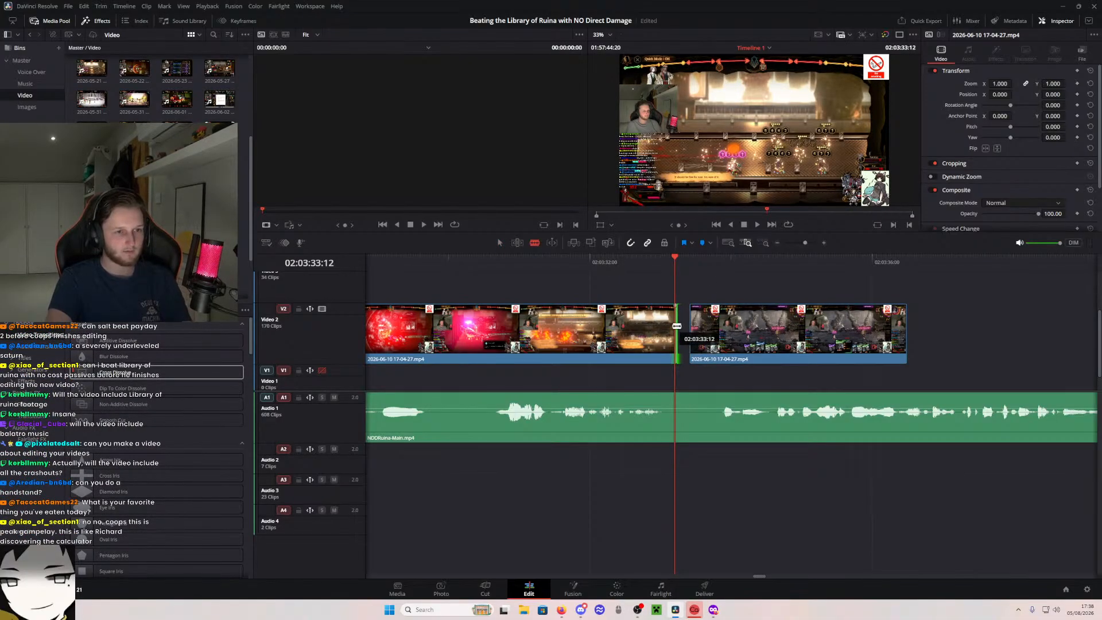
pyautogui.press('Right')
pyautogui.press('Right')
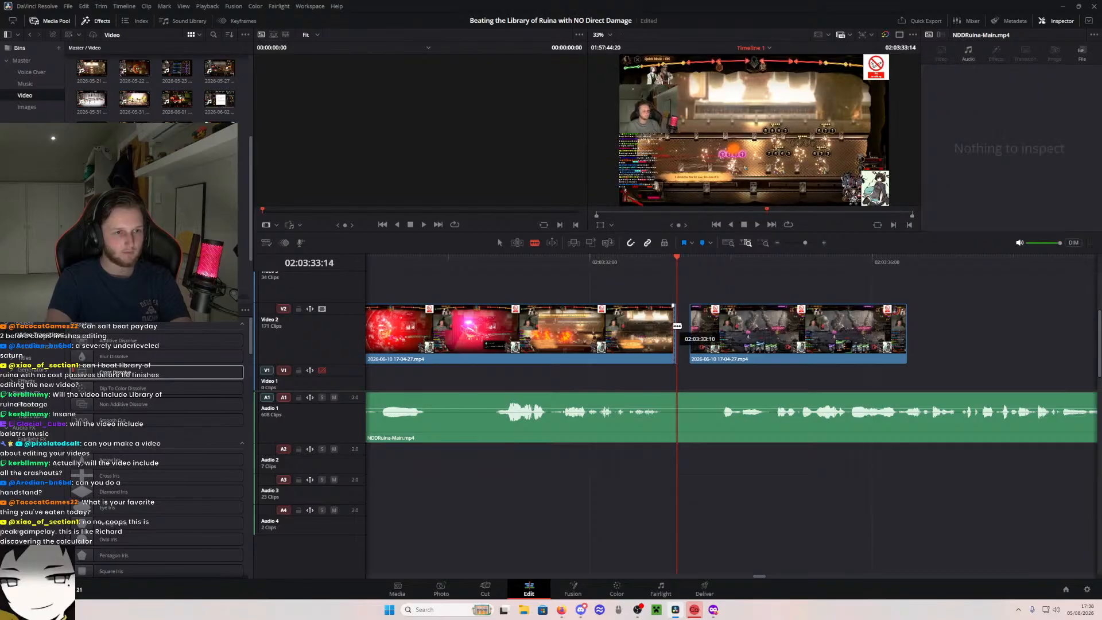
pyautogui.press('a')
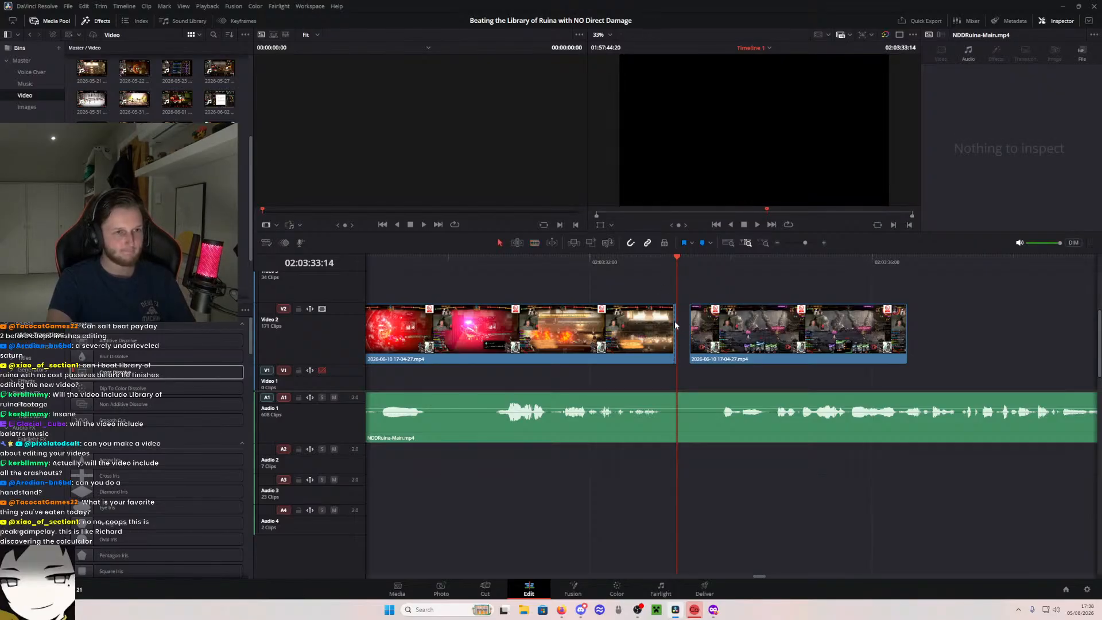
pyautogui.click(676, 325)
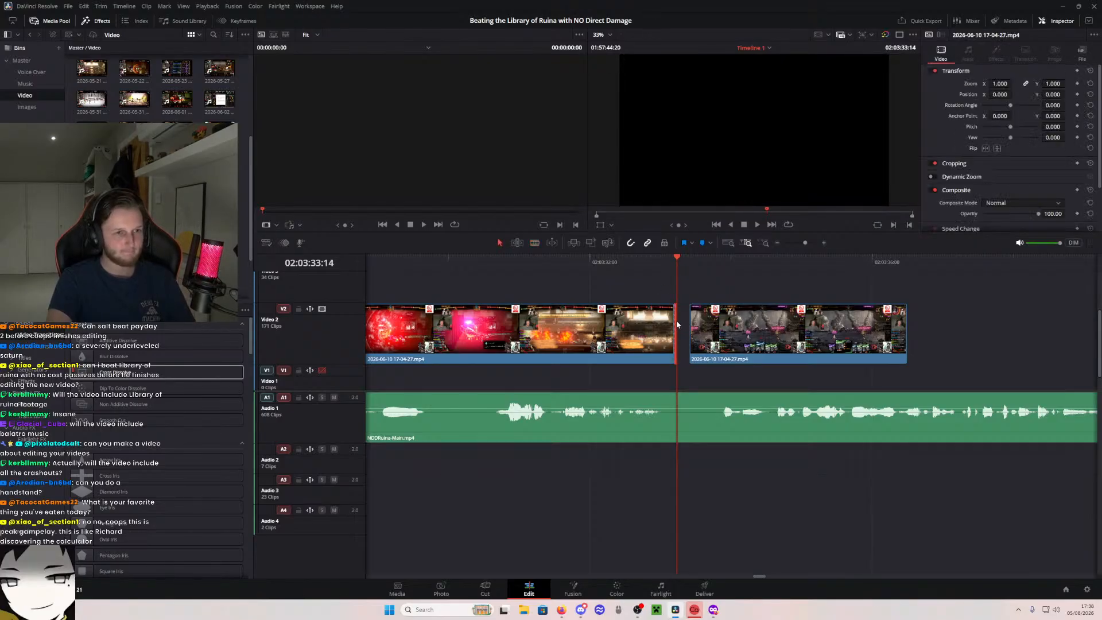
# - Extend the end of the short leftover by about one frame and scrub through its frames
pyautogui.click(825, 243)
pyautogui.click(824, 244)
pyautogui.click(825, 243)
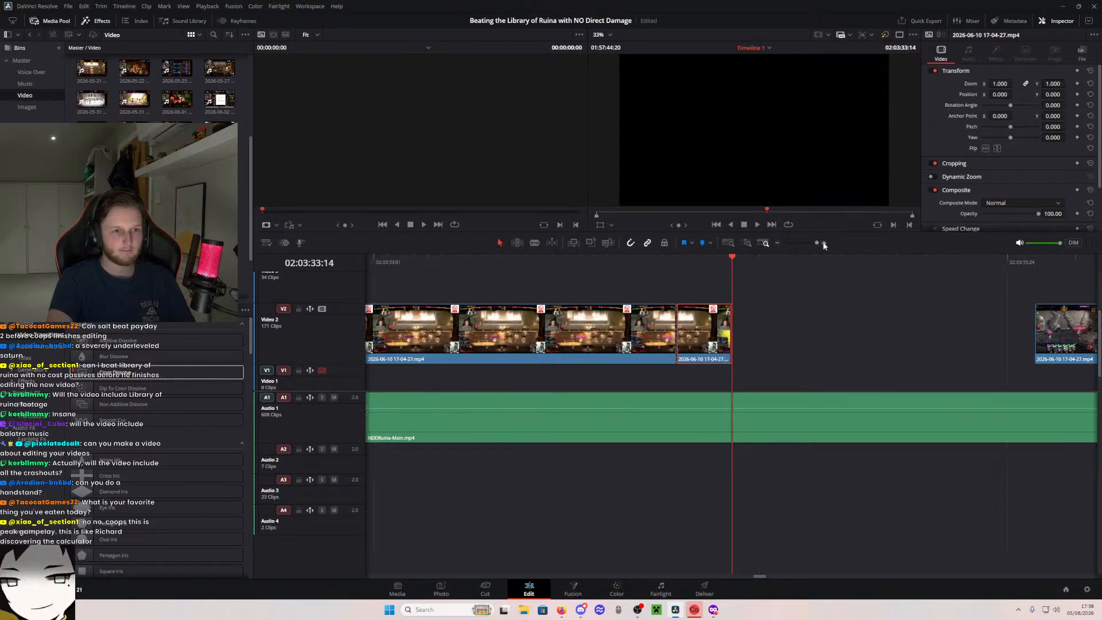
pyautogui.click(678, 259)
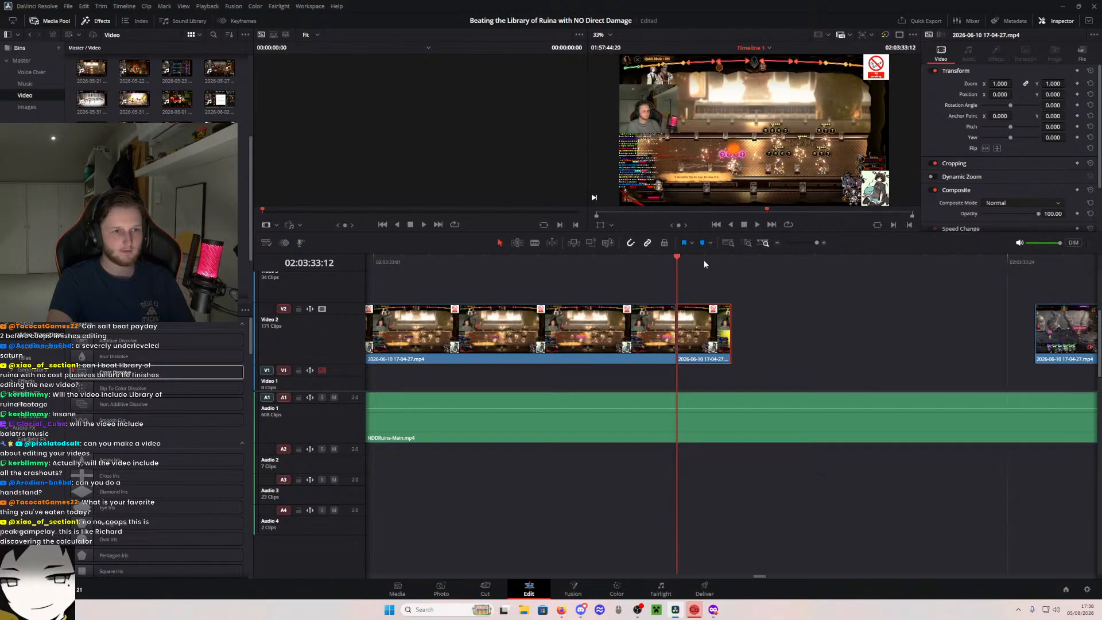
pyautogui.moveTo(674, 259); pyautogui.dragTo(697, 264)
pyautogui.moveTo(733, 334); pyautogui.dragTo(759, 335)
pyautogui.moveTo(716, 257); pyautogui.dragTo(730, 260)
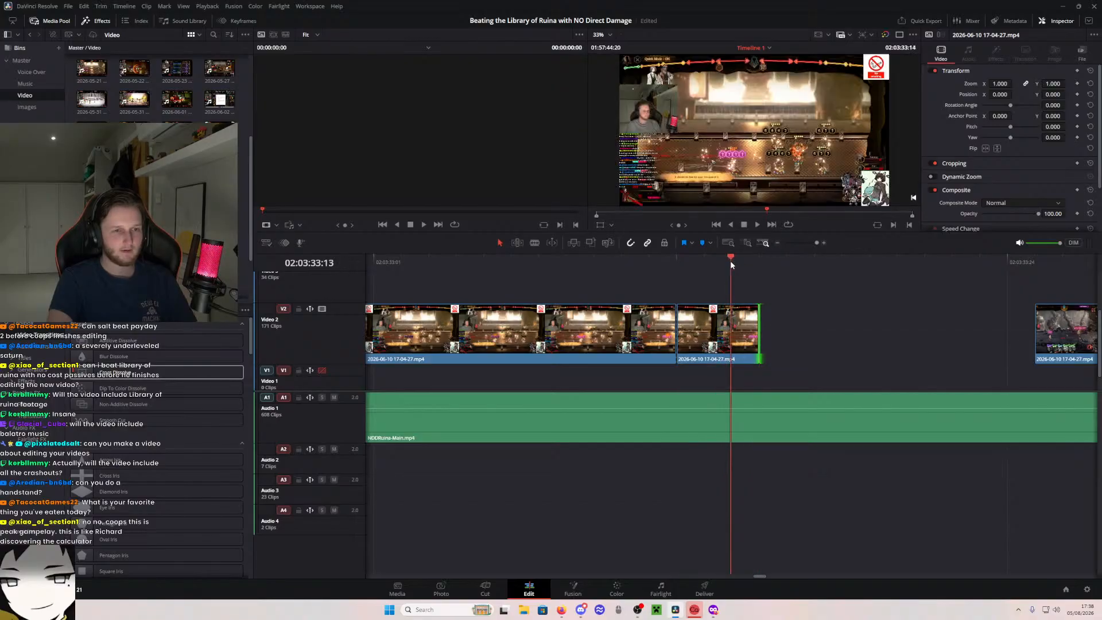
# - Isolate the yellow flash frame at 02:03:33:13 with a split on each side and delete it
pyautogui.press('b')
pyautogui.click(704, 332)
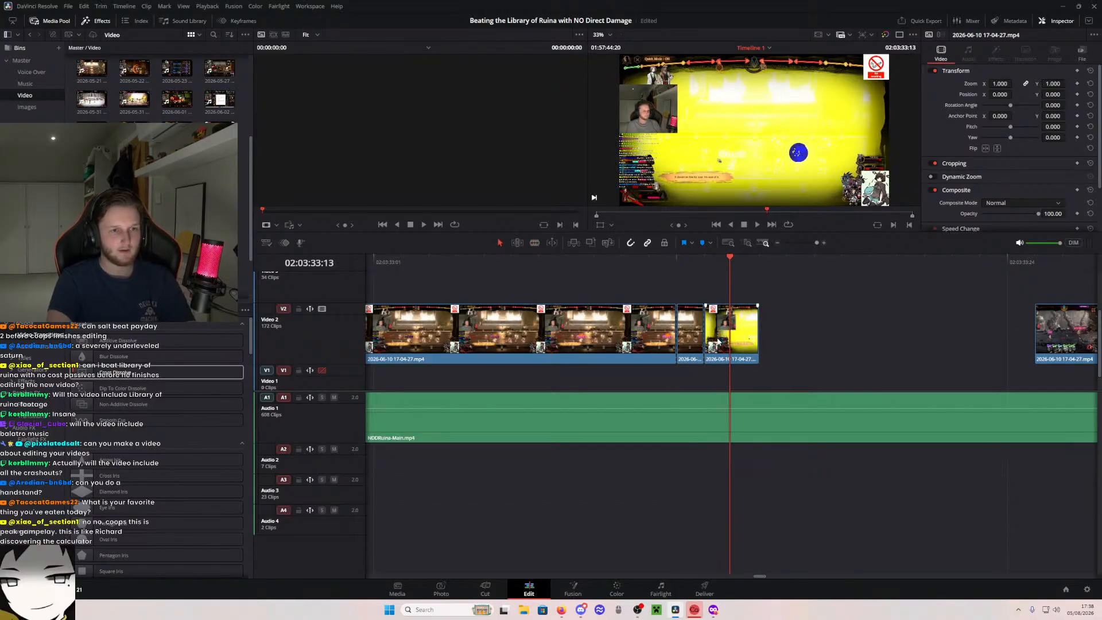
pyautogui.press('a')
pyautogui.press('Right')
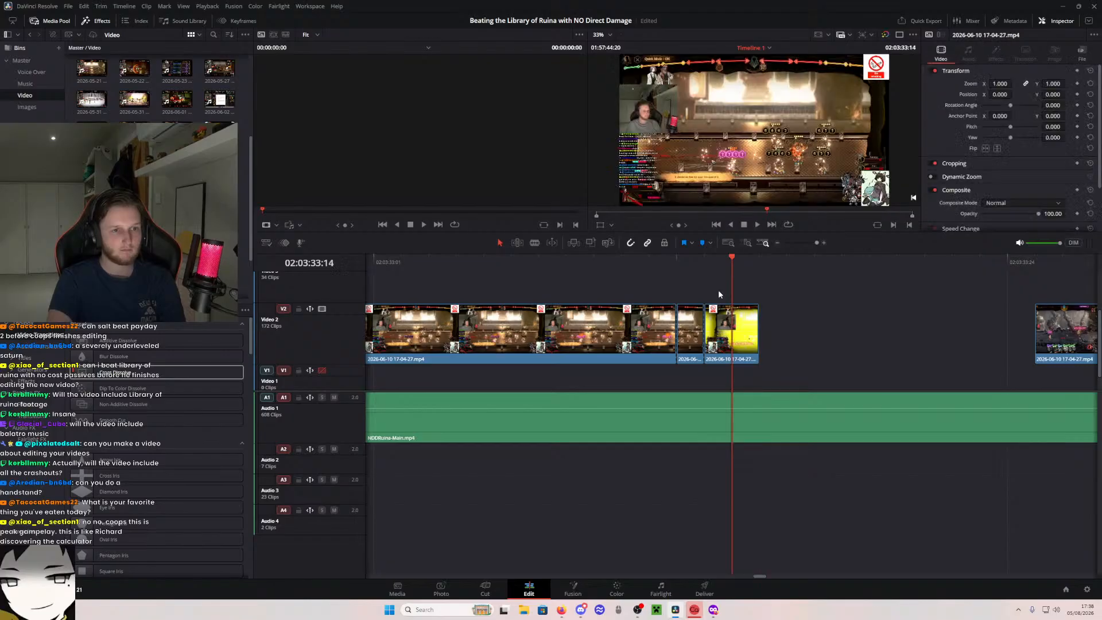
pyautogui.press('b')
pyautogui.click(733, 337)
pyautogui.press('a')
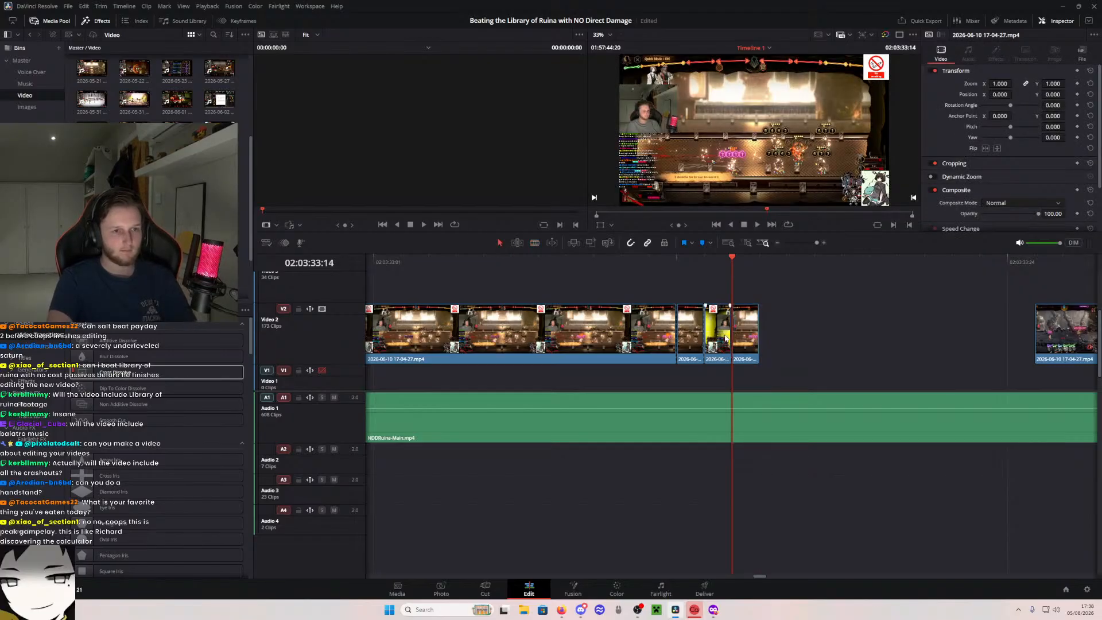
pyautogui.click(719, 337)
pyautogui.press('BackSpace')
# - Place the piece from after the flash against the fire-attack piece at 02:03:33:12 and trim it to about three frames
pyautogui.click(695, 337)
pyautogui.press('BackSpace')
pyautogui.moveTo(750, 334); pyautogui.dragTo(979, 330)
pyautogui.click(675, 270)
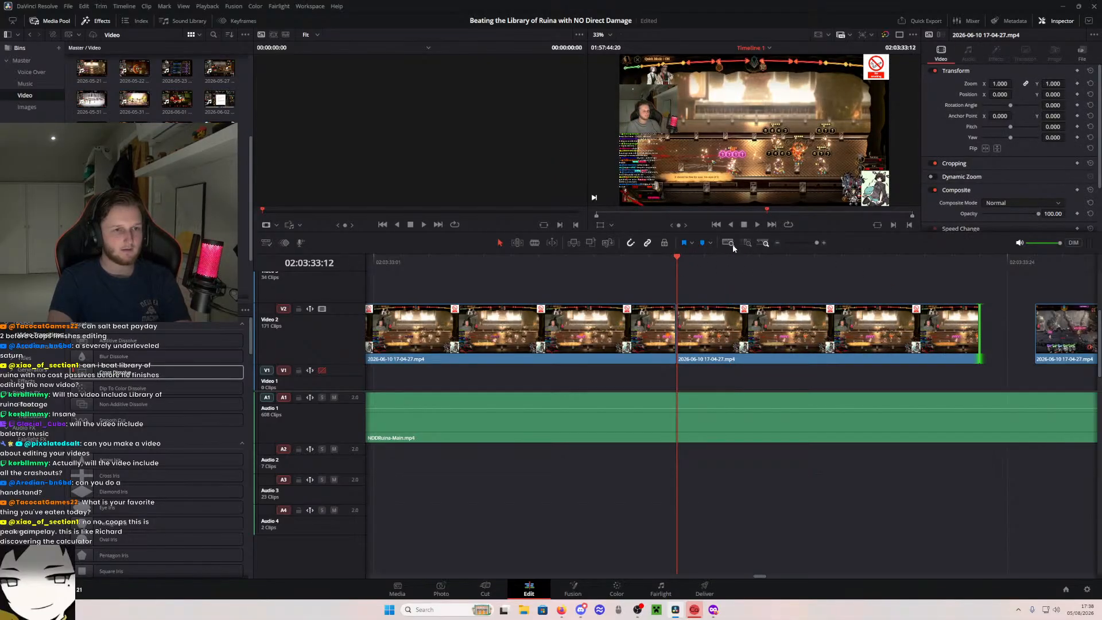
pyautogui.moveTo(980, 339); pyautogui.dragTo(758, 337)
# - Move the pasted battle piece against the short piece's end and add a 26-frame Cross Dissolve at its start
pyautogui.hotkey('shift', 'z')
pyautogui.click(747, 243)
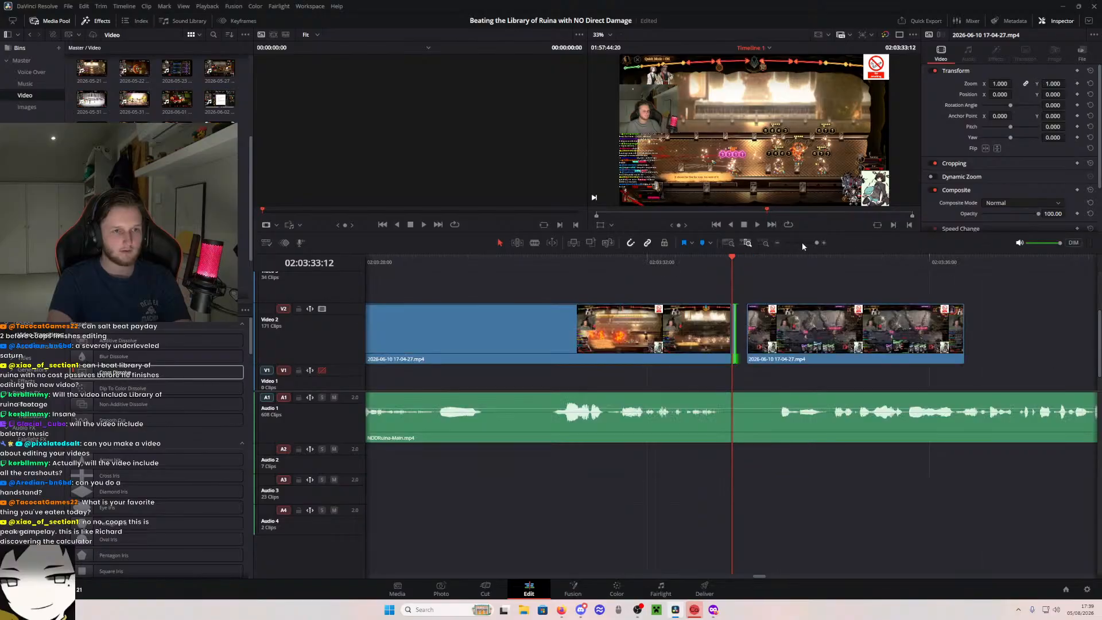
pyautogui.click(777, 243)
pyautogui.click(778, 244)
pyautogui.click(778, 244)
pyautogui.click(777, 244)
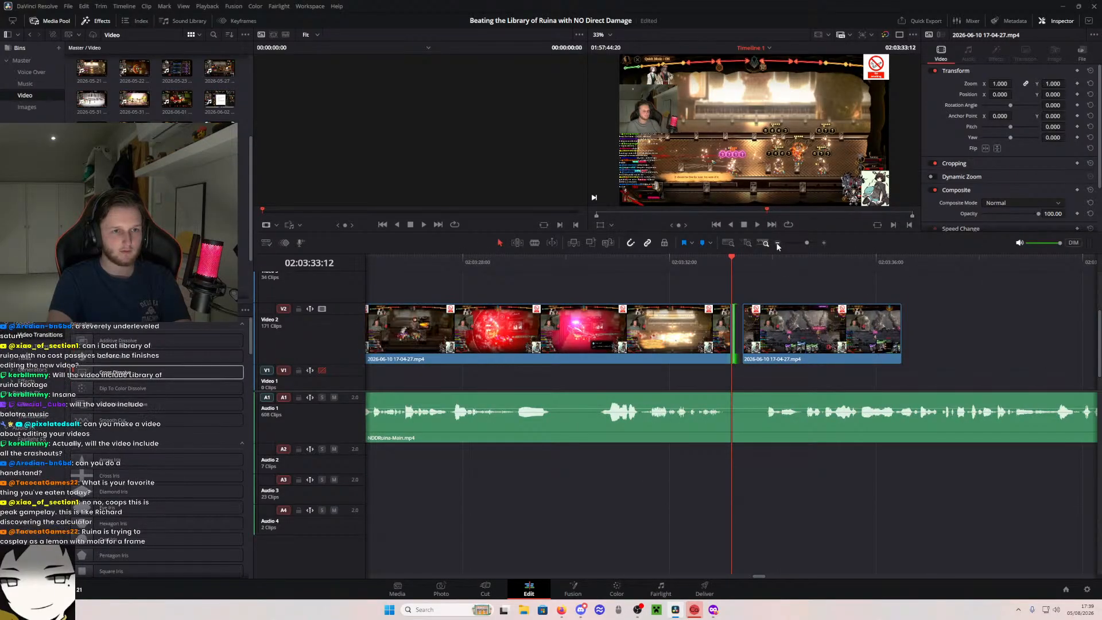
pyautogui.click(777, 243)
pyautogui.click(747, 243)
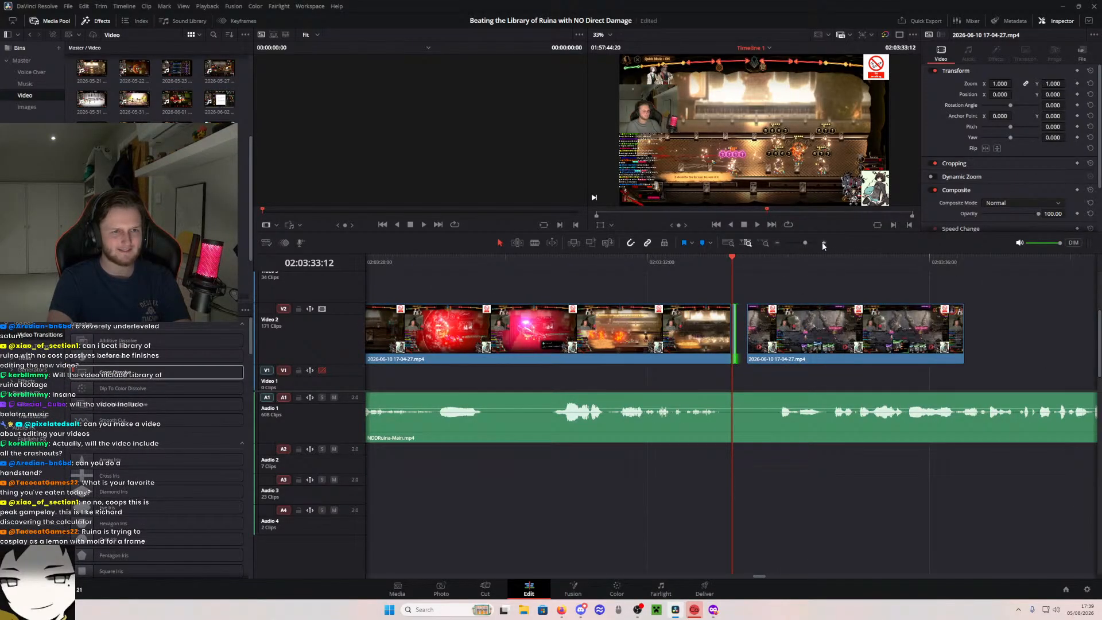
pyautogui.click(824, 243)
pyautogui.click(749, 243)
pyautogui.moveTo(855, 357); pyautogui.dragTo(844, 356)
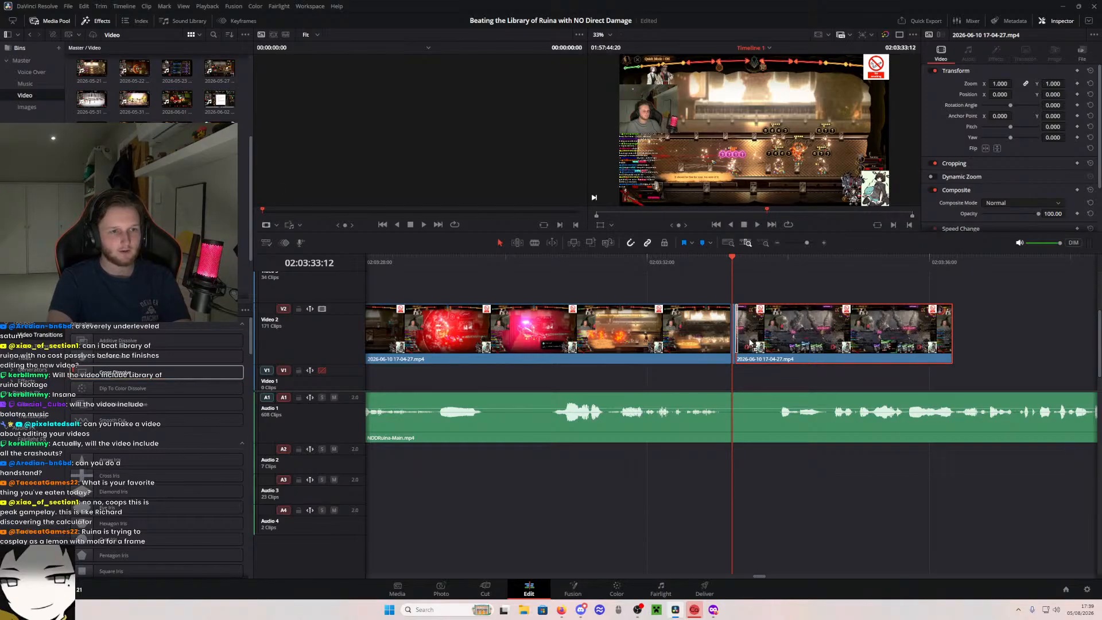
pyautogui.moveTo(738, 325); pyautogui.dragTo(765, 326)
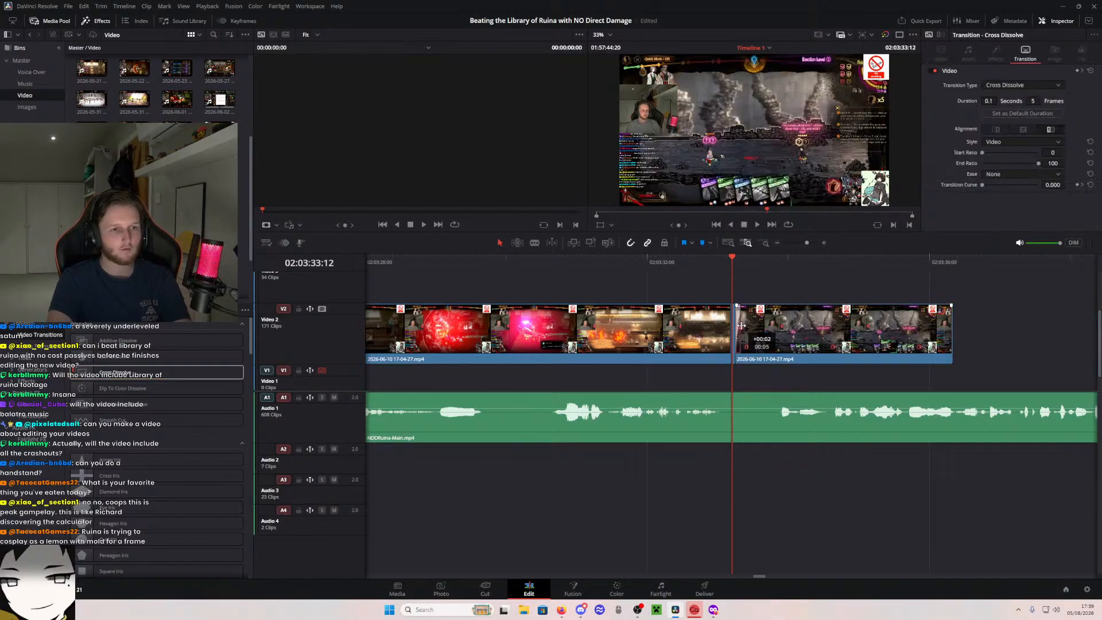
# - Play back the join after the fire attack to check the dissolve with the flash frame removed
pyautogui.click(693, 270)
pyautogui.press('space')
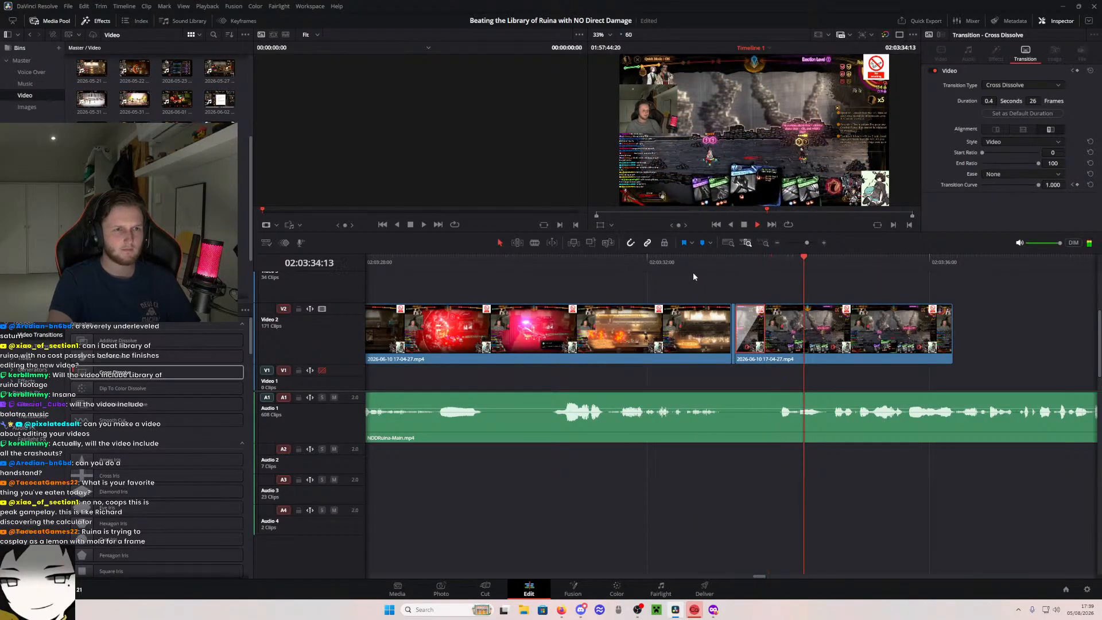
pyautogui.click(704, 274)
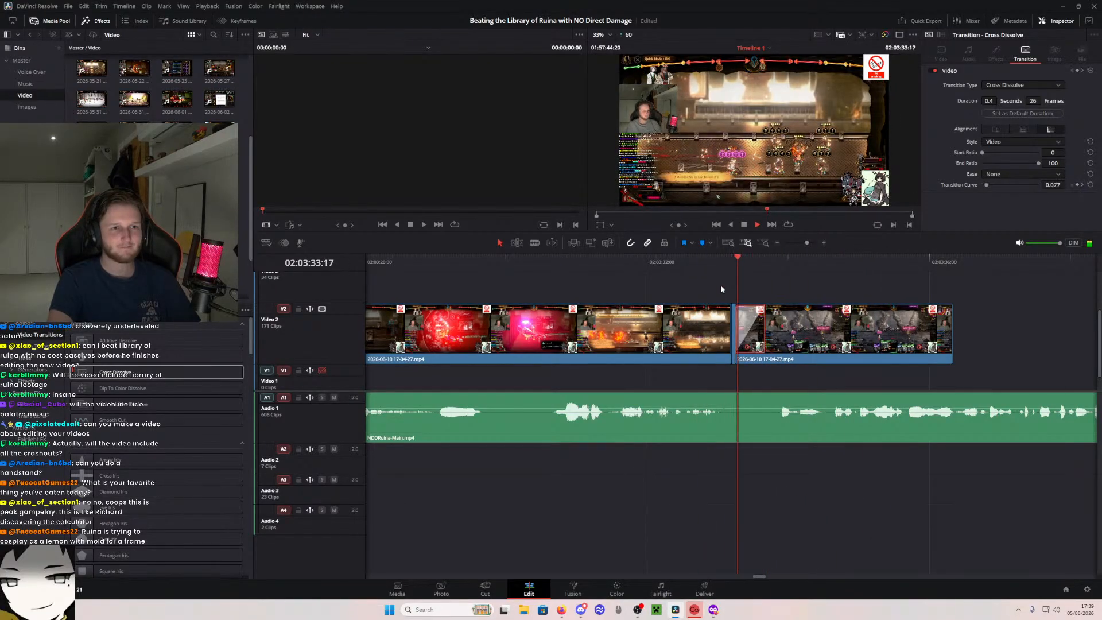
# - Save the project and extend the end of the last battle clip on Video 2 to about 02:03:40
pyautogui.press('space')
pyautogui.hscroll(3, 752, 290)
pyautogui.hotkey('ctrl', 's')
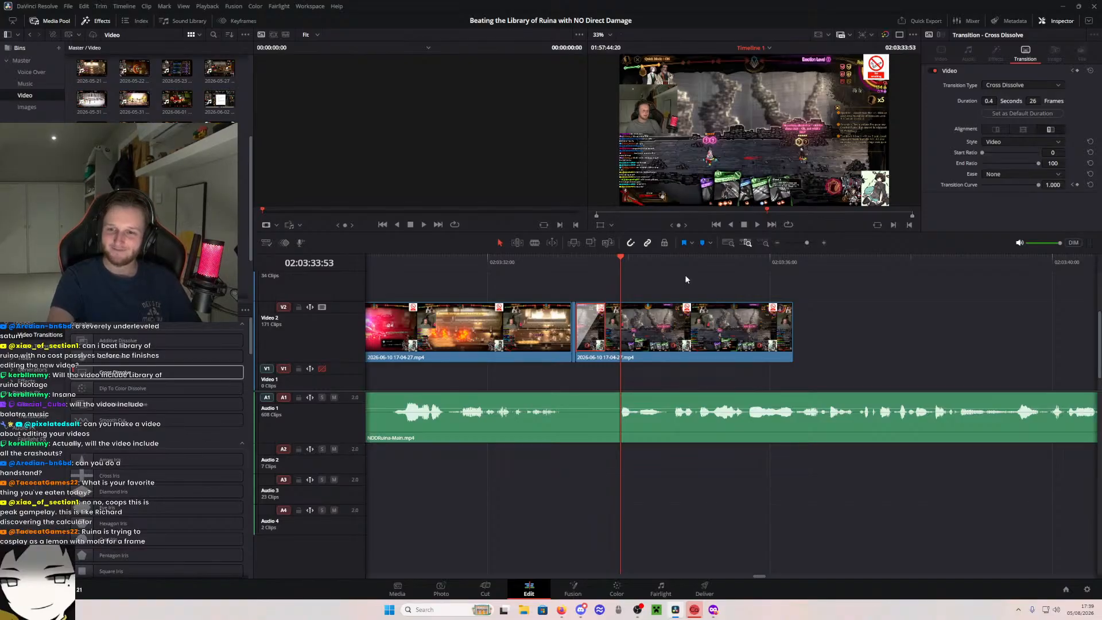
pyautogui.hscroll(3, 829, 324)
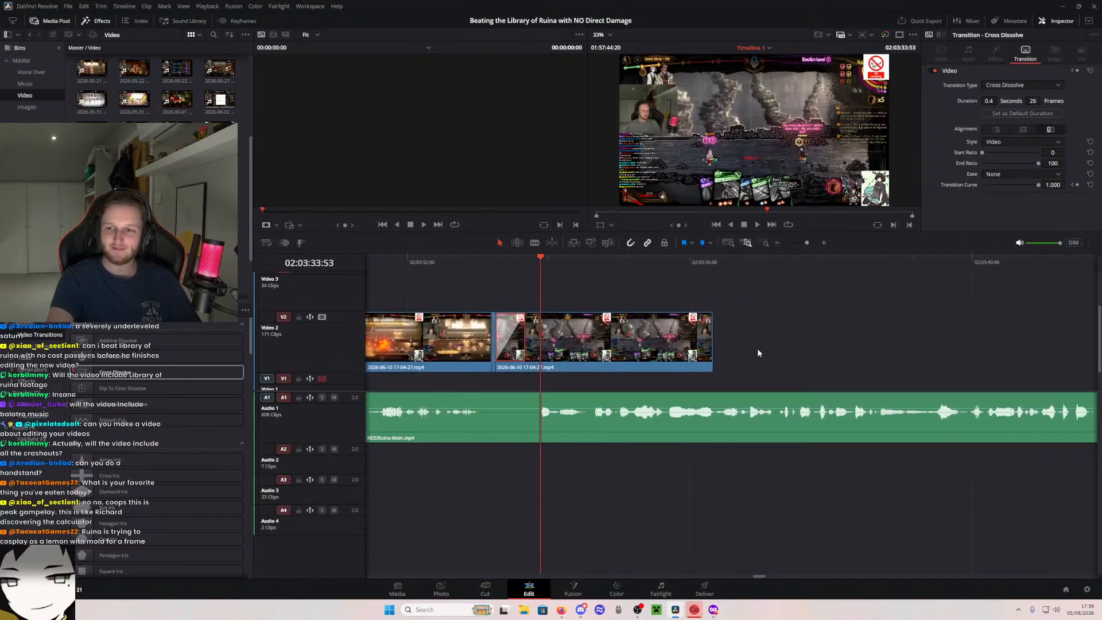
pyautogui.moveTo(683, 335); pyautogui.dragTo(984, 336)
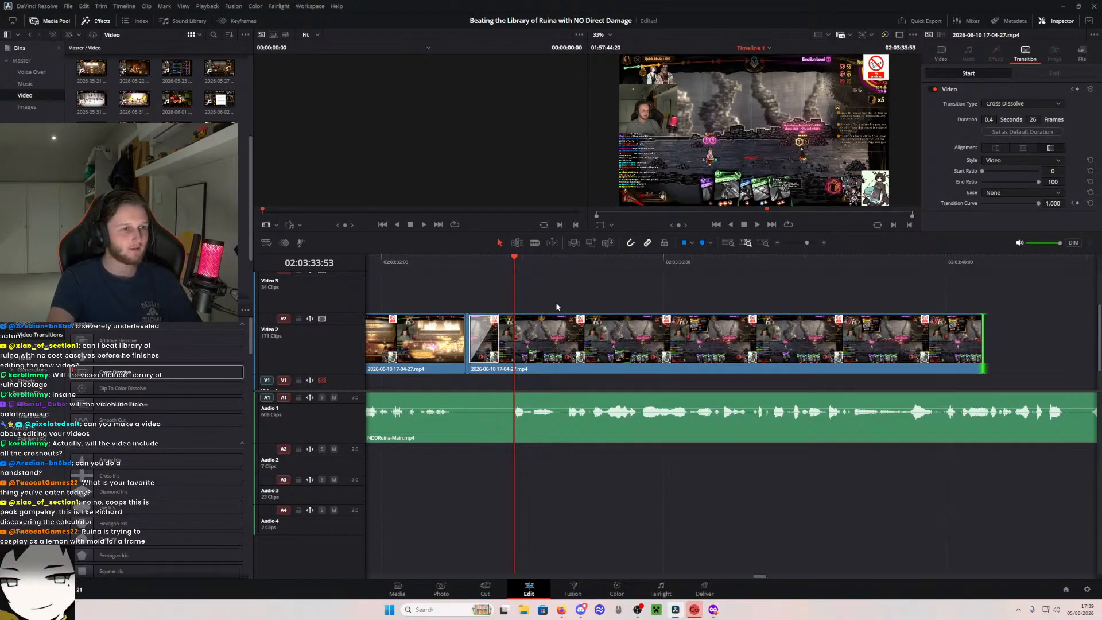
# - Play back the dissolve and the extended battle footage starting from 02:03:32:56
pyautogui.moveTo(556, 304); pyautogui.dragTo(624, 288)
pyautogui.click(518, 259)
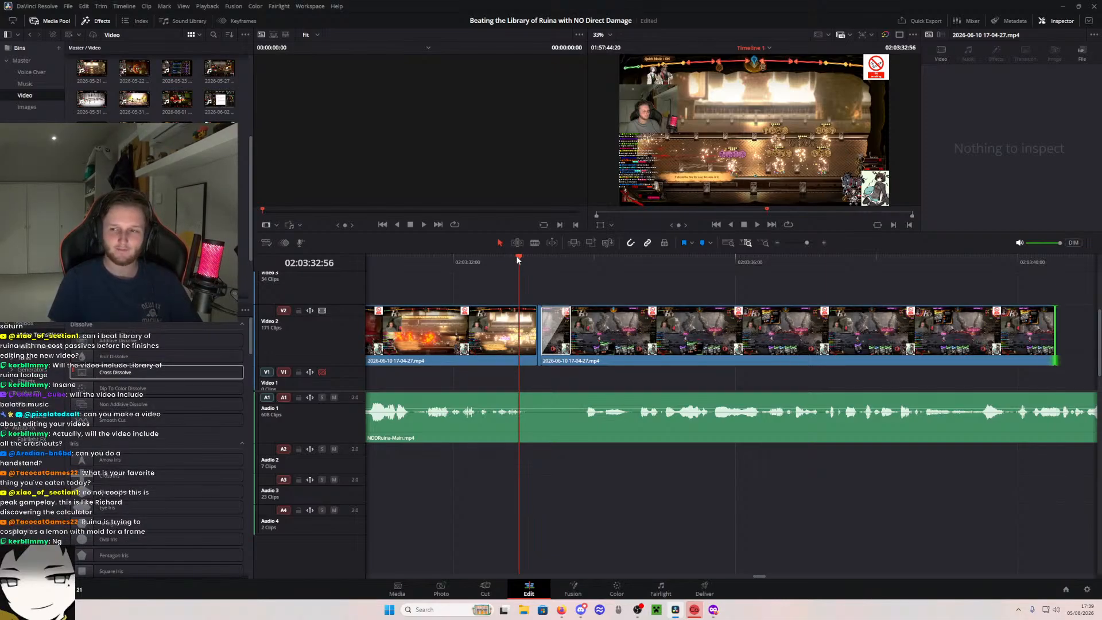
pyautogui.press('space')
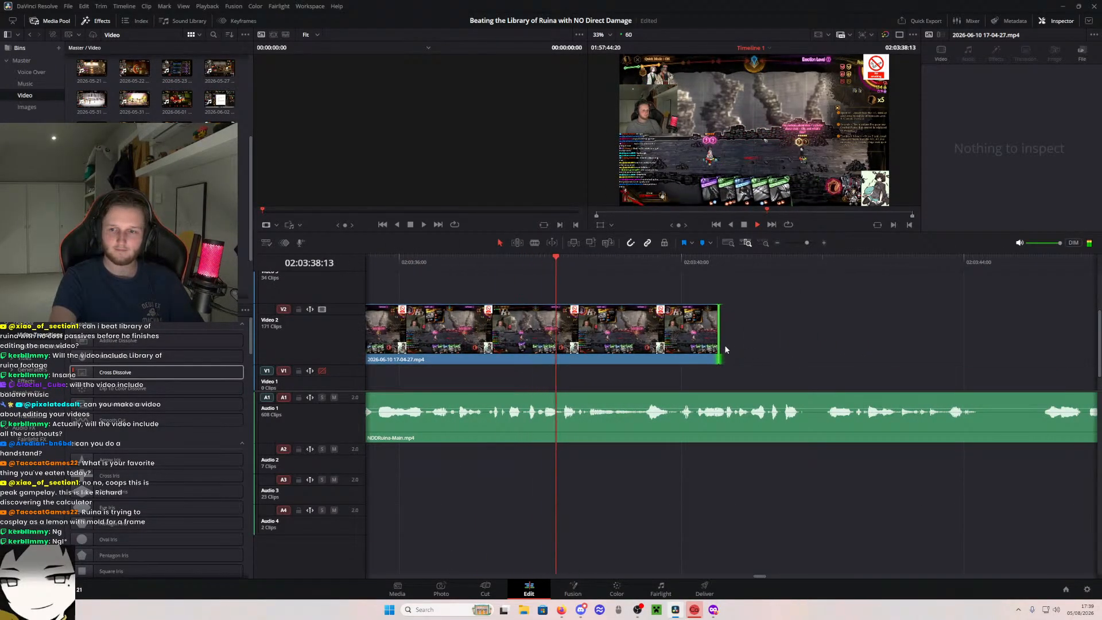
# - Keep extending the battle clip's end on Video 2 during playback, out to about 02:04:03
pyautogui.moveTo(719, 332); pyautogui.dragTo(1056, 332)
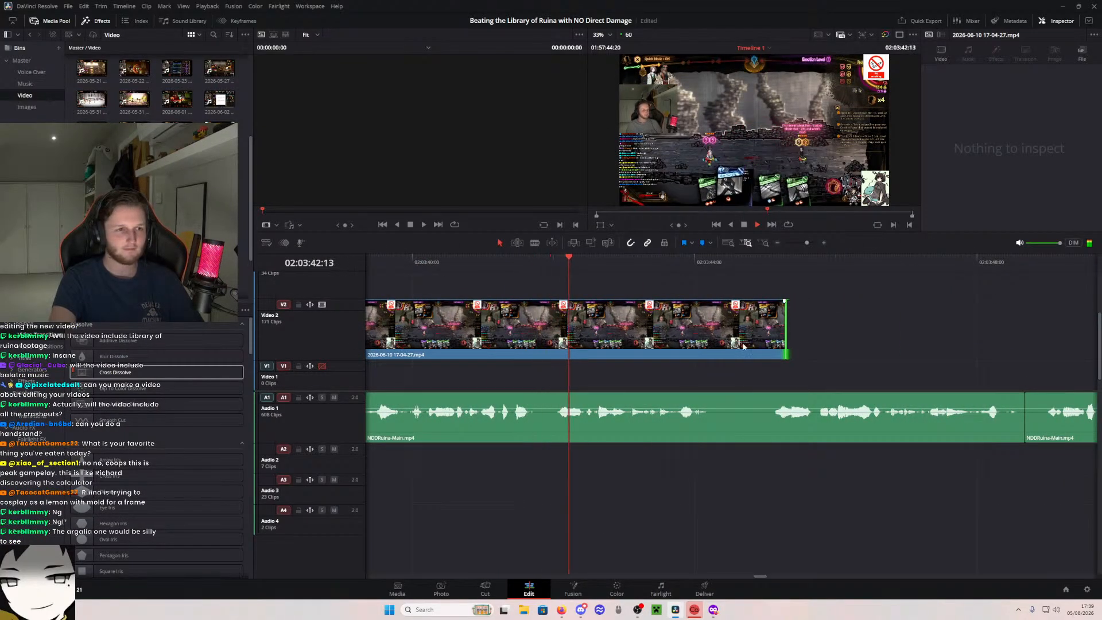
pyautogui.moveTo(785, 343); pyautogui.dragTo(1040, 316)
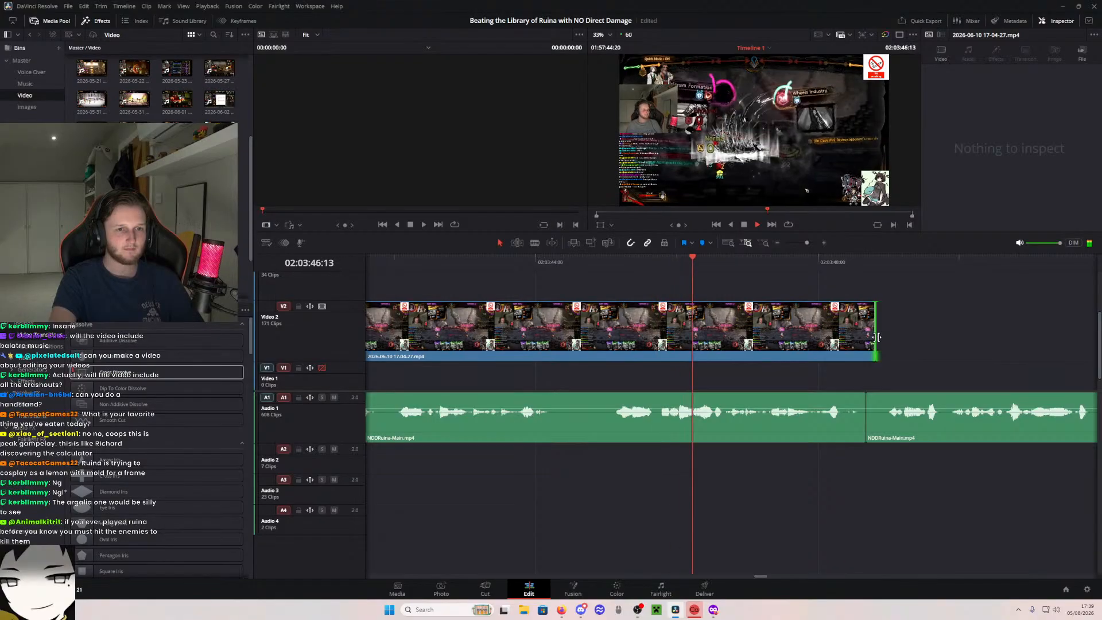
pyautogui.moveTo(876, 338); pyautogui.dragTo(1050, 315)
pyautogui.hscroll(5, 877, 284)
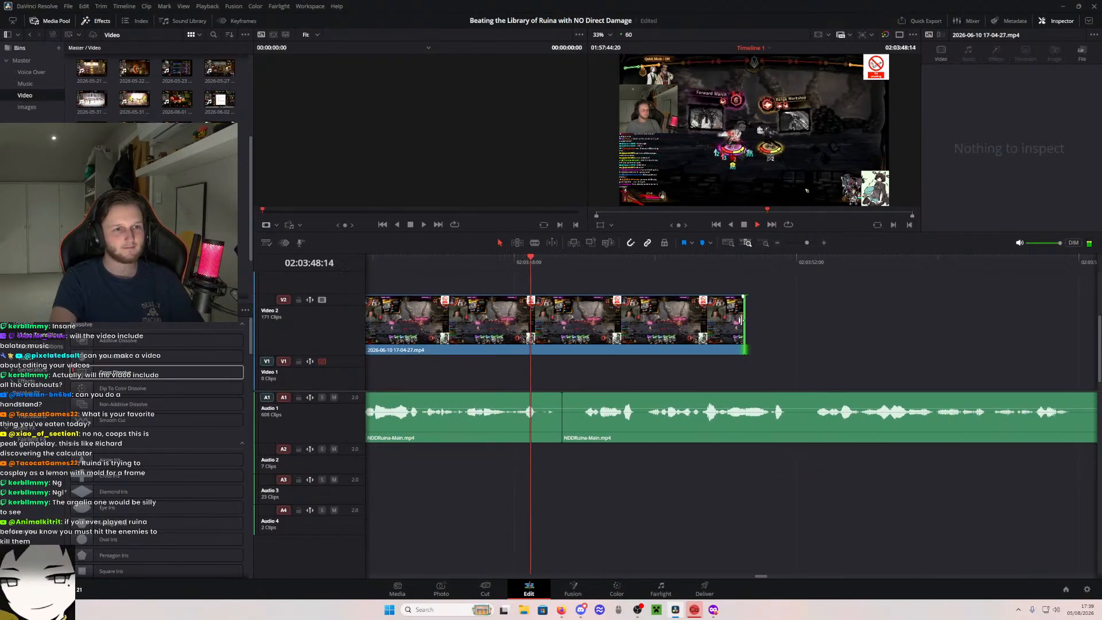
pyautogui.moveTo(744, 322); pyautogui.dragTo(1036, 319)
pyautogui.hscroll(5, 904, 288)
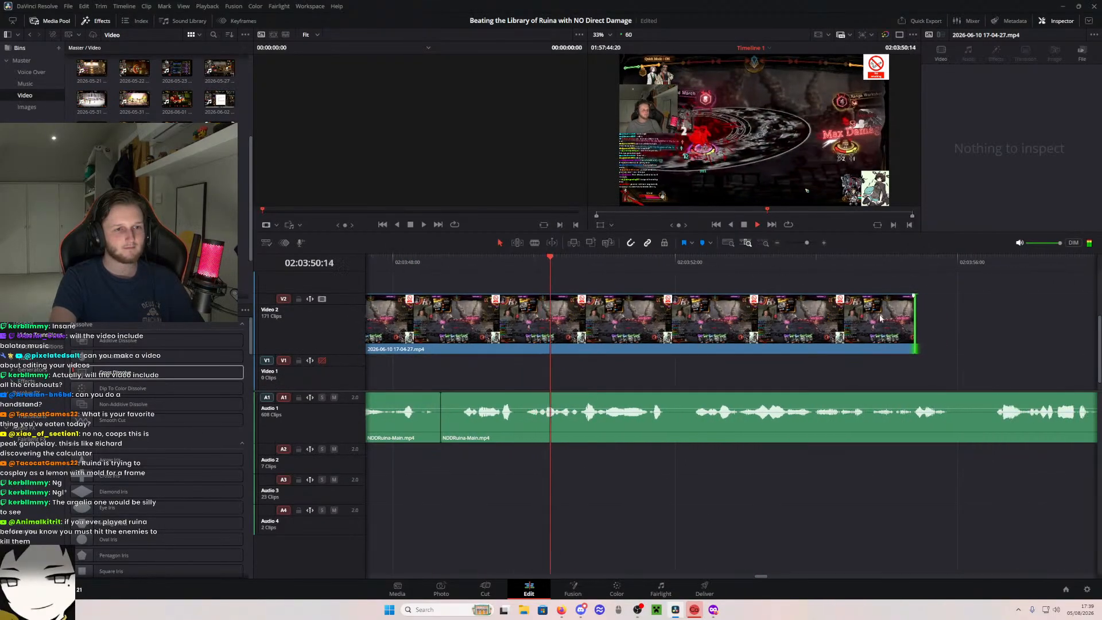
pyautogui.moveTo(757, 313); pyautogui.dragTo(1036, 315)
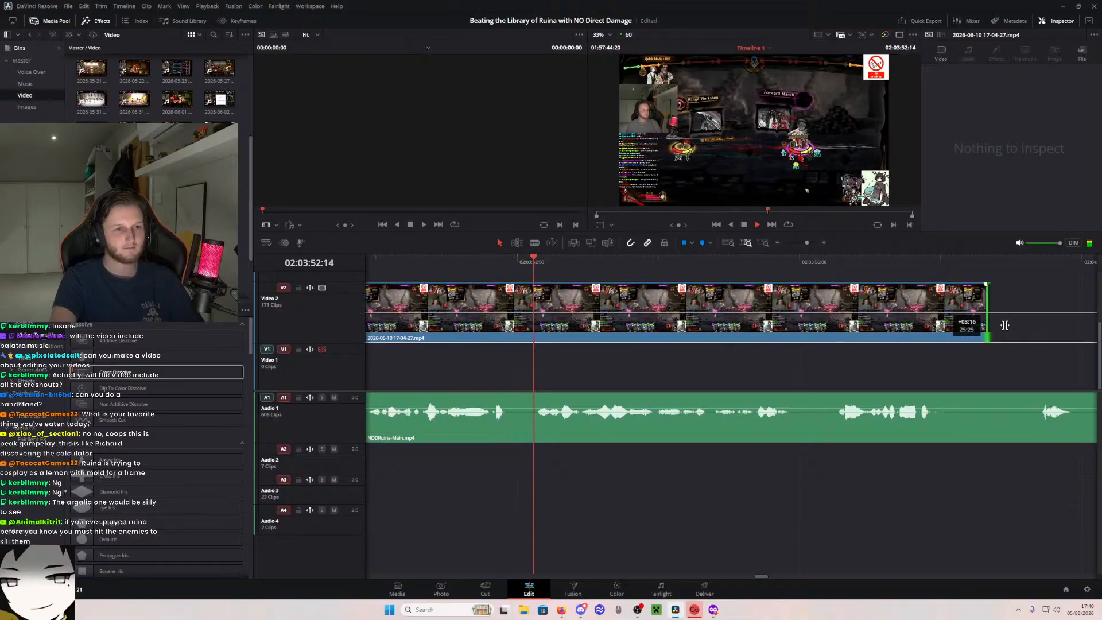
pyautogui.hscroll(3, 981, 418)
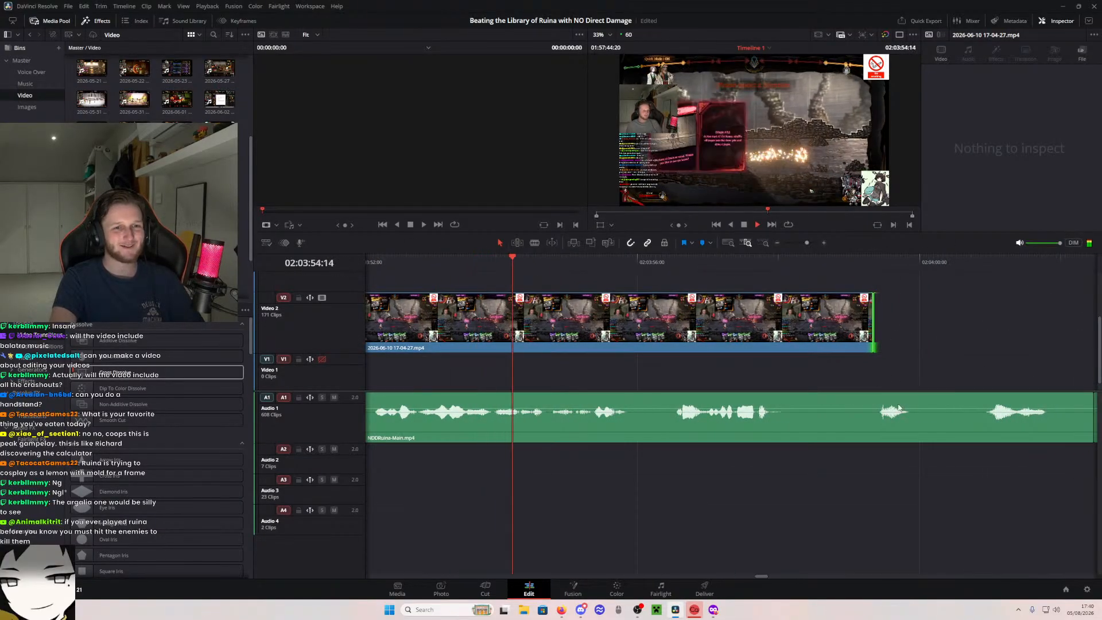
pyautogui.moveTo(874, 334); pyautogui.dragTo(1014, 351)
pyautogui.hscroll(3, 1015, 351)
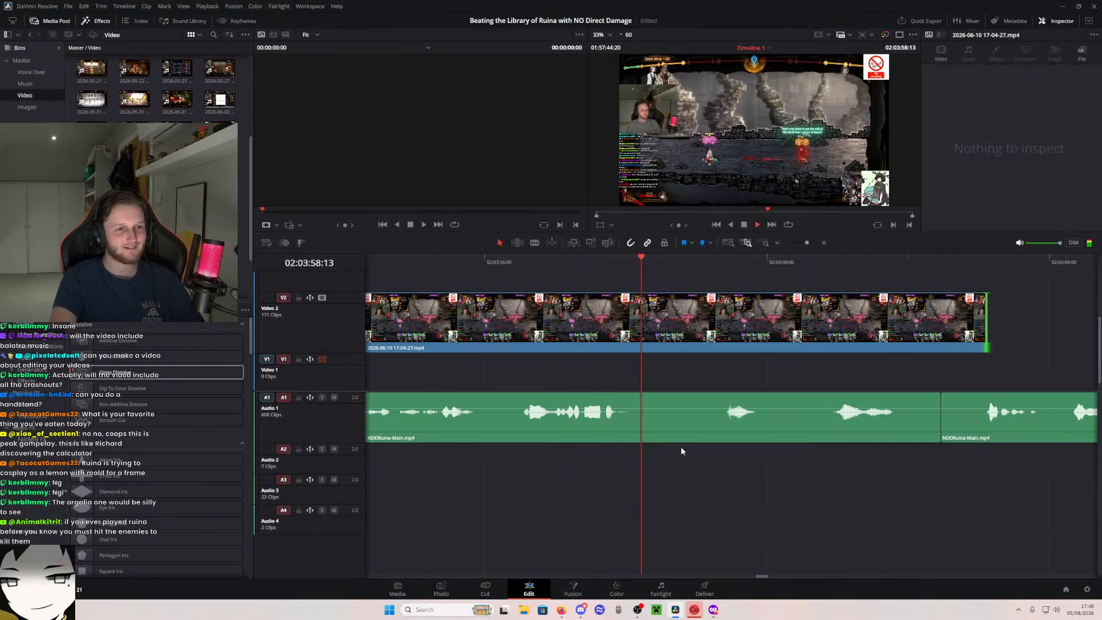
# - Stop playback and place the playhead at 02:03:58:05 within the extended battle clip
pyautogui.scroll(1, 704, 354)
pyautogui.scroll(1, 704, 352)
pyautogui.press('space')
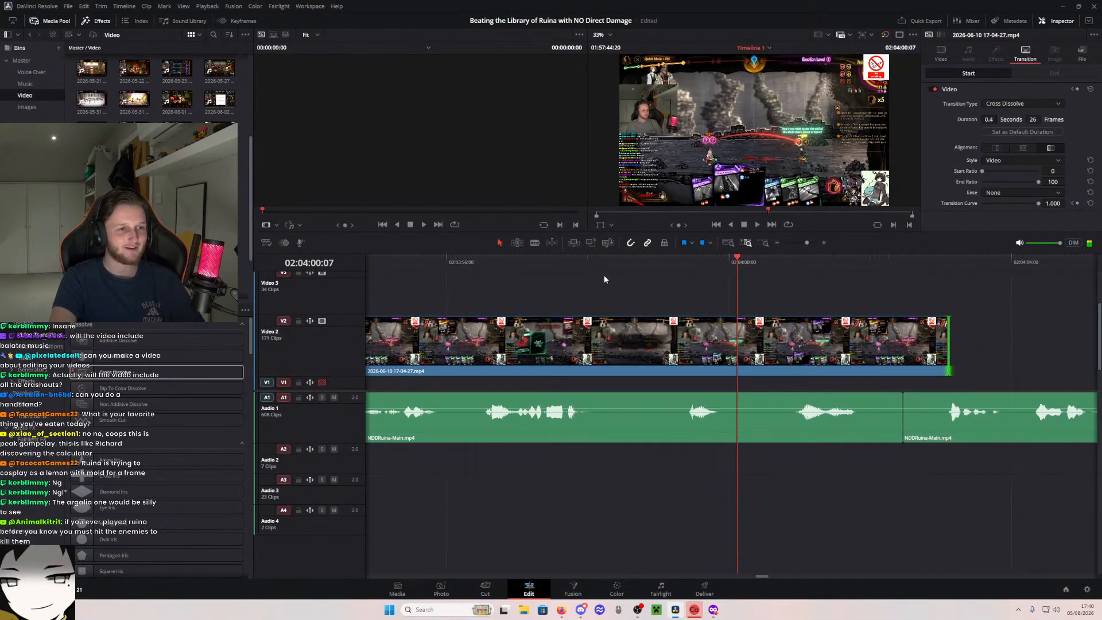
pyautogui.click(595, 270)
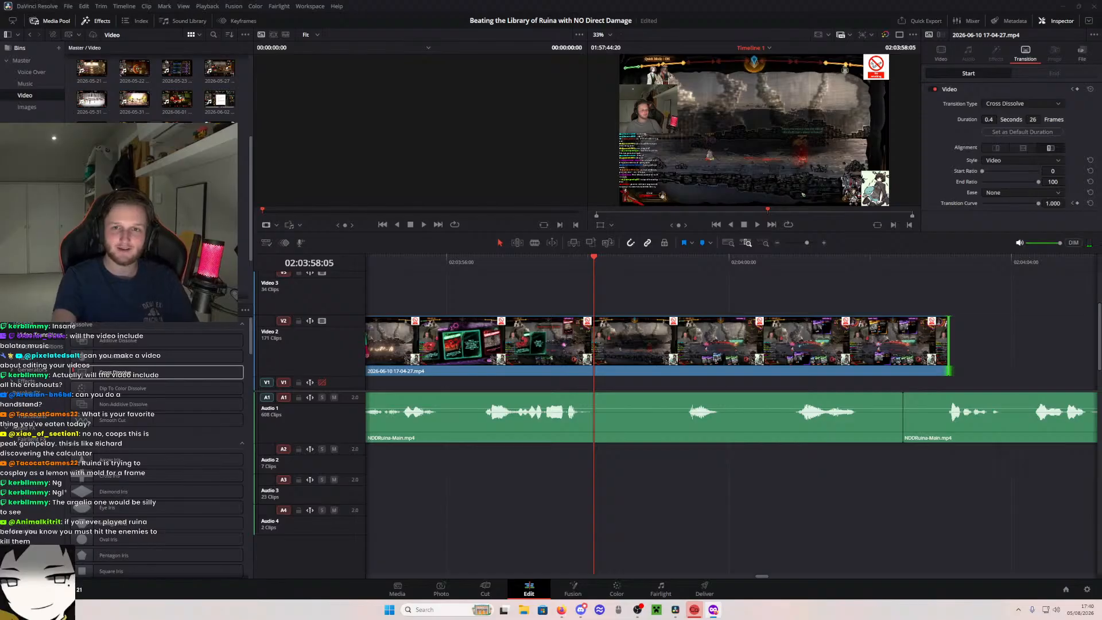
# - Switch to the Tiphereth Database in the browser, open its combat page cards and filter them by Obtainable availability
pyautogui.hotkey('alt', 'Tab')
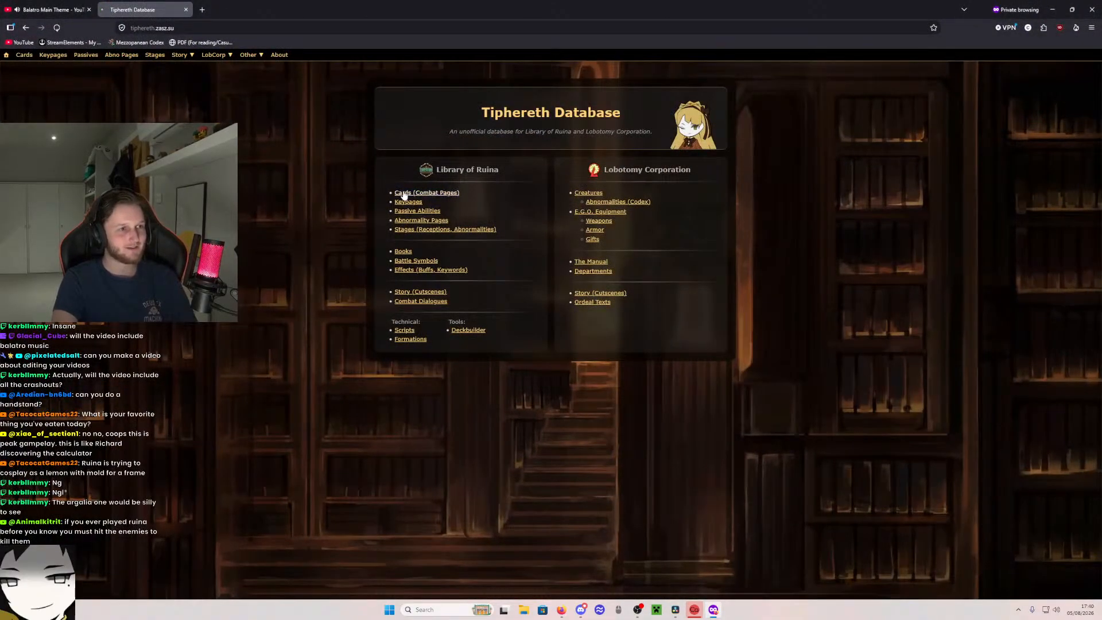
pyautogui.click(404, 193)
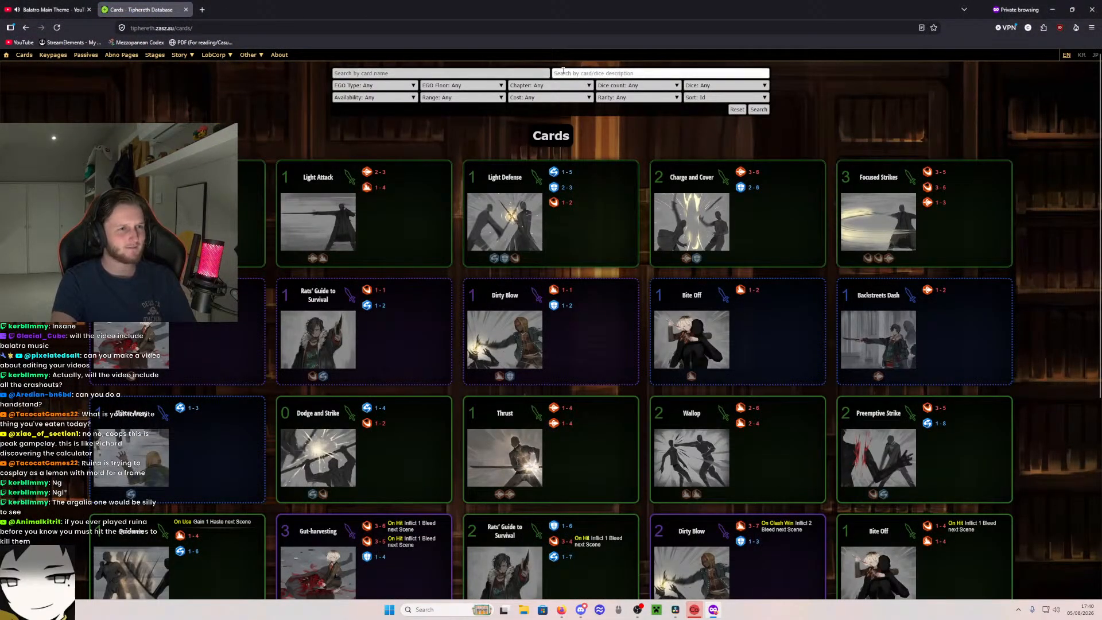
pyautogui.click(373, 98)
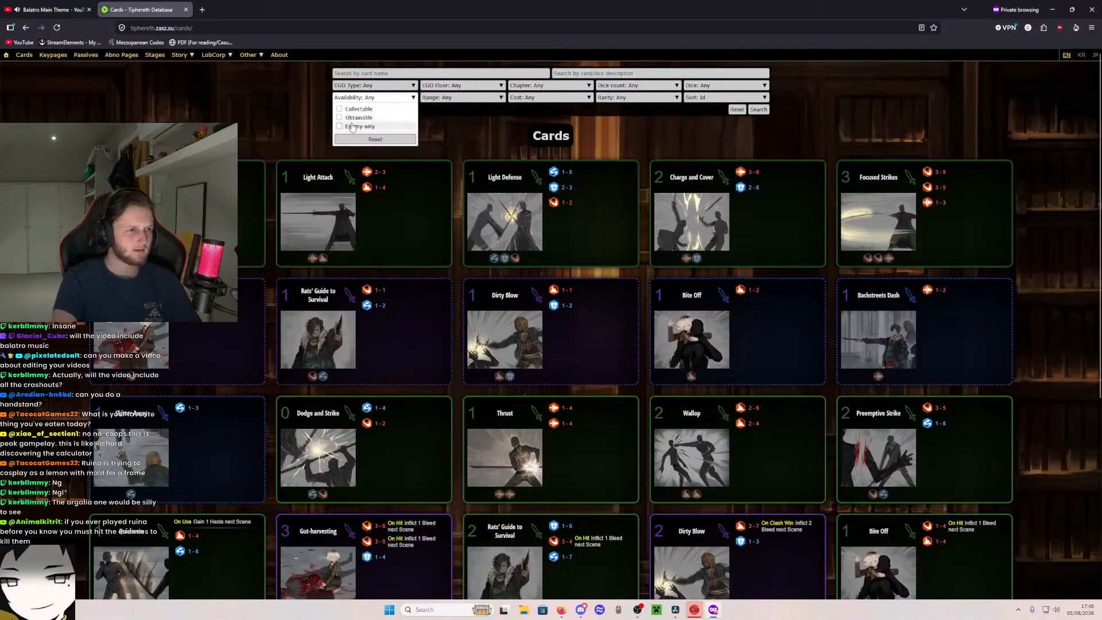
pyautogui.click(358, 118)
pyautogui.click(758, 109)
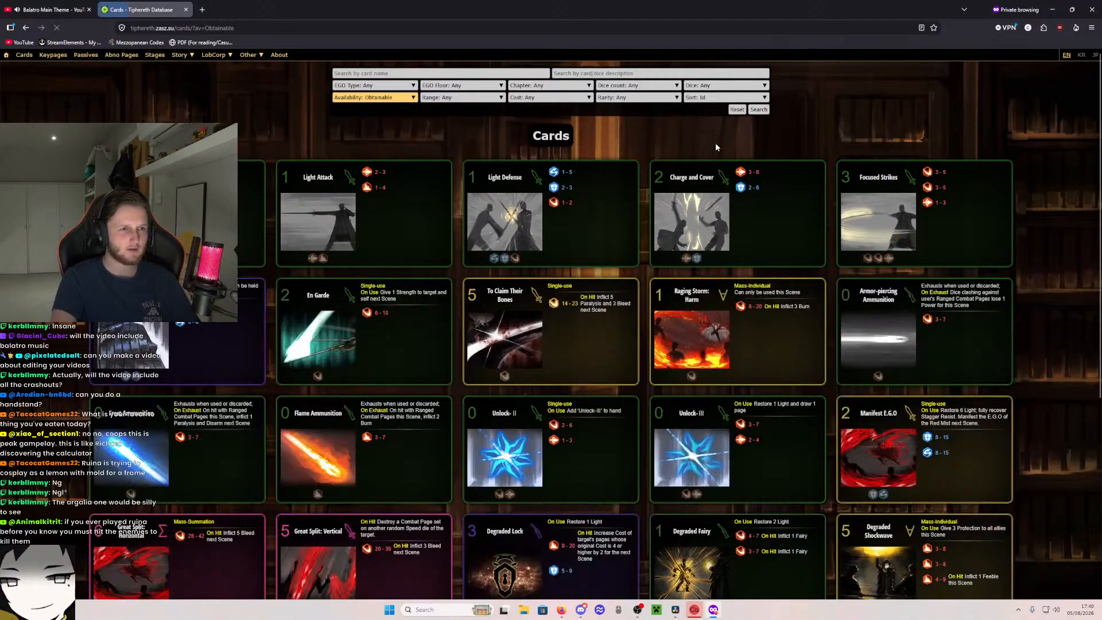
# - Go to page 2 of the obtainable cards and look through the workshop cards and Furioso
pyautogui.scroll(-2, 640, 176)
pyautogui.scroll(-3, 641, 176)
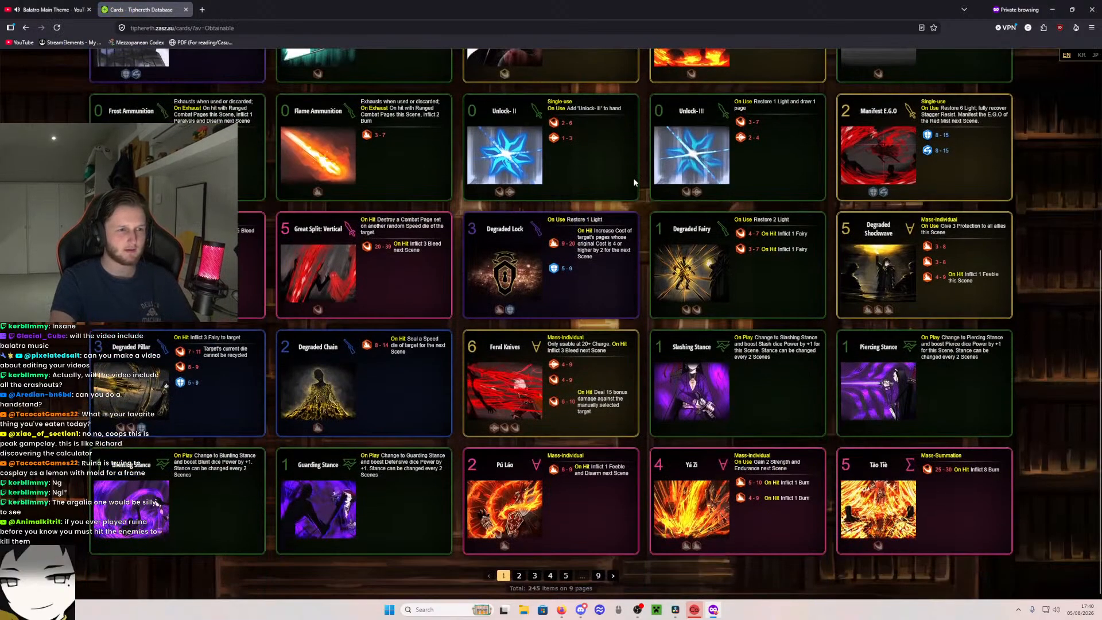
pyautogui.click(613, 576)
pyautogui.scroll(-4, 576, 498)
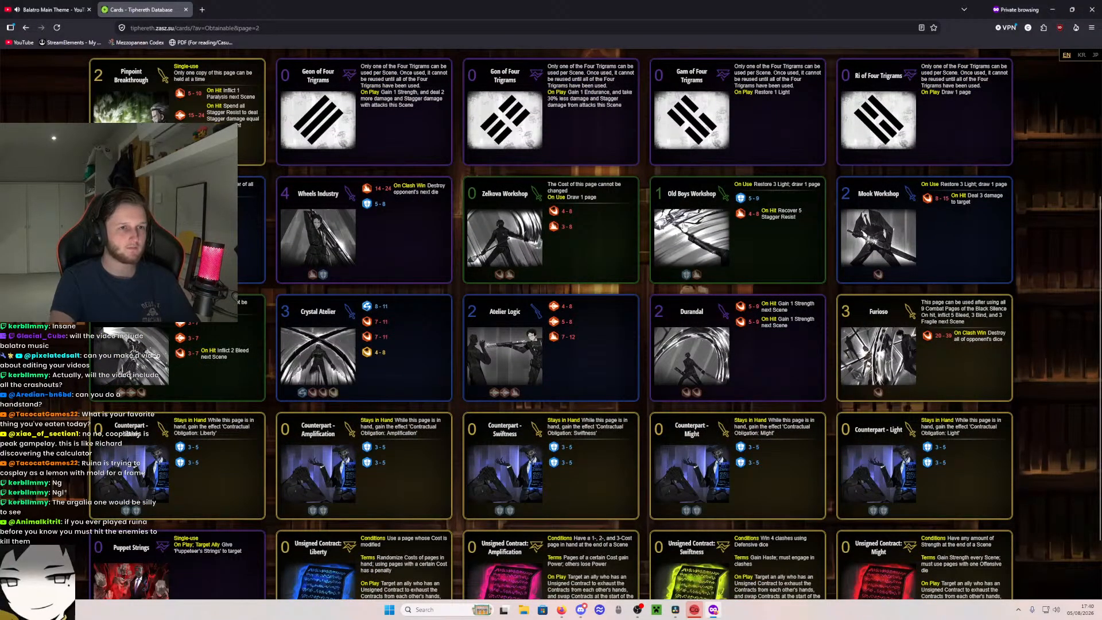
pyautogui.scroll(3, 576, 323)
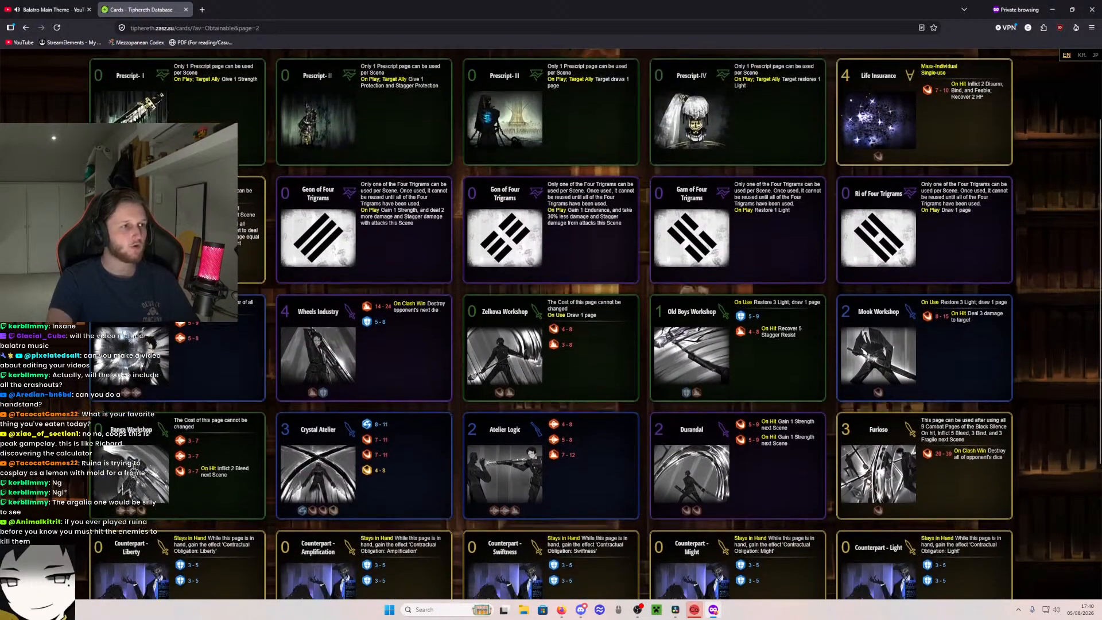
pyautogui.scroll(-2, 575, 324)
pyautogui.scroll(2, 551, 324)
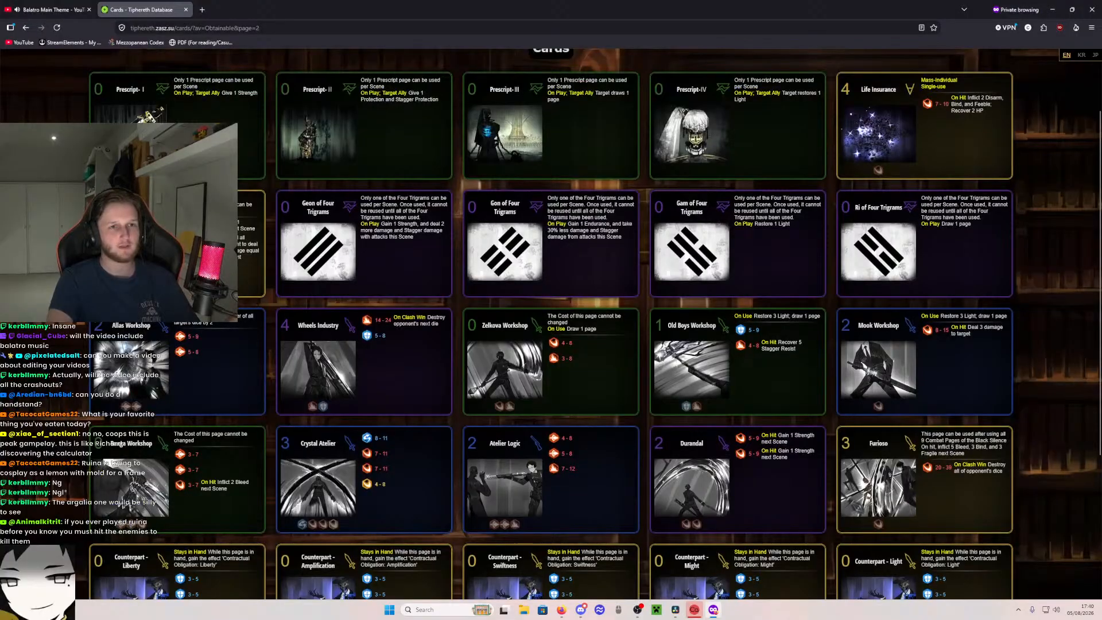
pyautogui.scroll(-3, 551, 324)
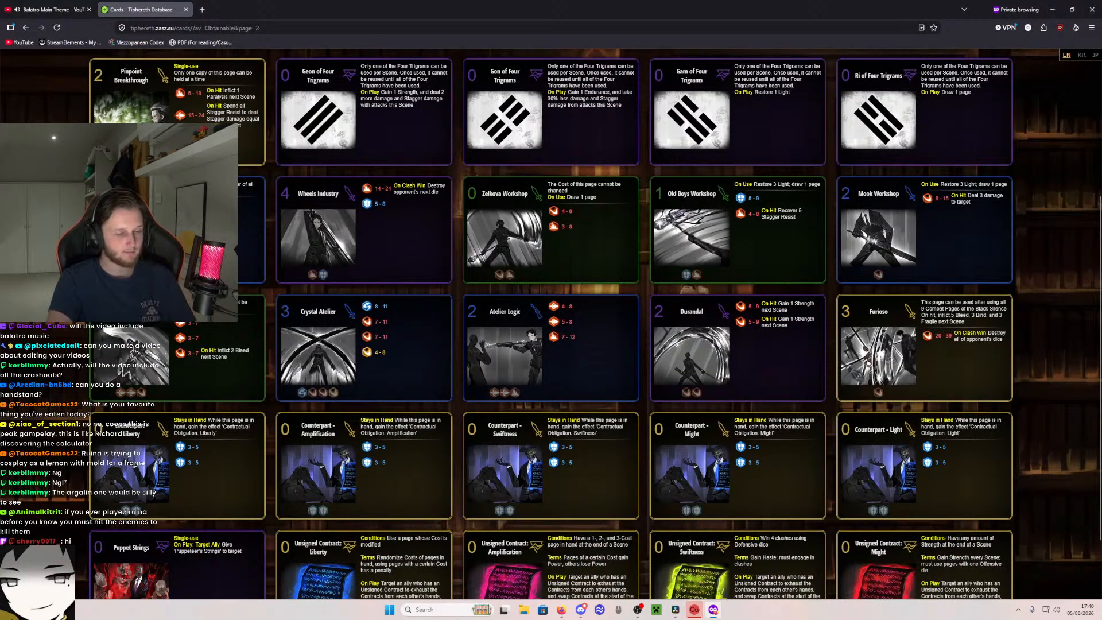
# - Capture a screenshot of just the Mook Workshop card and dismiss the capture notification
pyautogui.press('super+shift+s')
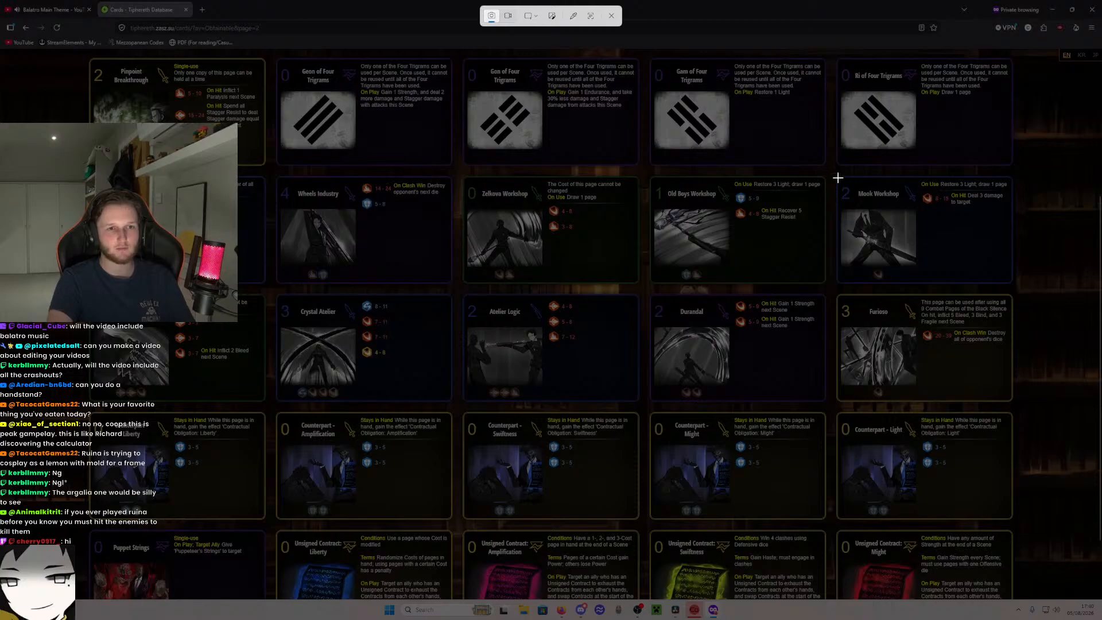
pyautogui.moveTo(835, 177); pyautogui.dragTo(1015, 284)
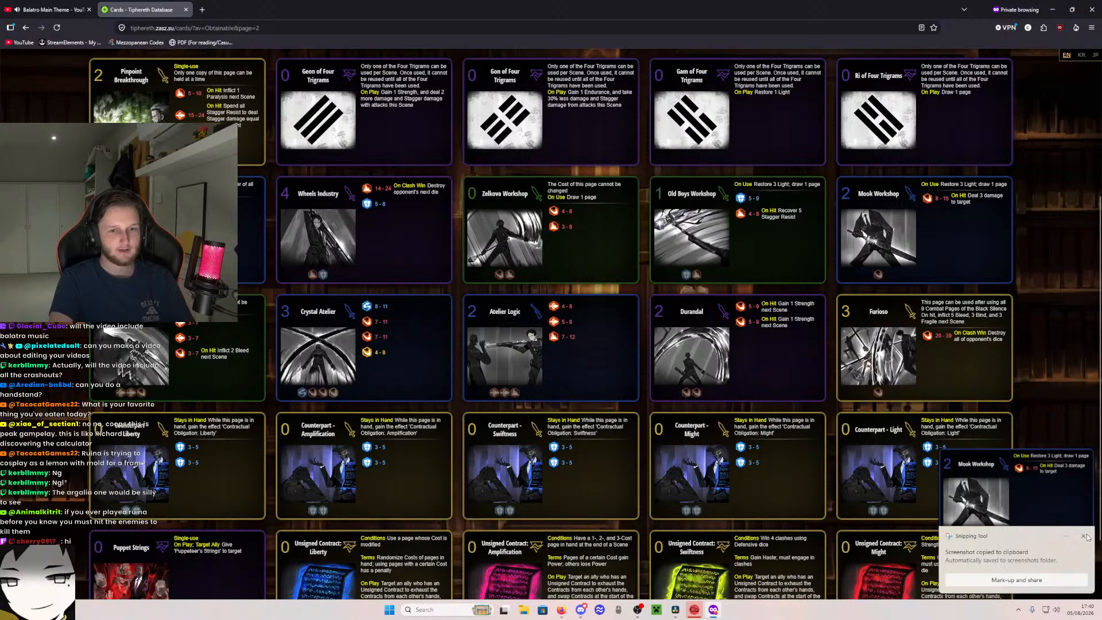
pyautogui.click(1085, 536)
# - Capture a screenshot of just the Ranga Workshop card and dismiss the capture notification
pyautogui.press('super+shift+s')
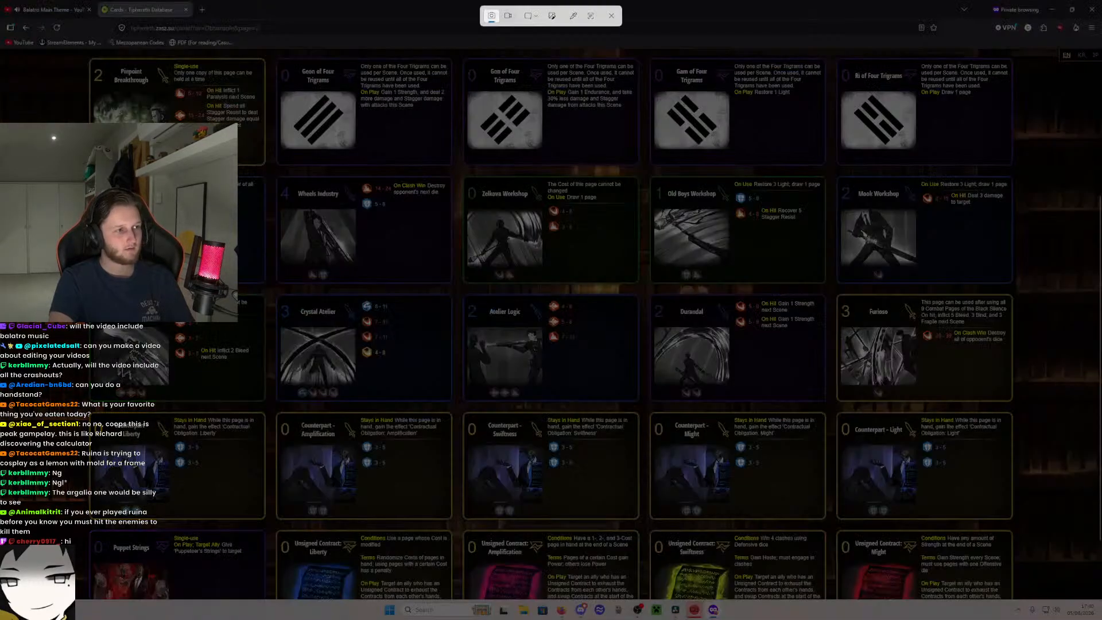
pyautogui.moveTo(88, 294); pyautogui.dragTo(268, 402)
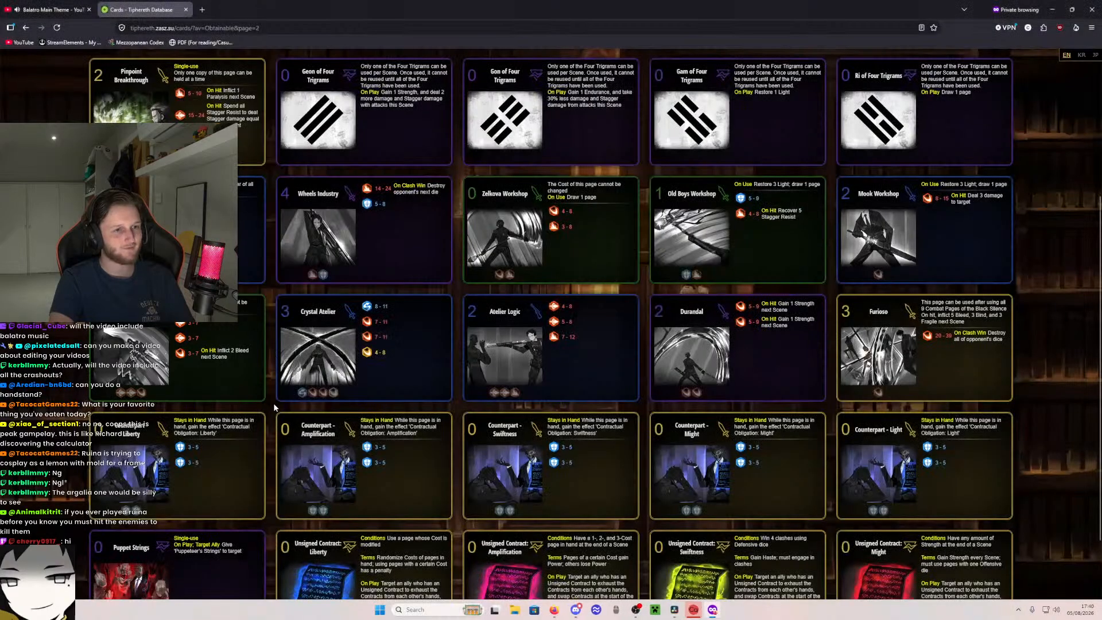
pyautogui.click(1083, 538)
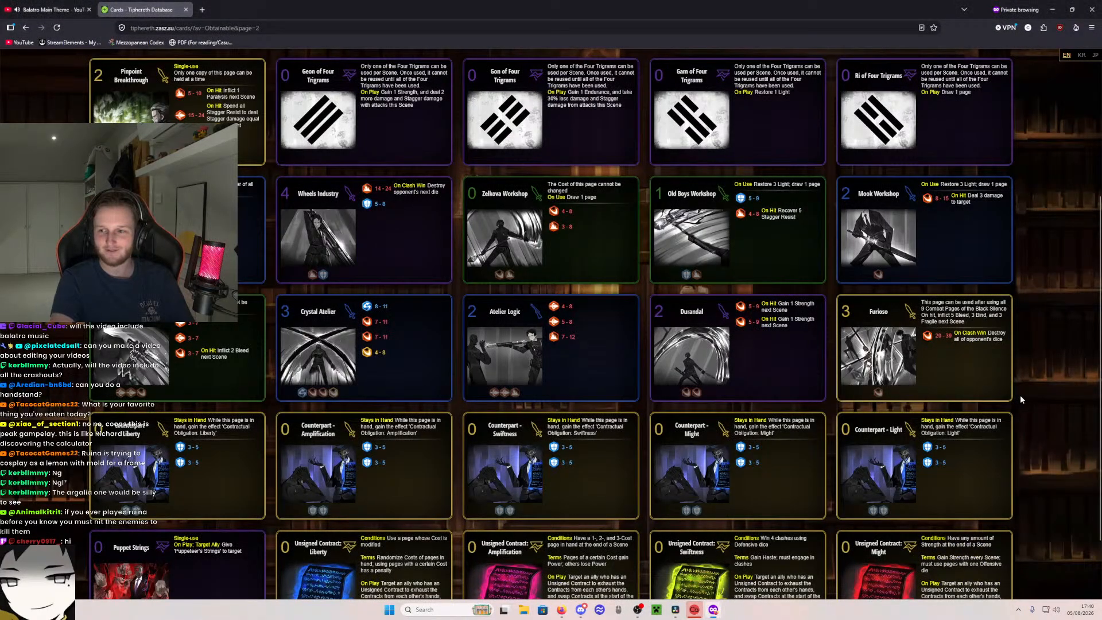
# - Capture a screenshot of just the Furioso card and dismiss the capture notification
pyautogui.press('super+shift+s')
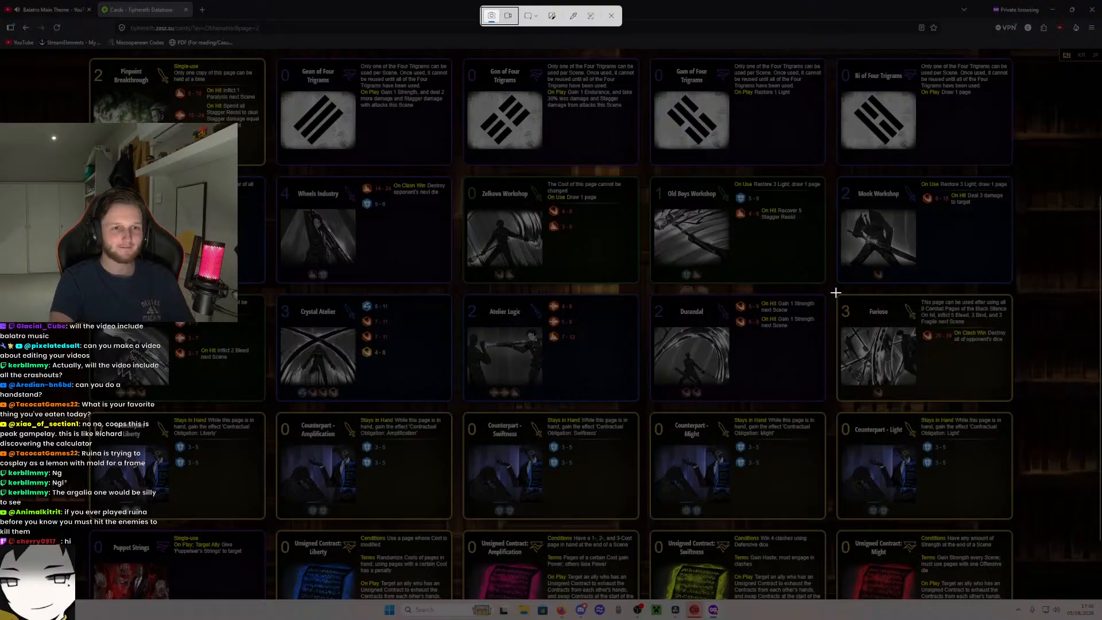
pyautogui.moveTo(835, 292); pyautogui.dragTo(1014, 404)
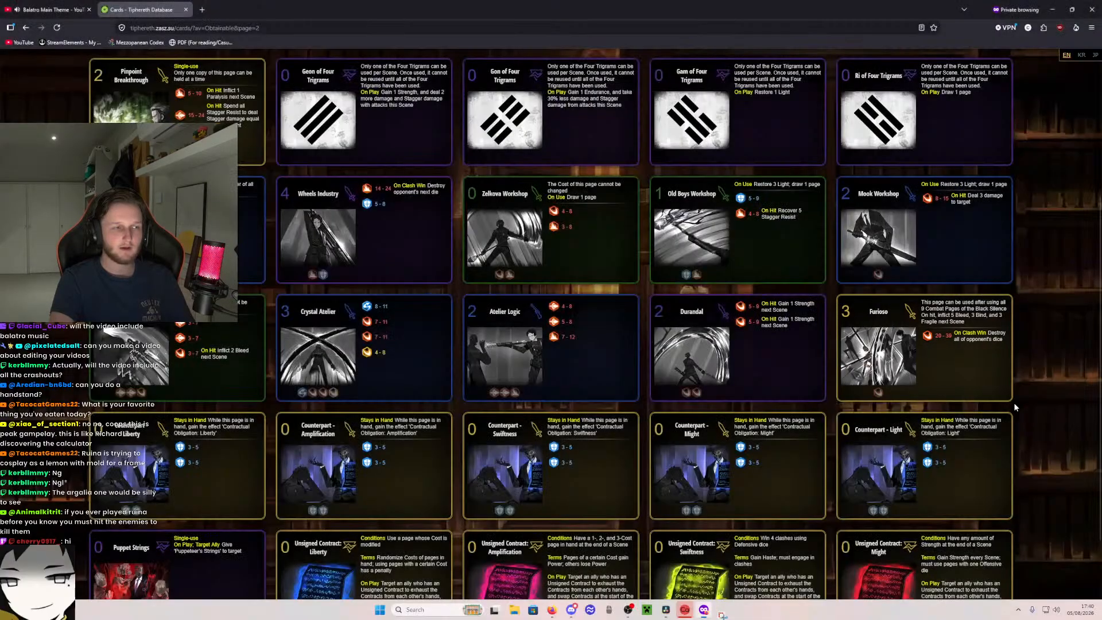
pyautogui.click(1083, 535)
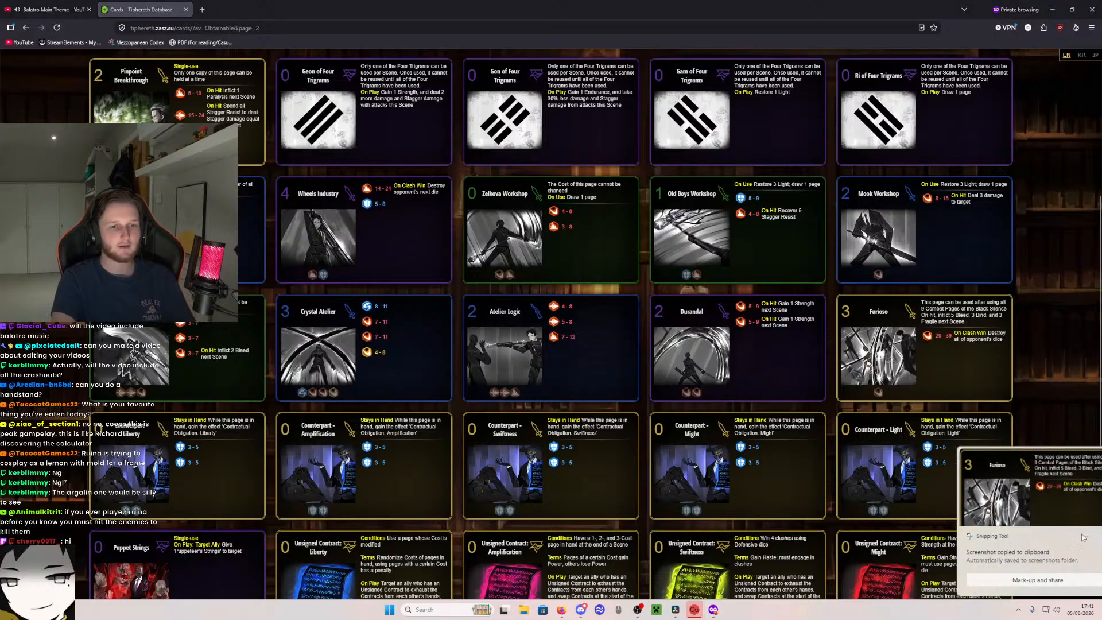
# - Switch to DaVinci Resolve and import the three newest card images from the Screenshots folder into the Images bin
pyautogui.moveTo(713, 5); pyautogui.dragTo(713, 0)
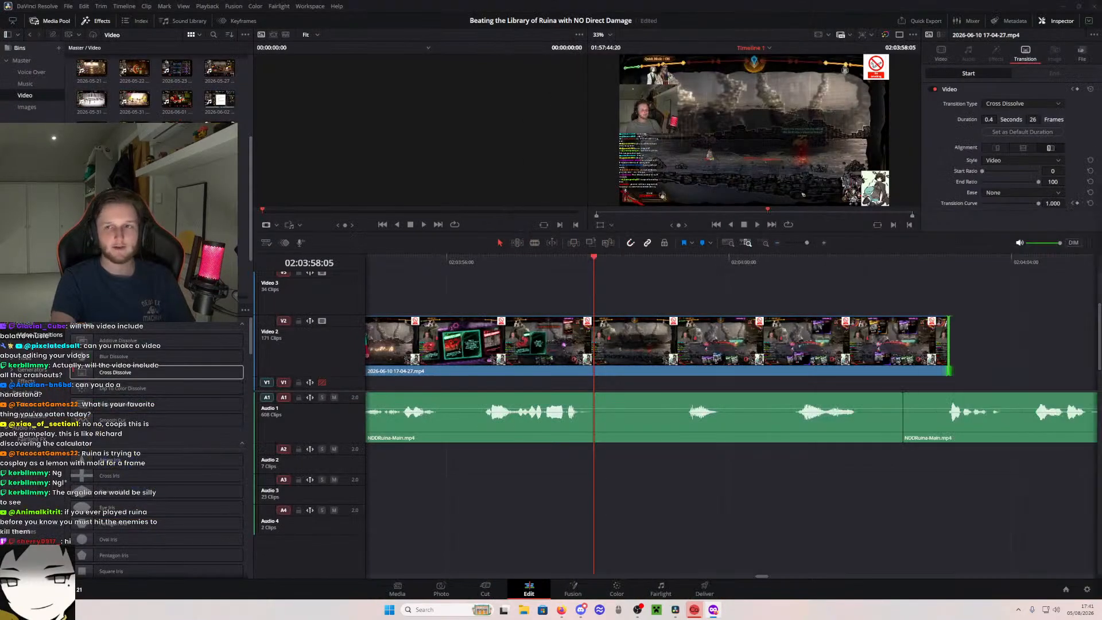
pyautogui.click(636, 549)
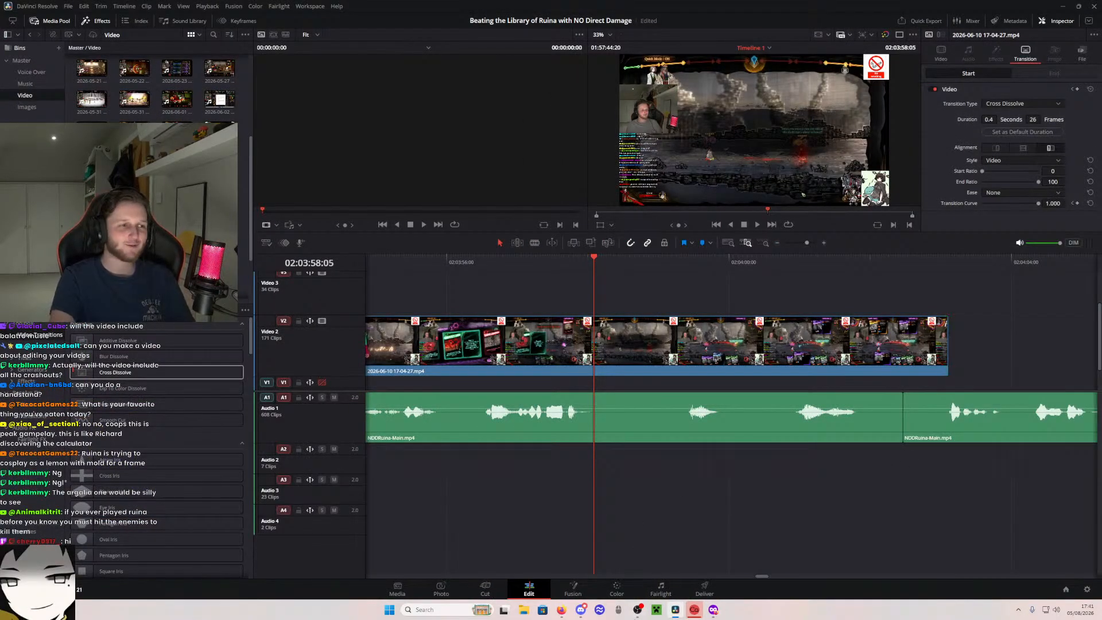
pyautogui.scroll(-2, 158, 190)
pyautogui.click(27, 106)
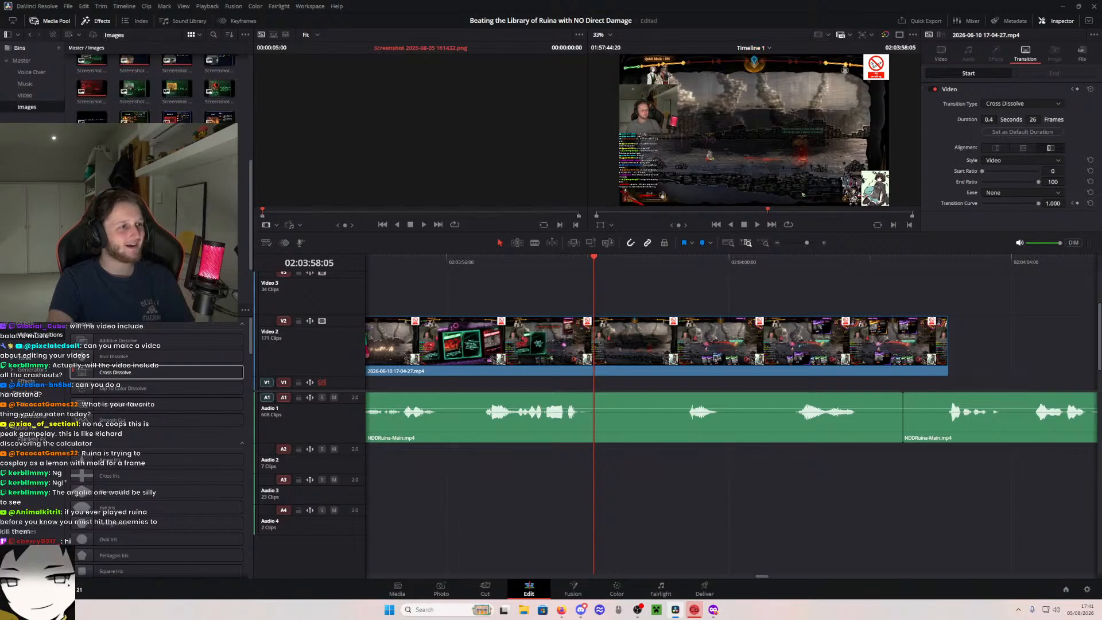
pyautogui.rightClick(196, 285)
pyautogui.click(223, 398)
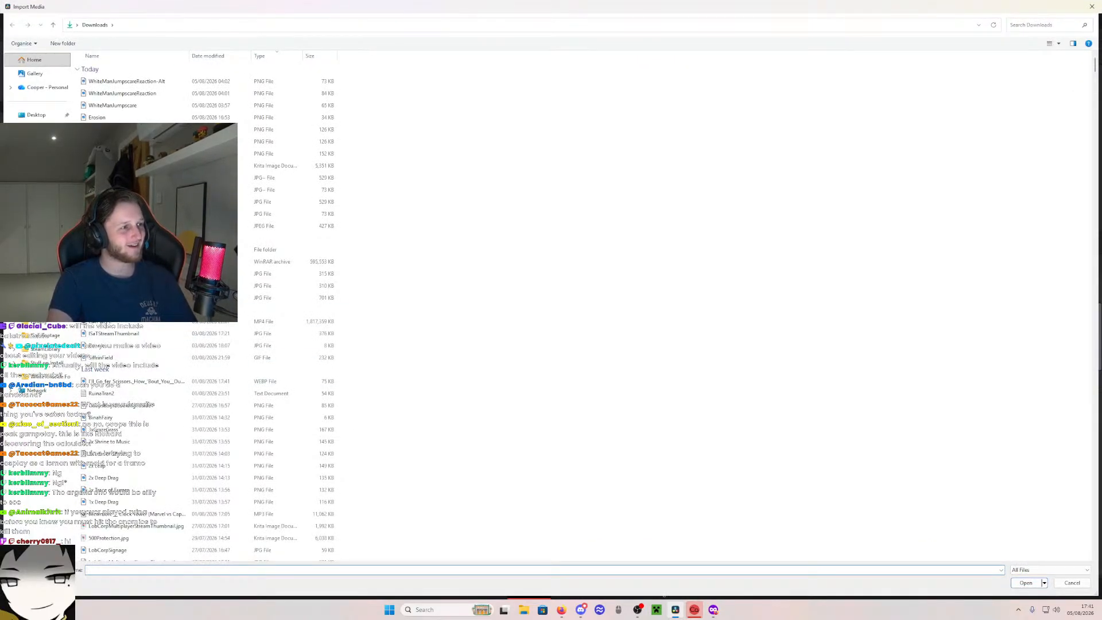
pyautogui.click(40, 198)
pyautogui.scroll(-6, 466, 199)
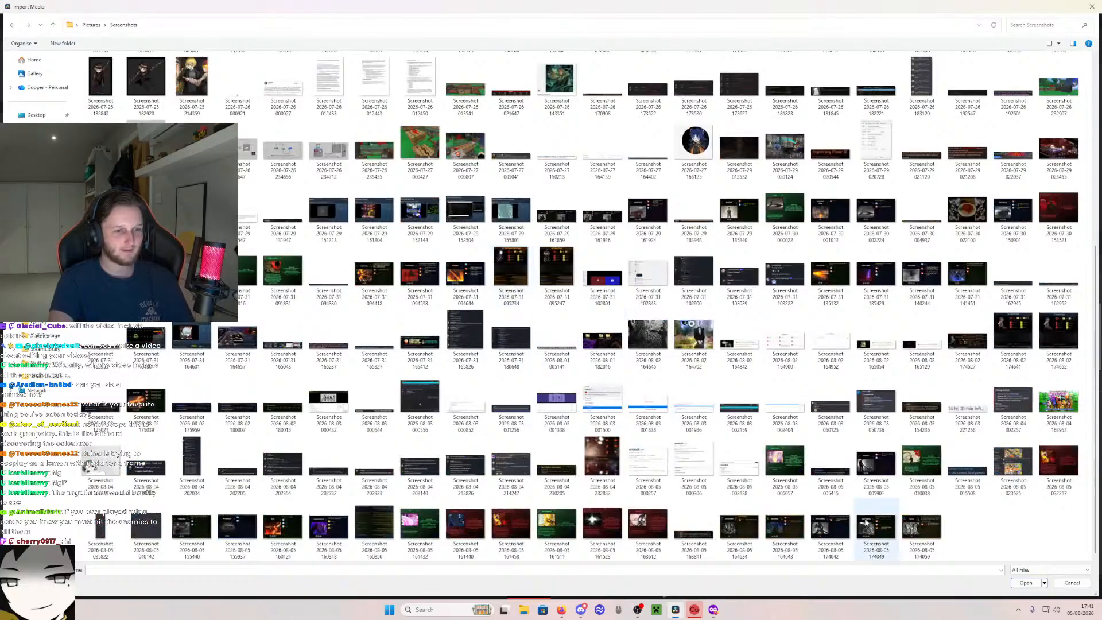
pyautogui.moveTo(995, 541); pyautogui.dragTo(809, 500)
pyautogui.click(1026, 583)
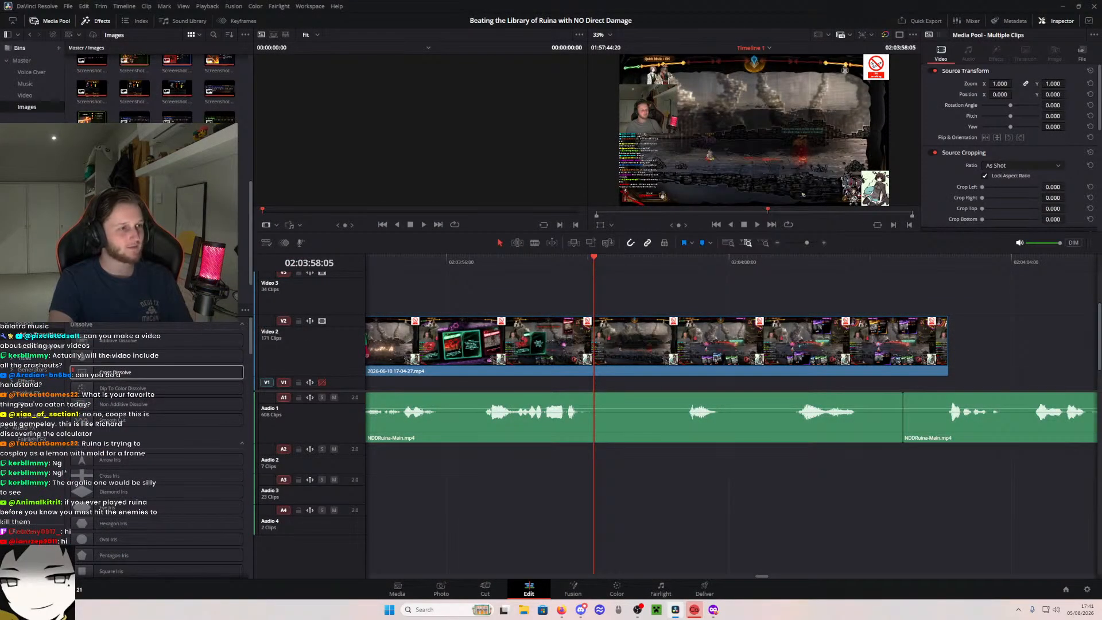
pyautogui.click(189, 276)
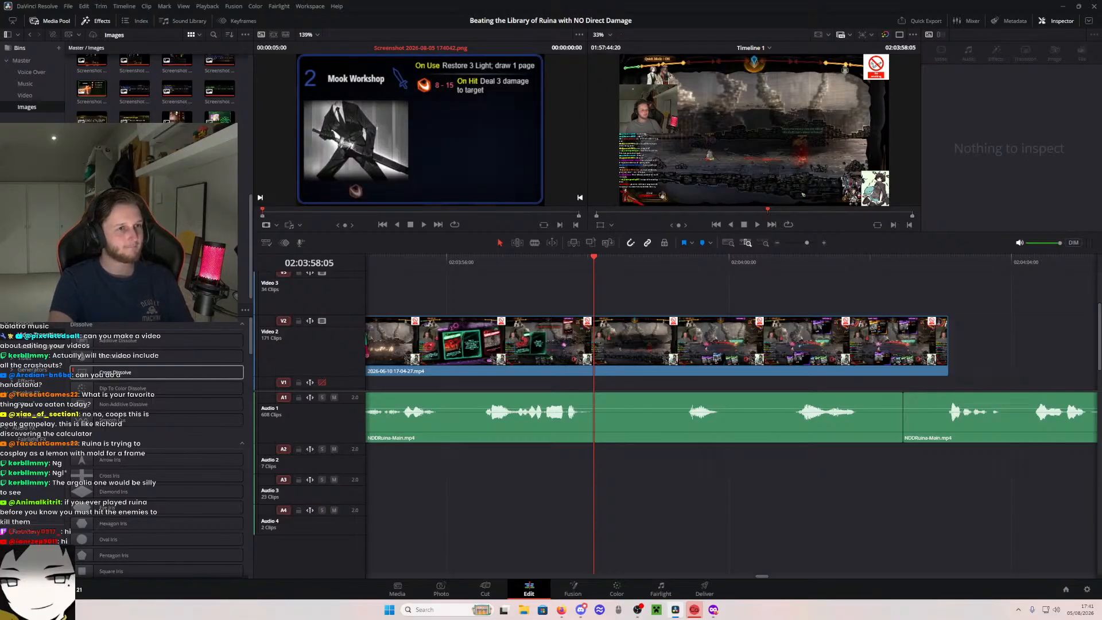
pyautogui.moveTo(177, 261); pyautogui.dragTo(590, 291)
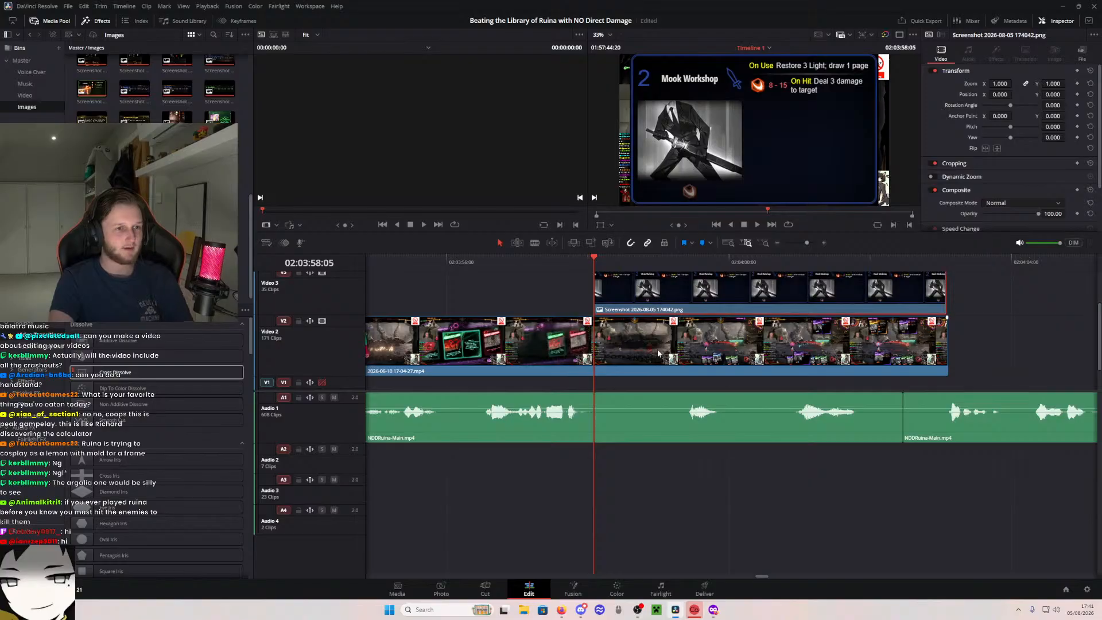
pyautogui.hotkey('ctrl', 'z')
pyautogui.scroll(1, 528, 328)
pyautogui.scroll(-1, 557, 326)
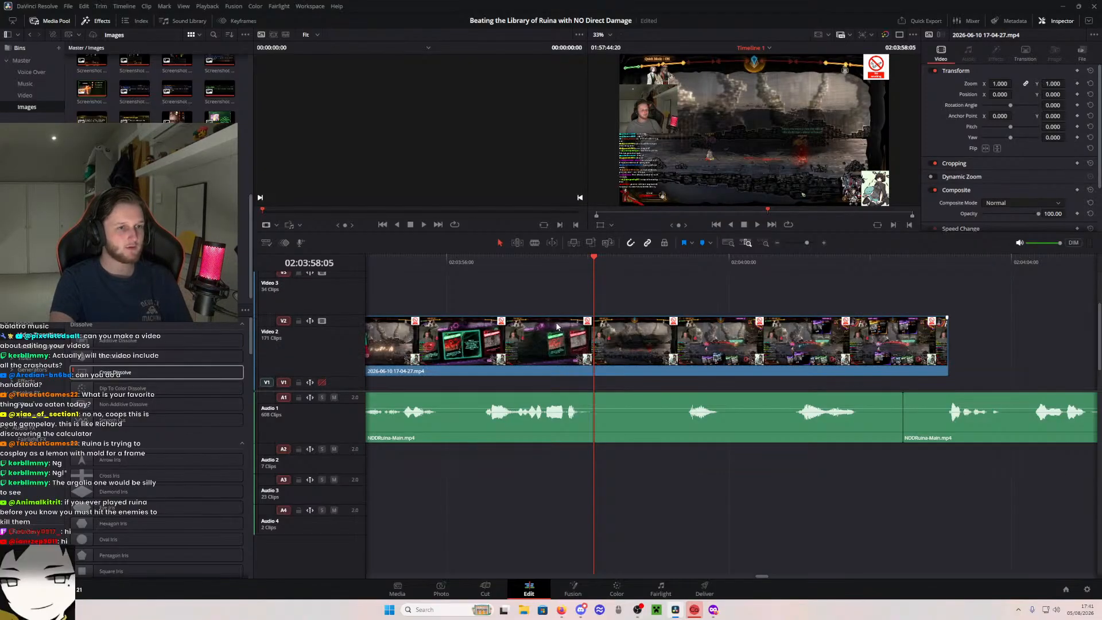
pyautogui.hotkey('ctrl', 'shift', 'z')
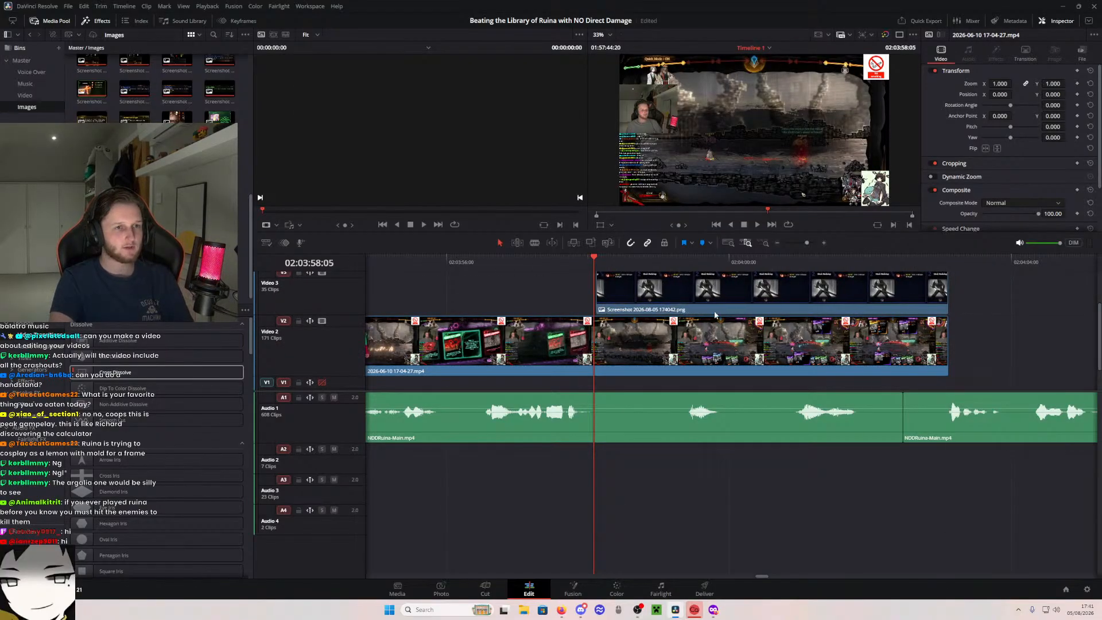
pyautogui.scroll(1, 698, 332)
pyautogui.click(698, 332)
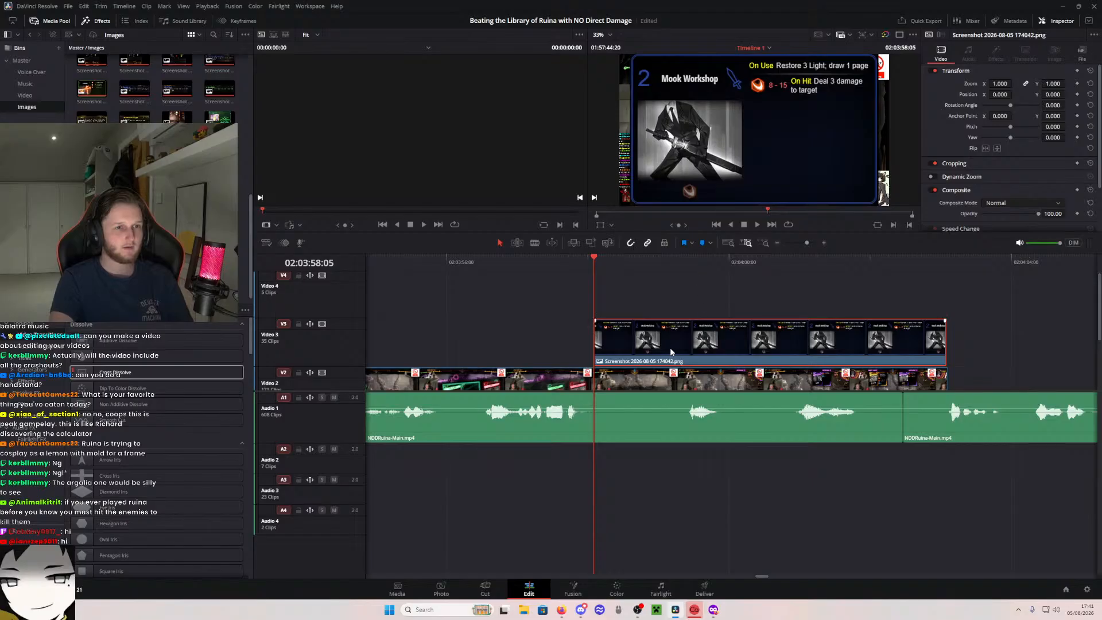
pyautogui.press('Delete')
# - Split the Video 2 gameplay clip at 02:03:57:55 and open its second part in Fusion
pyautogui.scroll(-1, 593, 381)
pyautogui.press('b')
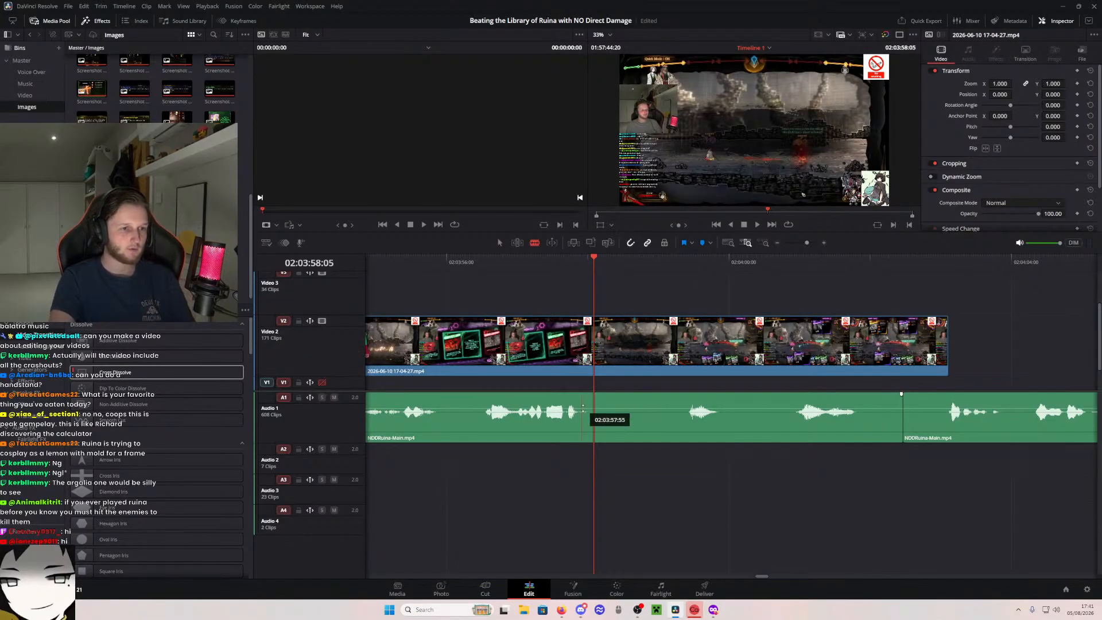
pyautogui.click(583, 345)
pyautogui.press('a')
pyautogui.rightClick(692, 339)
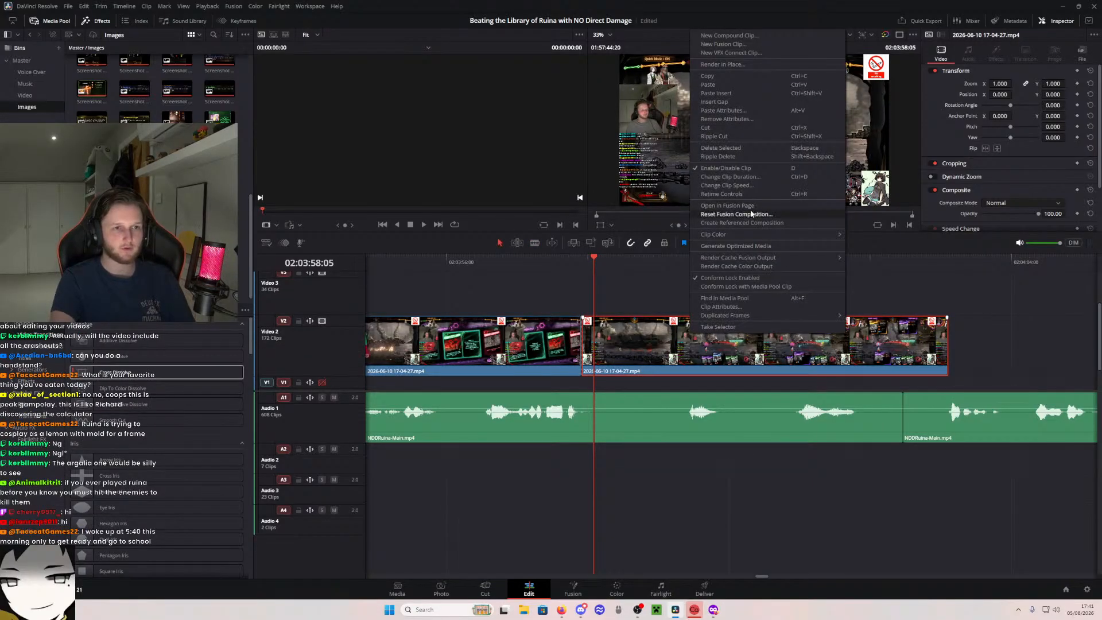
pyautogui.press('Escape')
pyautogui.hotkey('shift', '5')
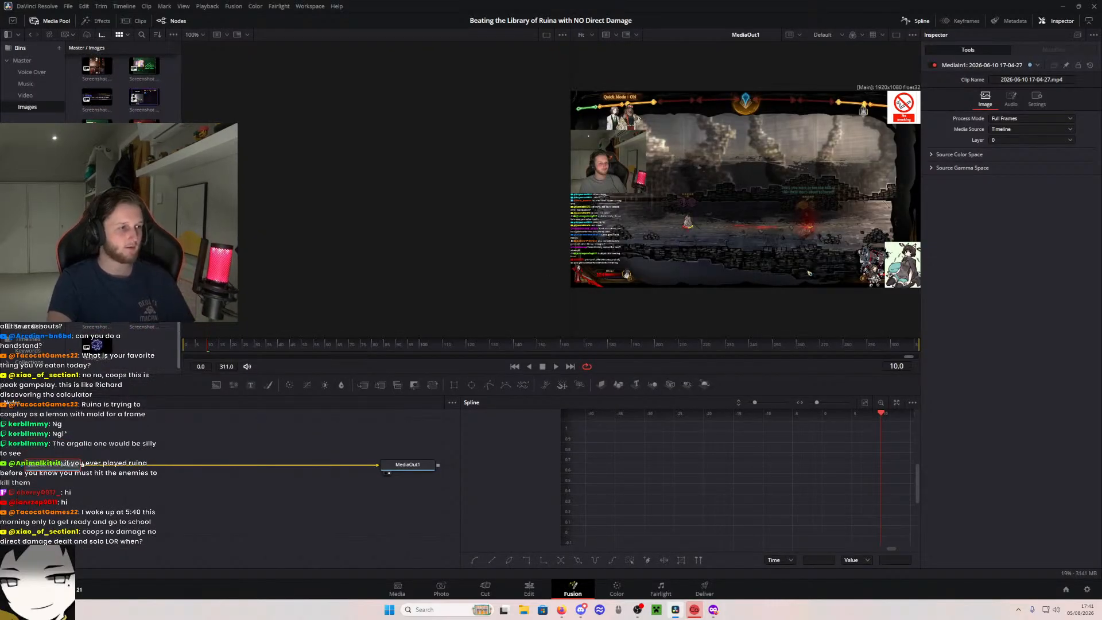
# - Merge the Mook Workshop card over the gameplay footage at size 2 and place it in the frame's upper-left area
pyautogui.moveTo(117, 430); pyautogui.dragTo(143, 464)
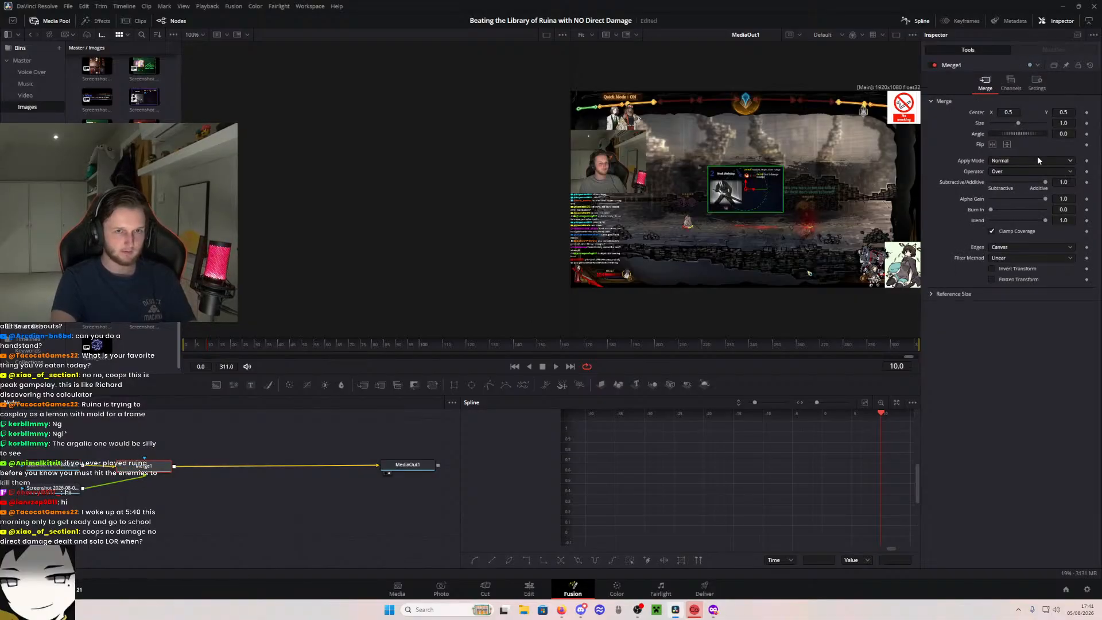
pyautogui.click(1065, 124)
pyautogui.write('2')
pyautogui.press('Tab')
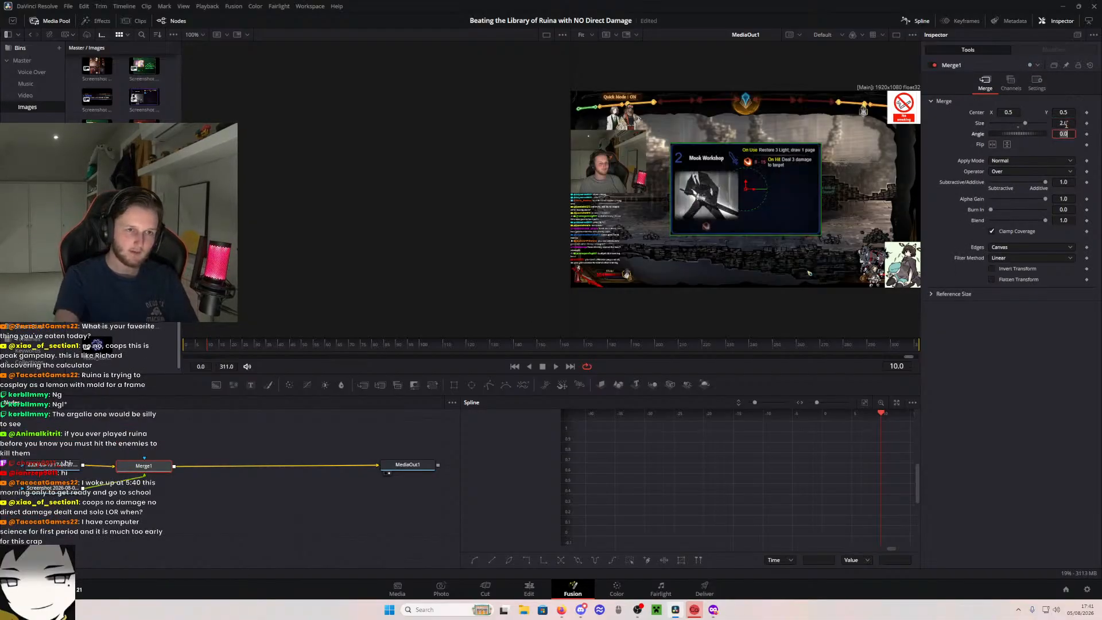
pyautogui.moveTo(749, 197); pyautogui.dragTo(656, 148)
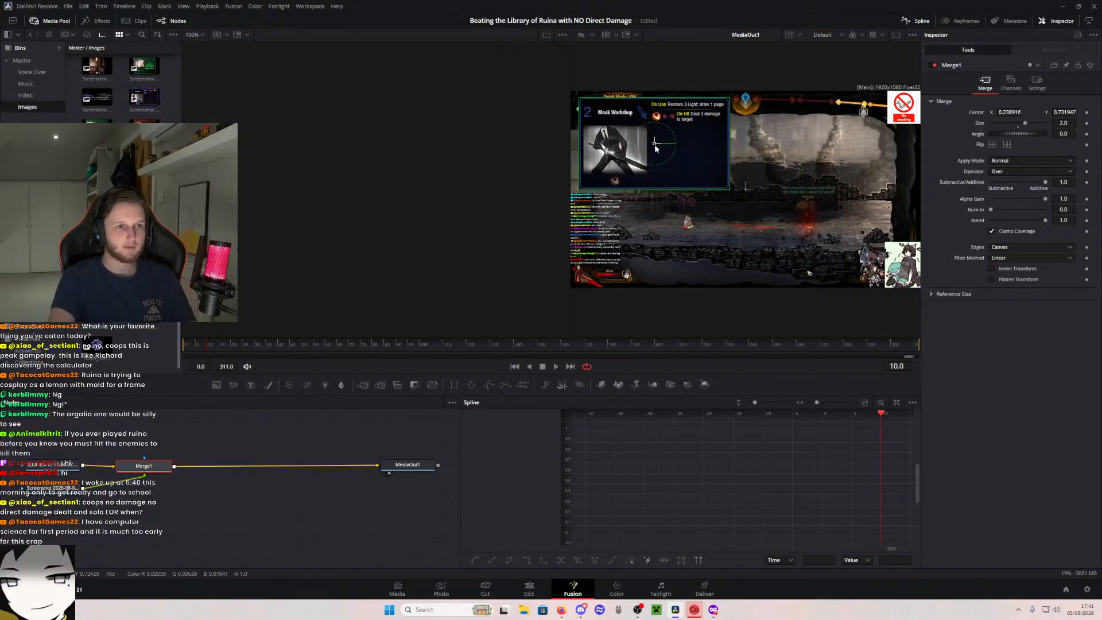
# - Merge the Ranga Workshop card after the first merge at size 2 and place it in the frame's upper-right area
pyautogui.moveTo(100, 325); pyautogui.dragTo(213, 466)
pyautogui.moveTo(78, 516); pyautogui.dragTo(249, 500)
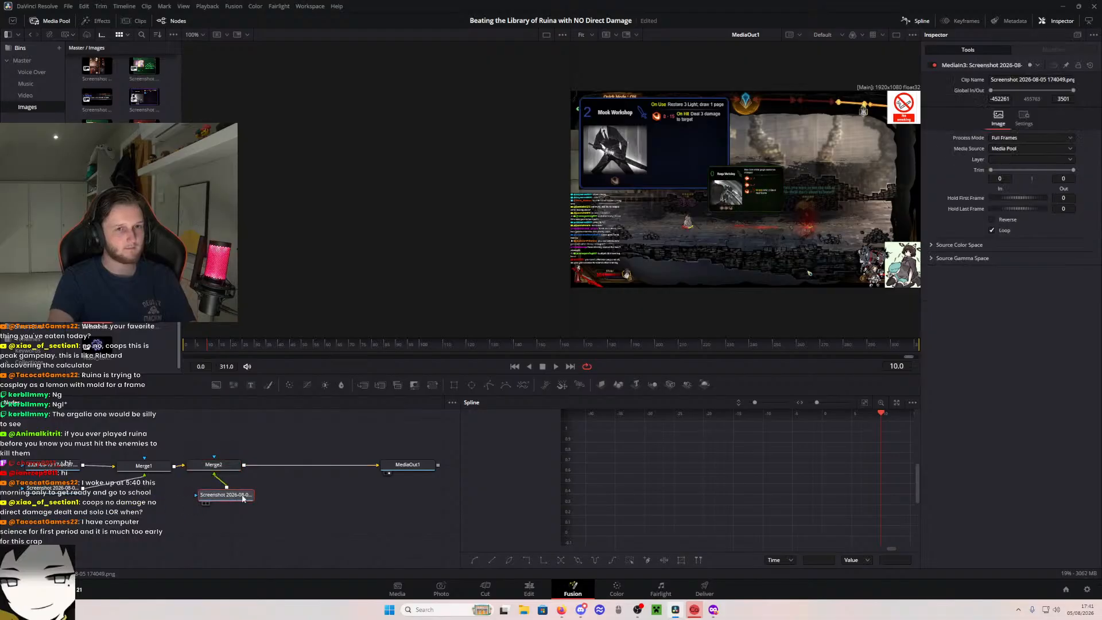
pyautogui.click(213, 464)
pyautogui.click(1064, 122)
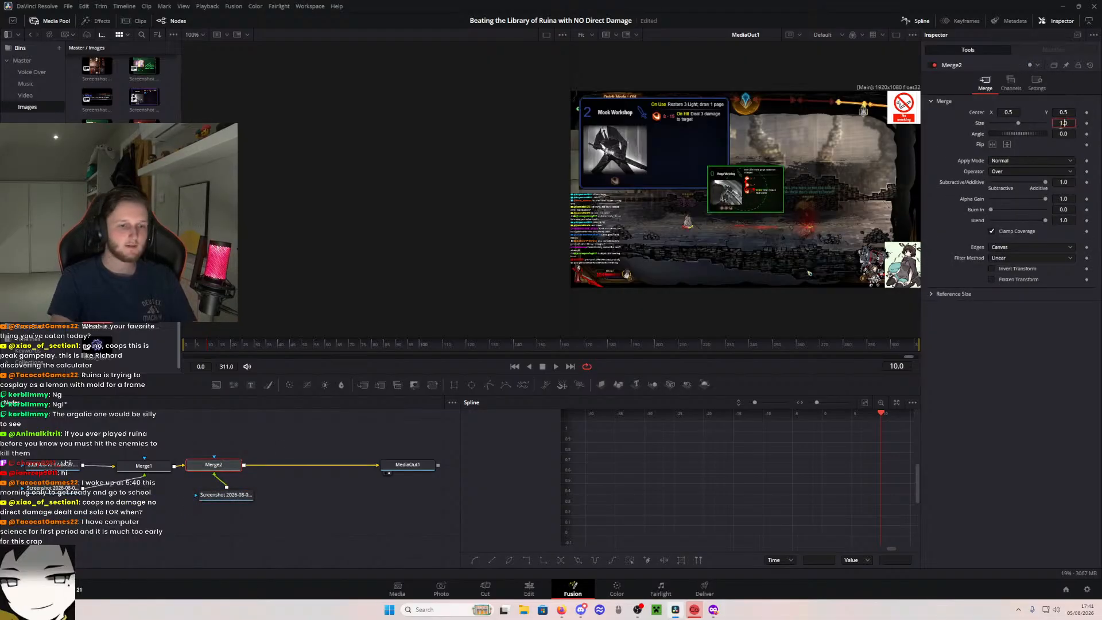
pyautogui.write('2')
pyautogui.press('Tab')
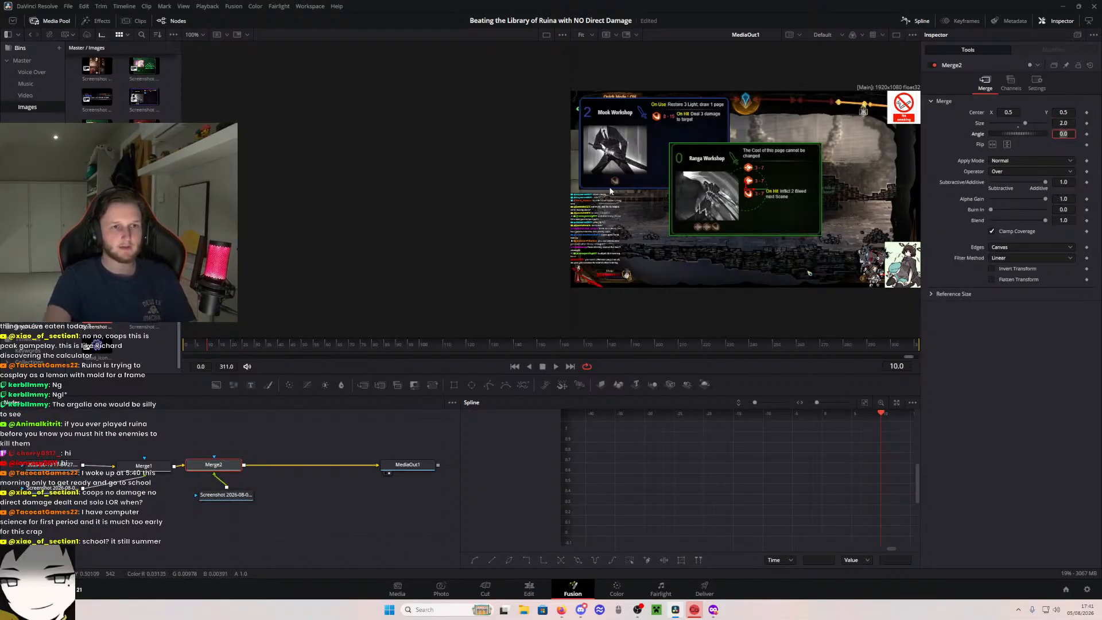
pyautogui.moveTo(746, 193); pyautogui.dragTo(847, 150)
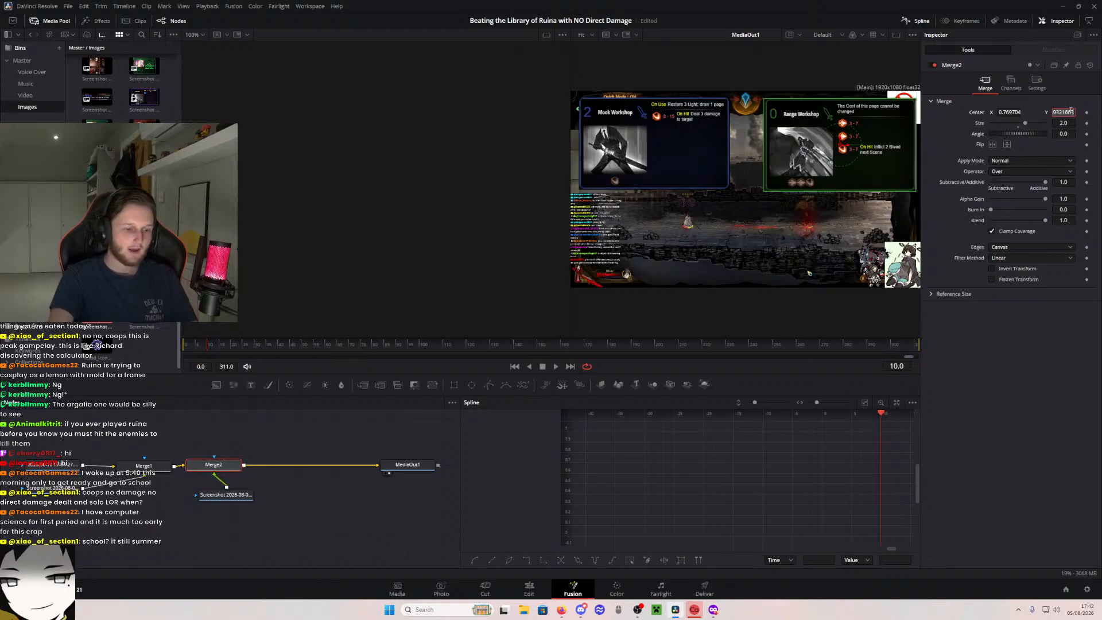
# - Align the Ranga Workshop and Mook Workshop cards by setting both merges' vertical center to 0.72
pyautogui.write('0.72')
pyautogui.press('Tab')
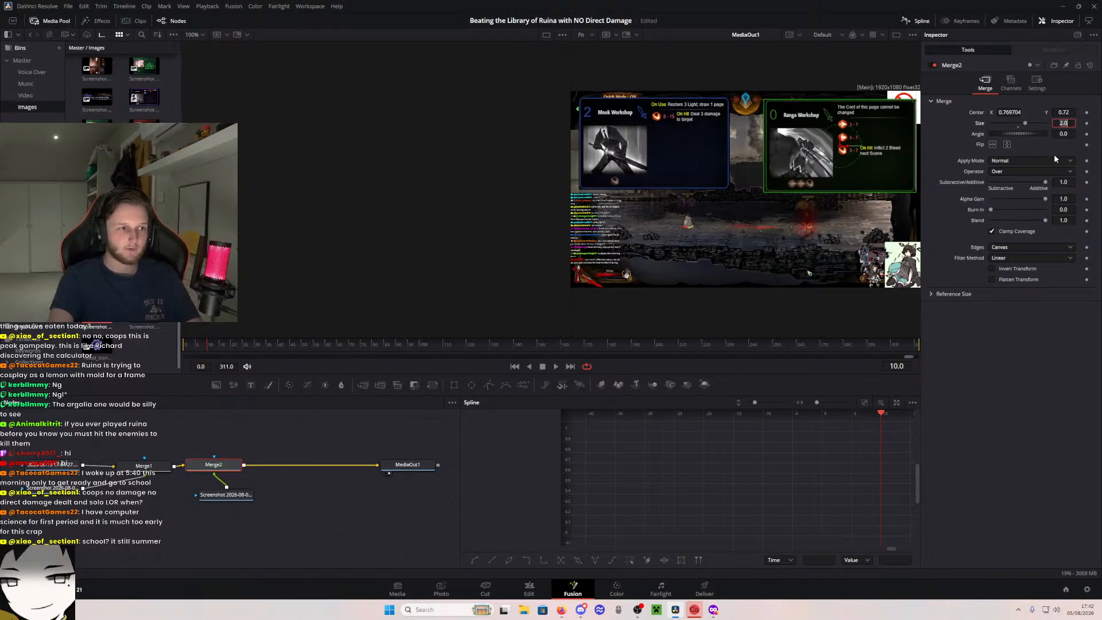
pyautogui.click(151, 469)
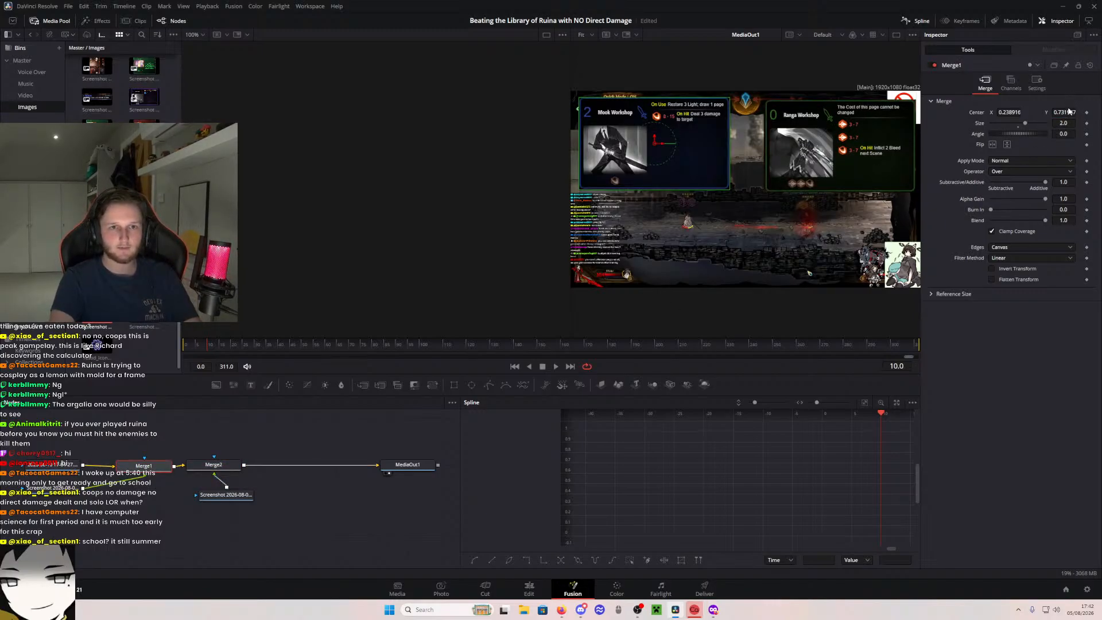
pyautogui.write('0.72')
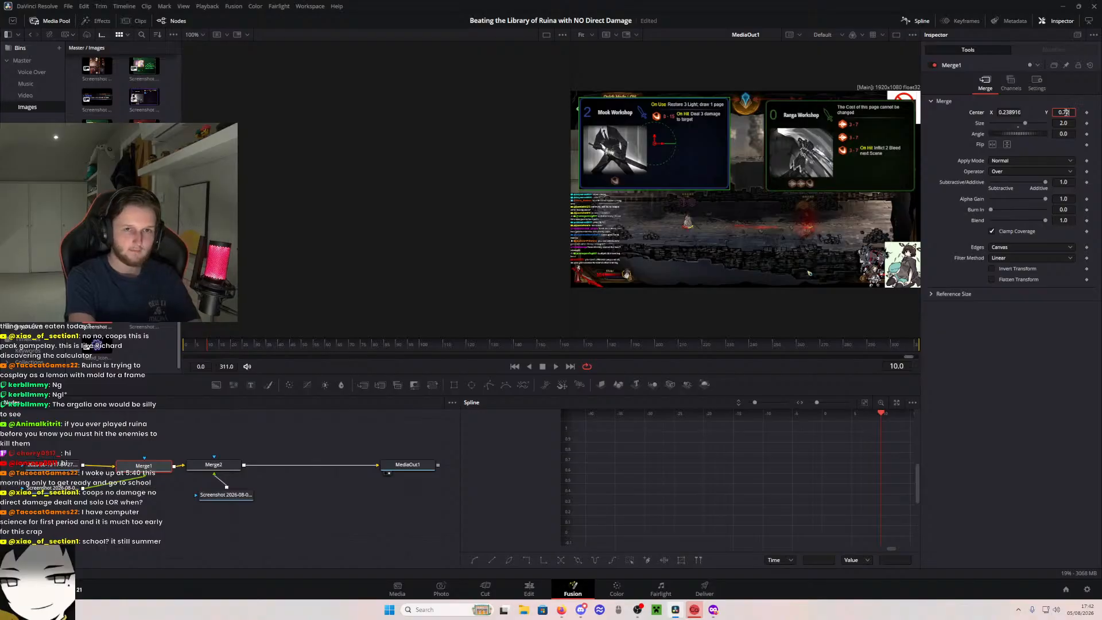
pyautogui.press('Tab')
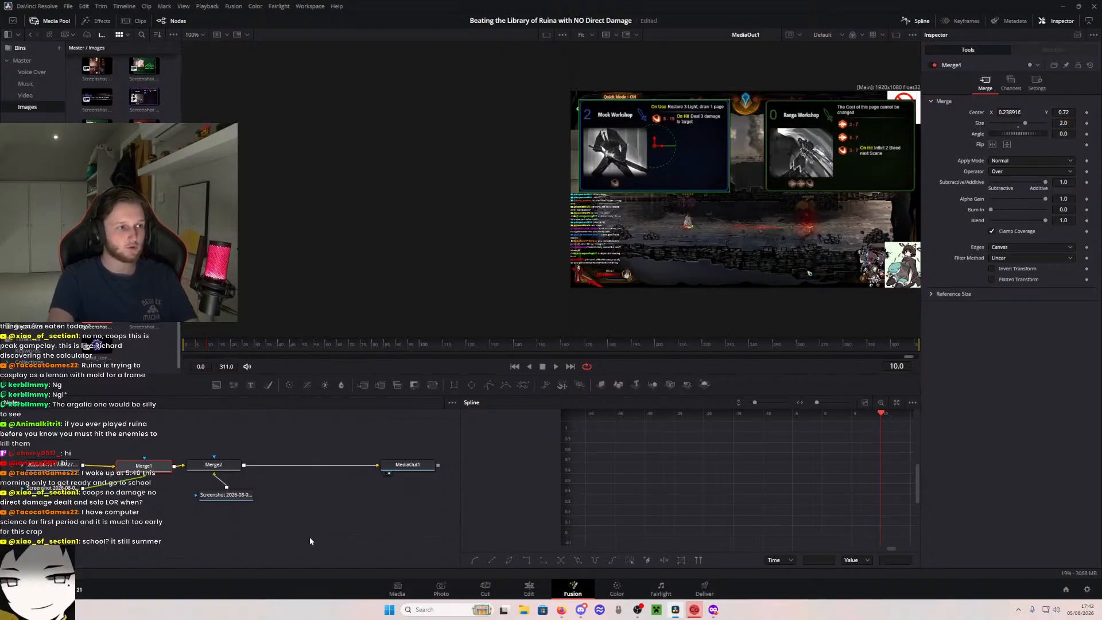
# - Merge the Furioso card after the second merge at size 2 and place it at the frame's lower center, Y about 0.25
pyautogui.moveTo(137, 315); pyautogui.dragTo(283, 468)
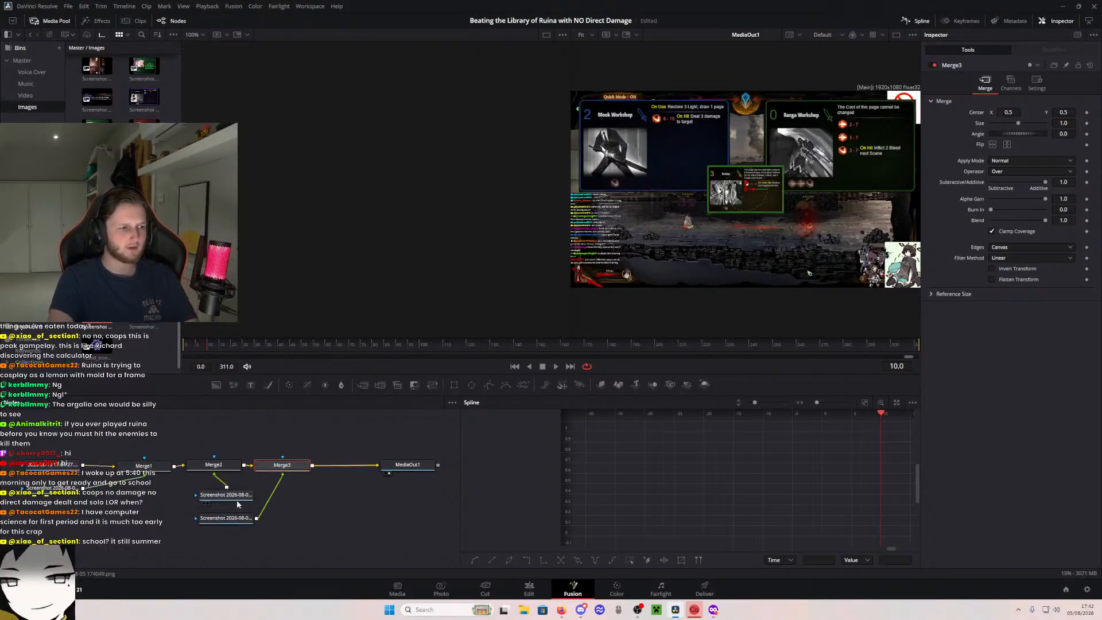
pyautogui.moveTo(236, 498); pyautogui.dragTo(284, 496)
pyautogui.click(290, 467)
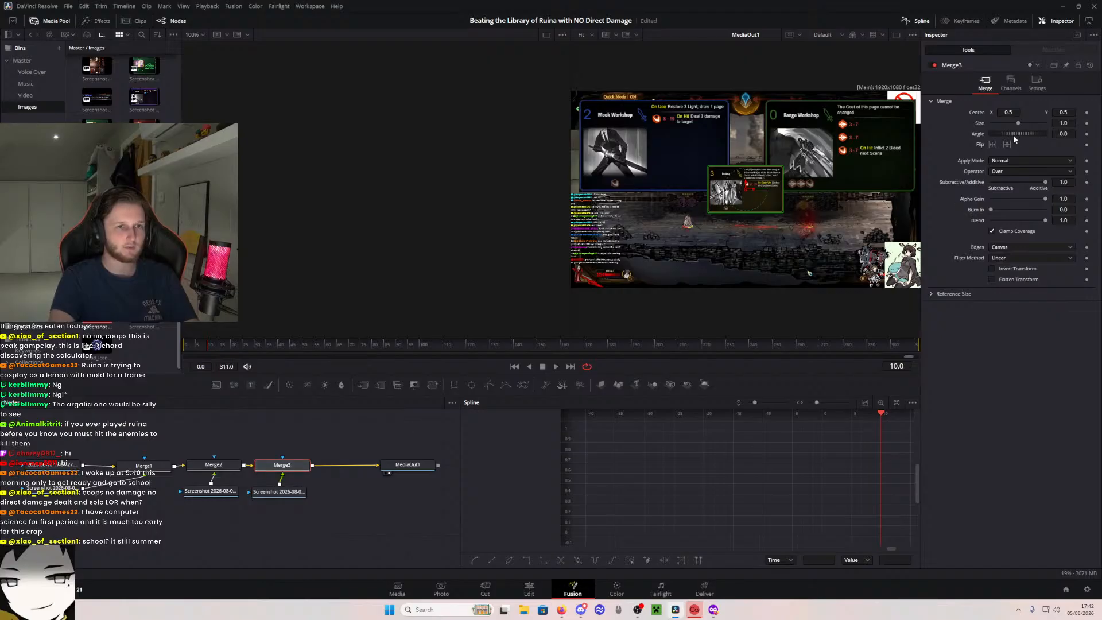
pyautogui.write('2')
pyautogui.press('Tab')
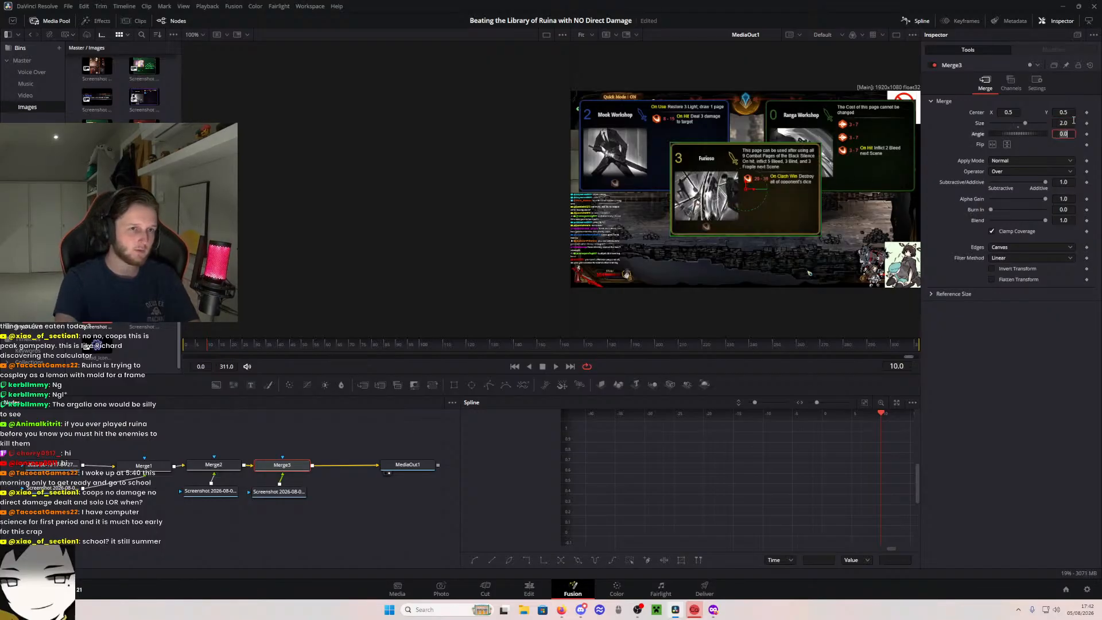
pyautogui.moveTo(747, 193); pyautogui.dragTo(755, 234)
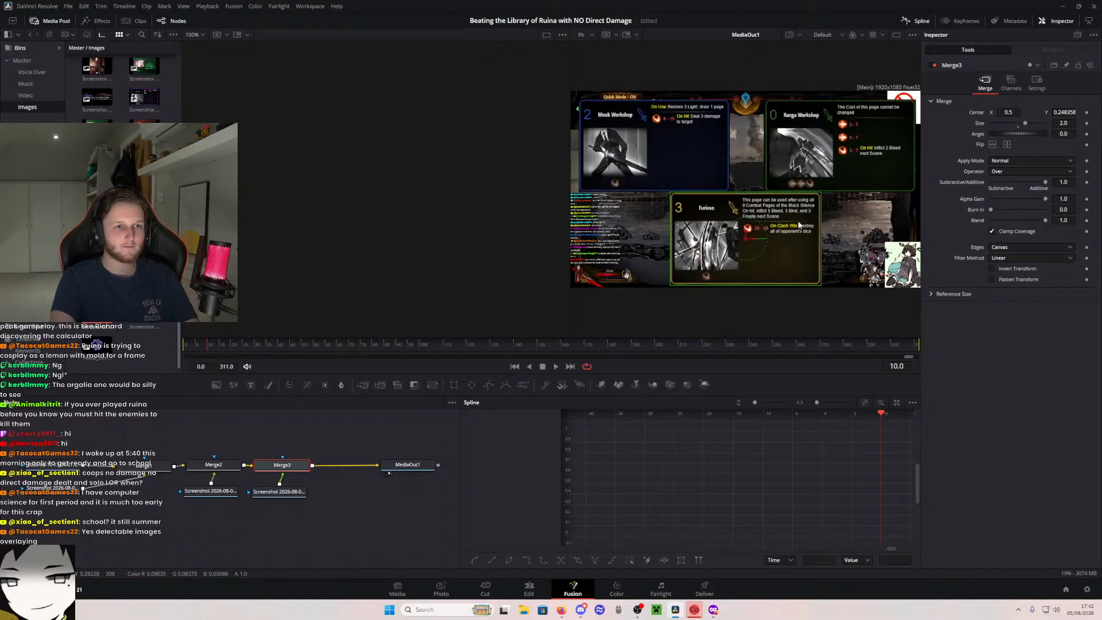
# - Scale the Furioso card to 1.8 and the Ranga Workshop and Mook Workshop cards to 1.9
pyautogui.click(1067, 125)
pyautogui.write('1.8')
pyautogui.press('Tab')
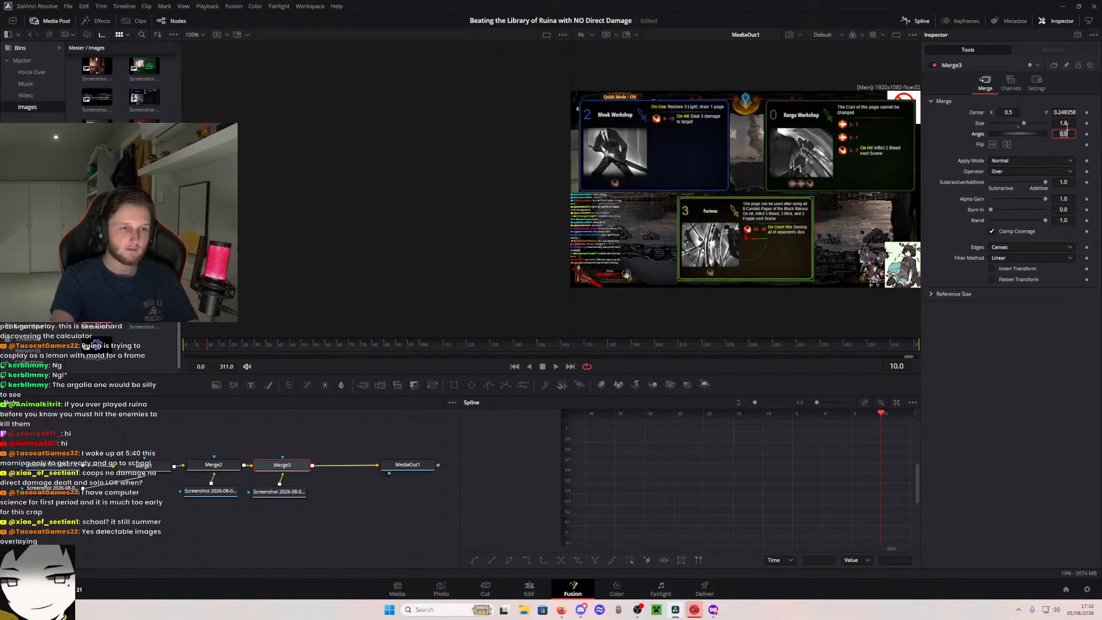
pyautogui.click(215, 466)
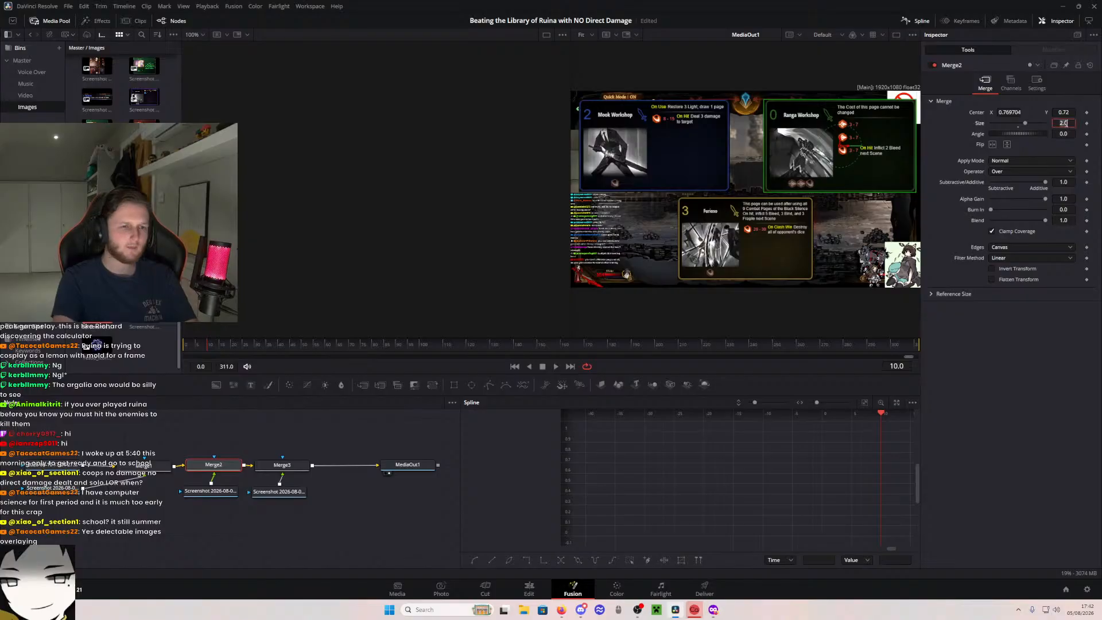
pyautogui.press('Tab')
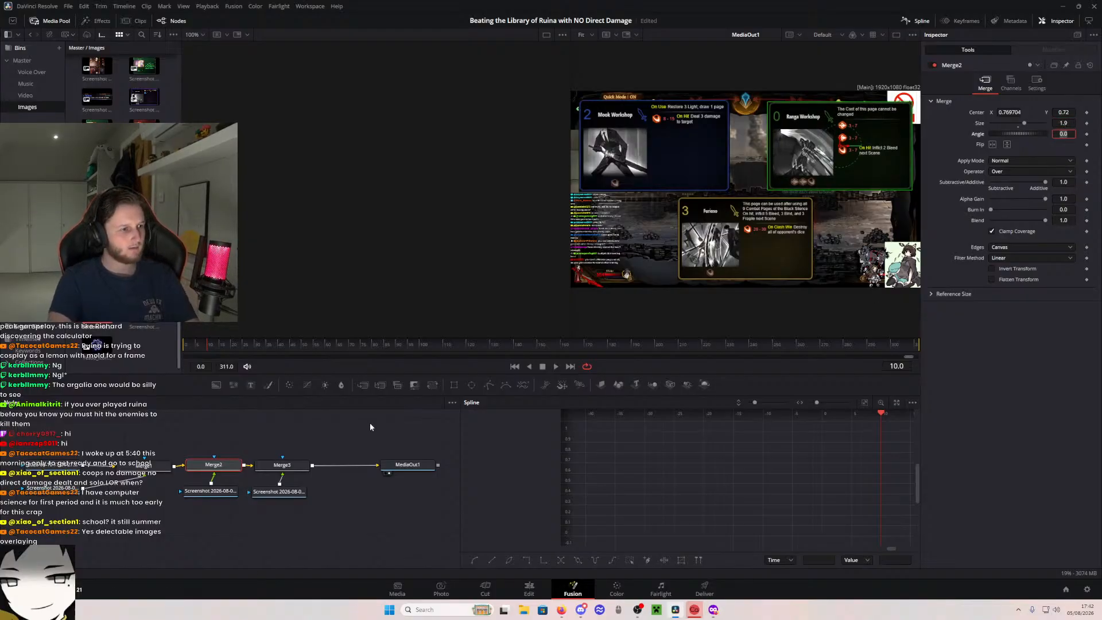
pyautogui.click(266, 465)
pyautogui.click(138, 466)
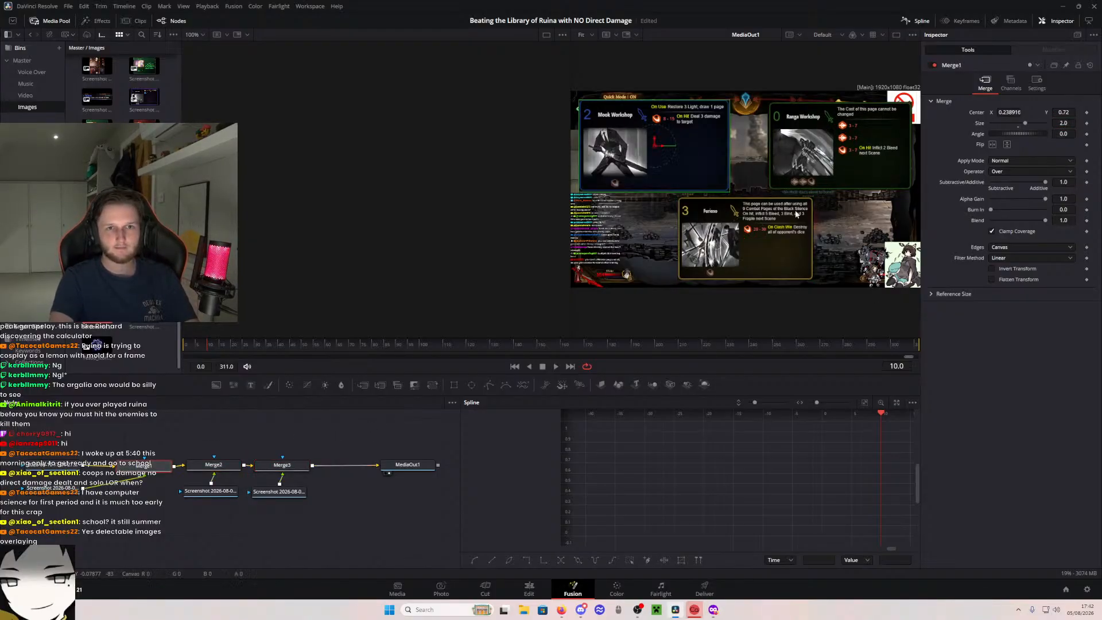
pyautogui.click(1059, 124)
pyautogui.write('1')
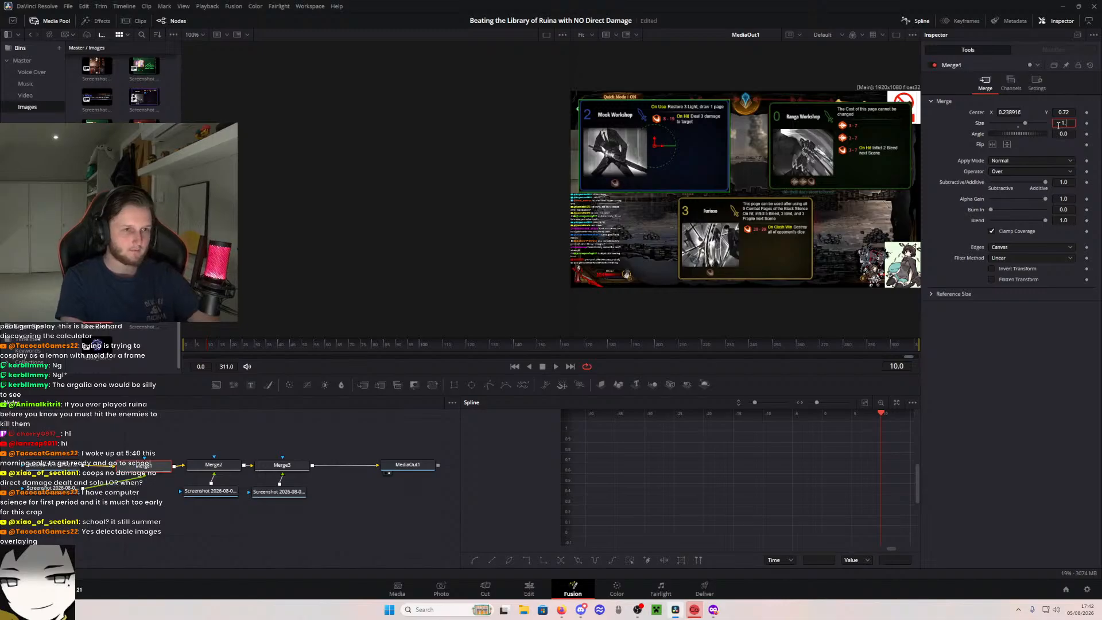
pyautogui.write('.9')
pyautogui.press('Tab')
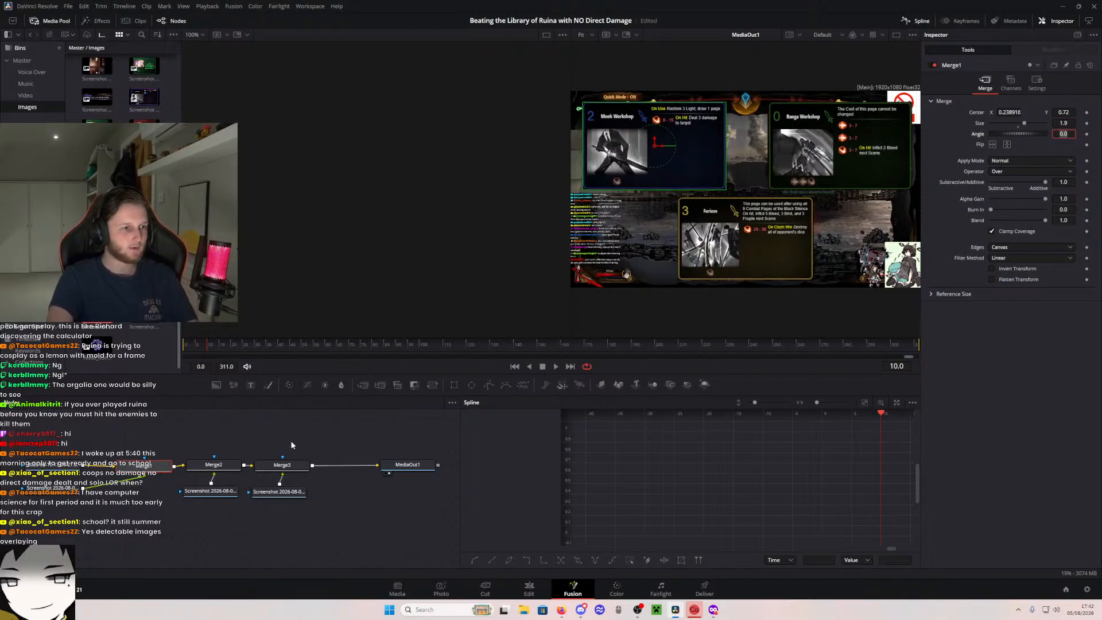
# - Set the Furioso card's merge size to 1.9
pyautogui.click(281, 465)
pyautogui.write('1')
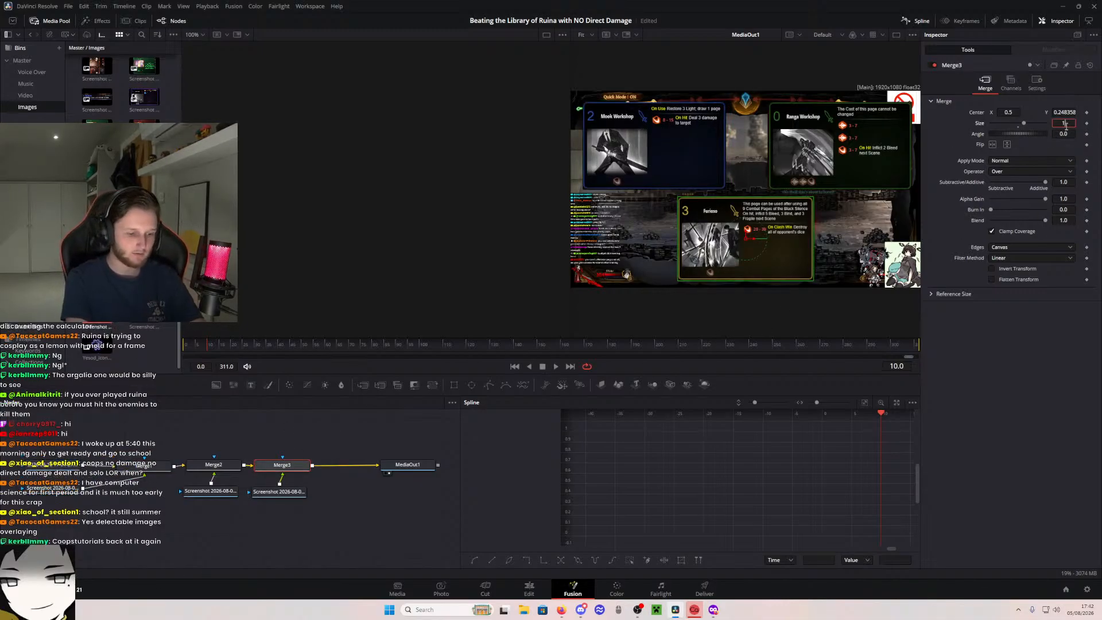
pyautogui.write('.9')
pyautogui.press('Tab')
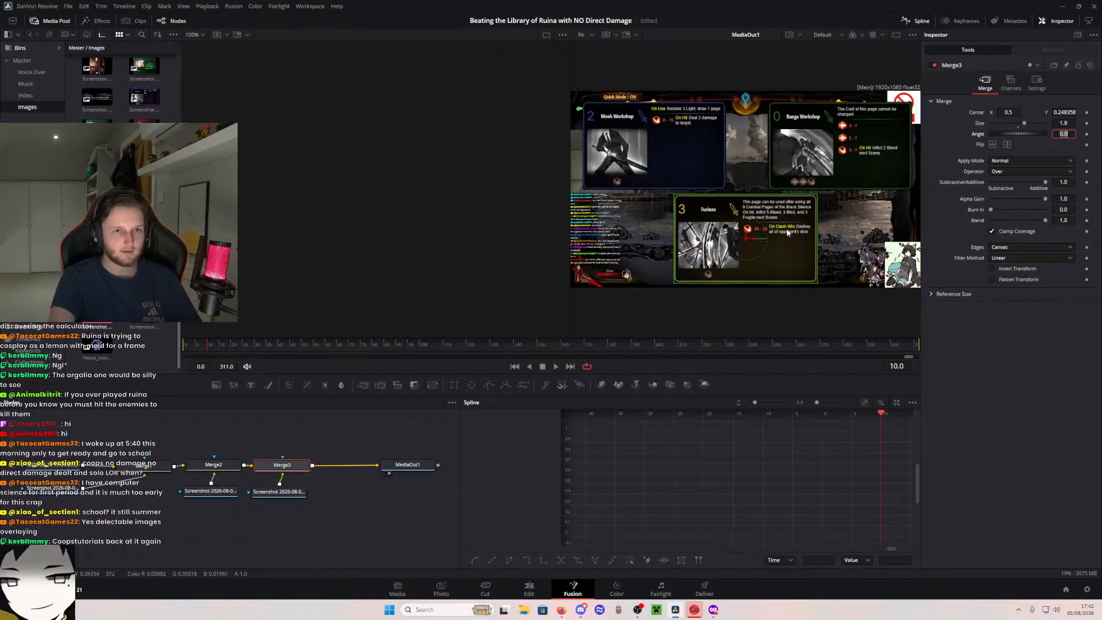
# - Move the Ranga Workshop and Mook Workshop cards horizontally inward, with the Mook Workshop card's center X at about 0.28
pyautogui.click(838, 138)
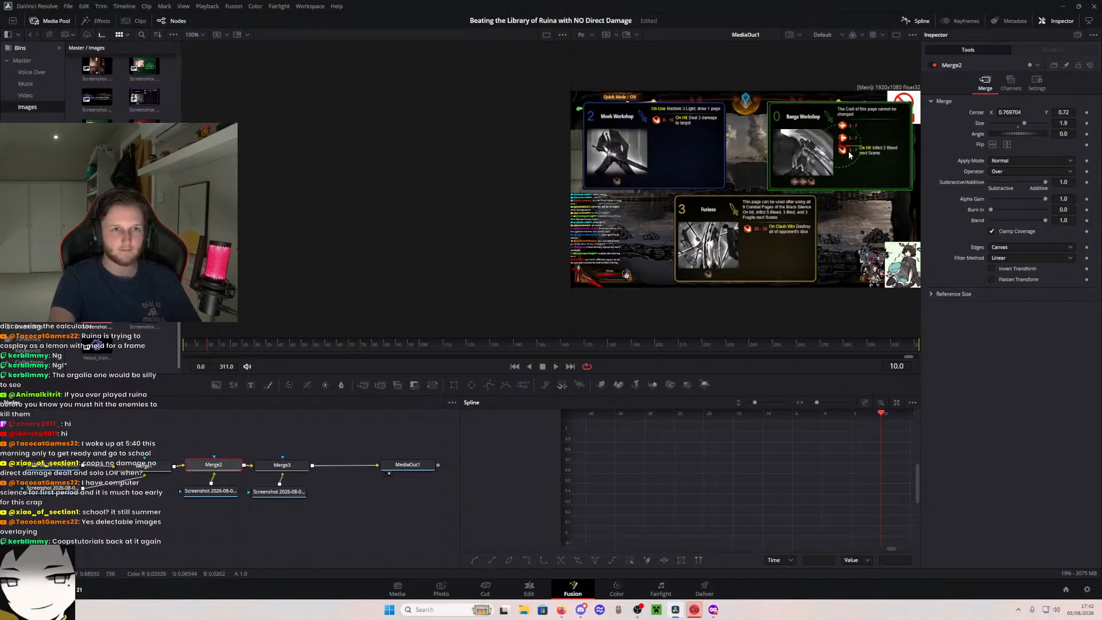
pyautogui.moveTo(849, 151); pyautogui.dragTo(831, 150)
pyautogui.click(282, 464)
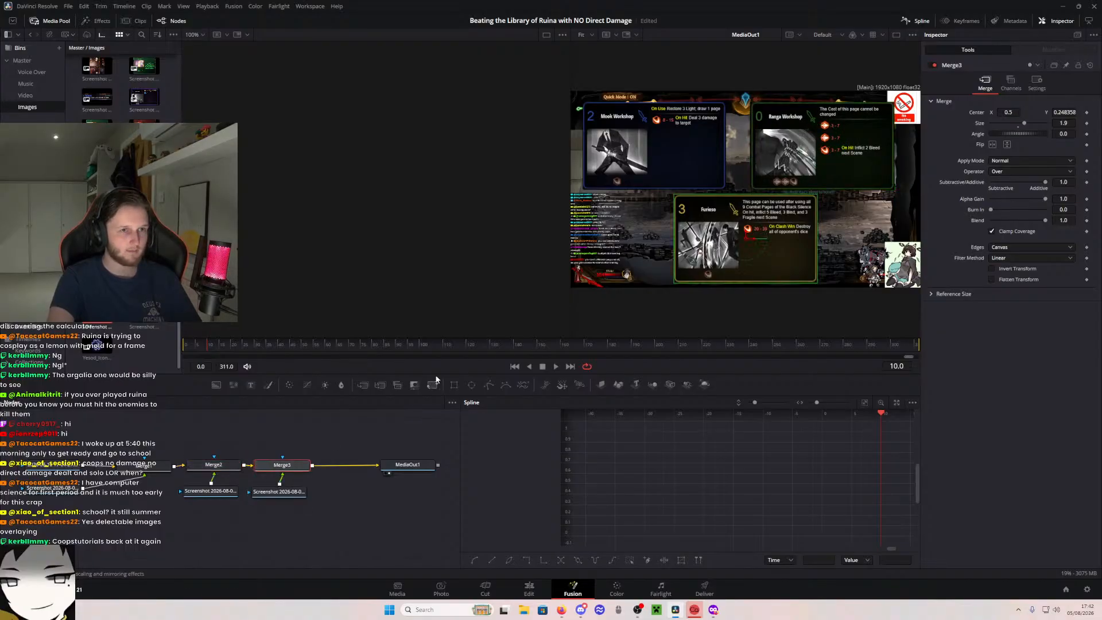
pyautogui.click(147, 470)
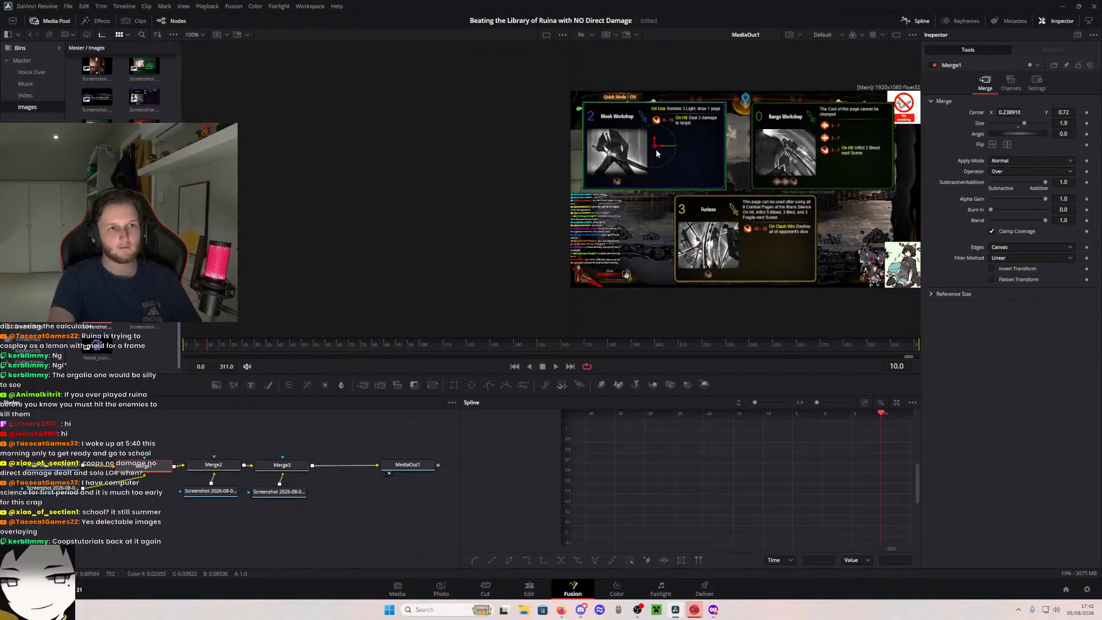
pyautogui.moveTo(659, 146); pyautogui.dragTo(673, 146)
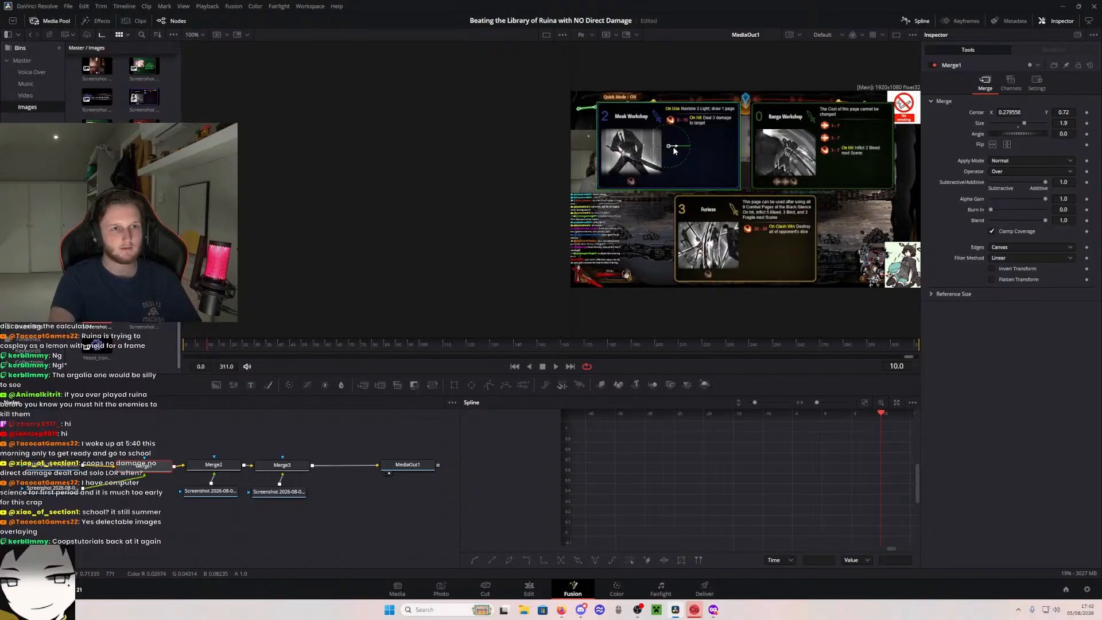
# - Return to the Edit page, move the Video 2 cut before the card-overlay clip slightly later, and shorten its Cross Dissolve to 0.8 seconds
pyautogui.click(529, 589)
pyautogui.click(505, 594)
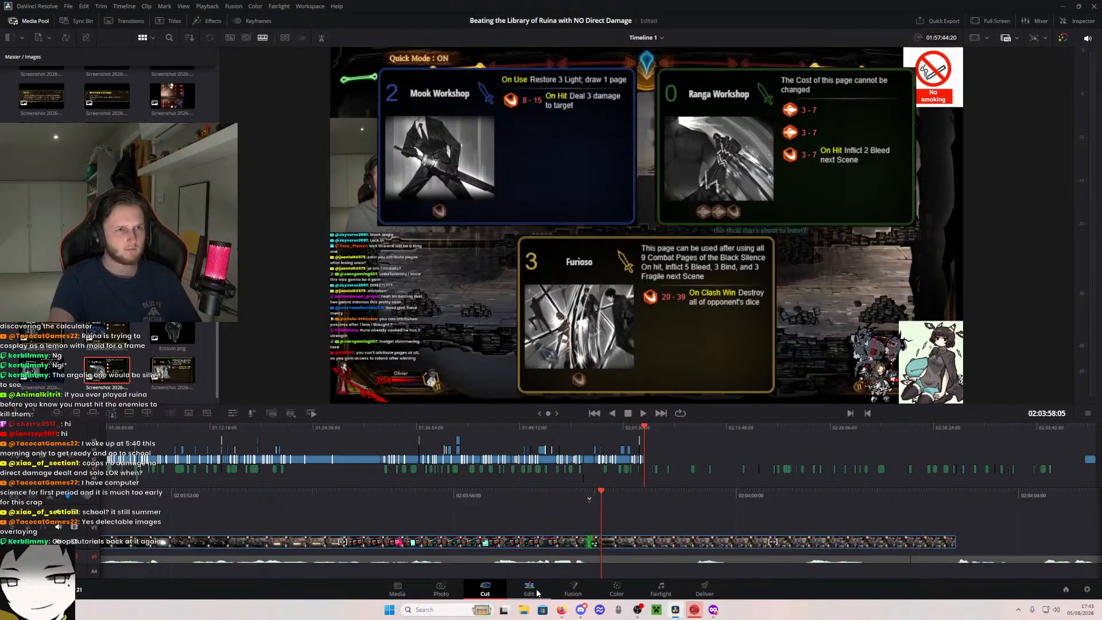
pyautogui.click(530, 589)
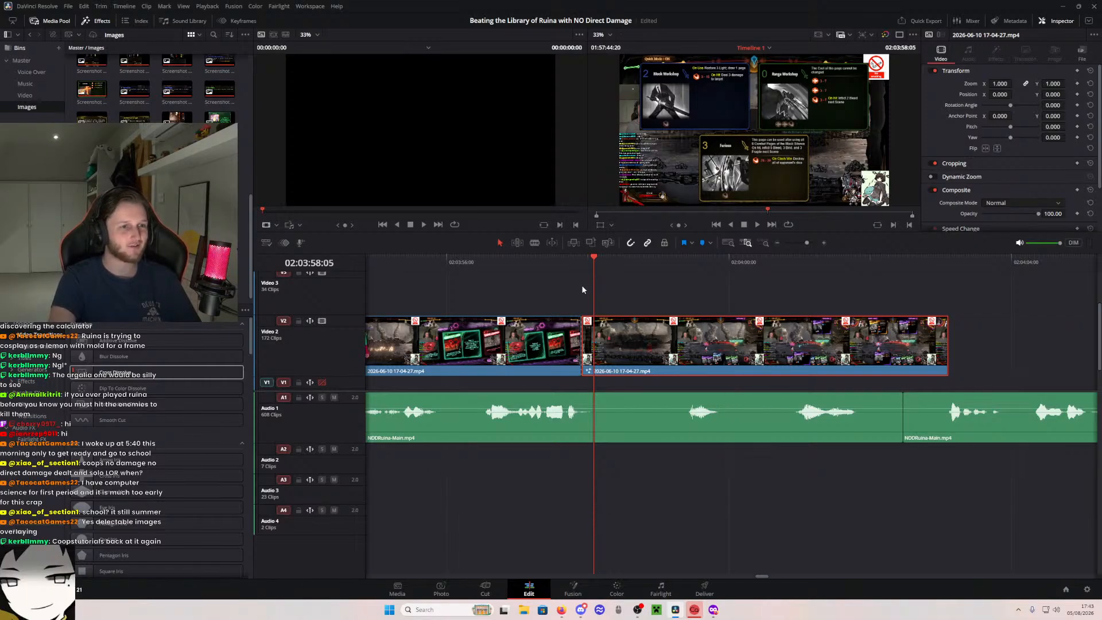
pyautogui.moveTo(363, 374); pyautogui.dragTo(600, 344)
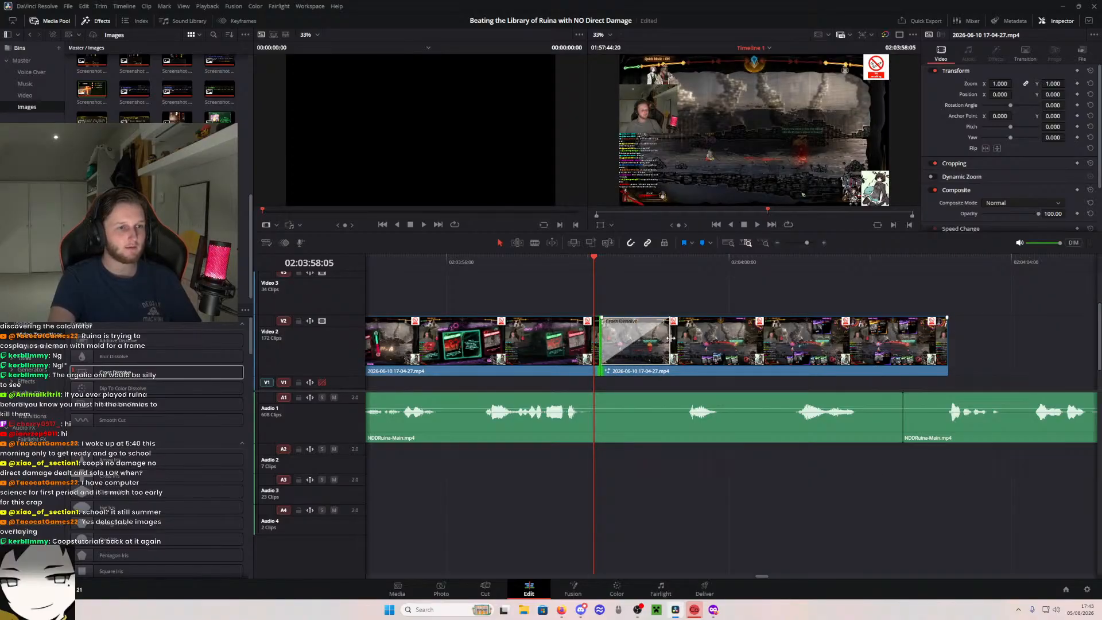
pyautogui.moveTo(671, 338); pyautogui.dragTo(657, 338)
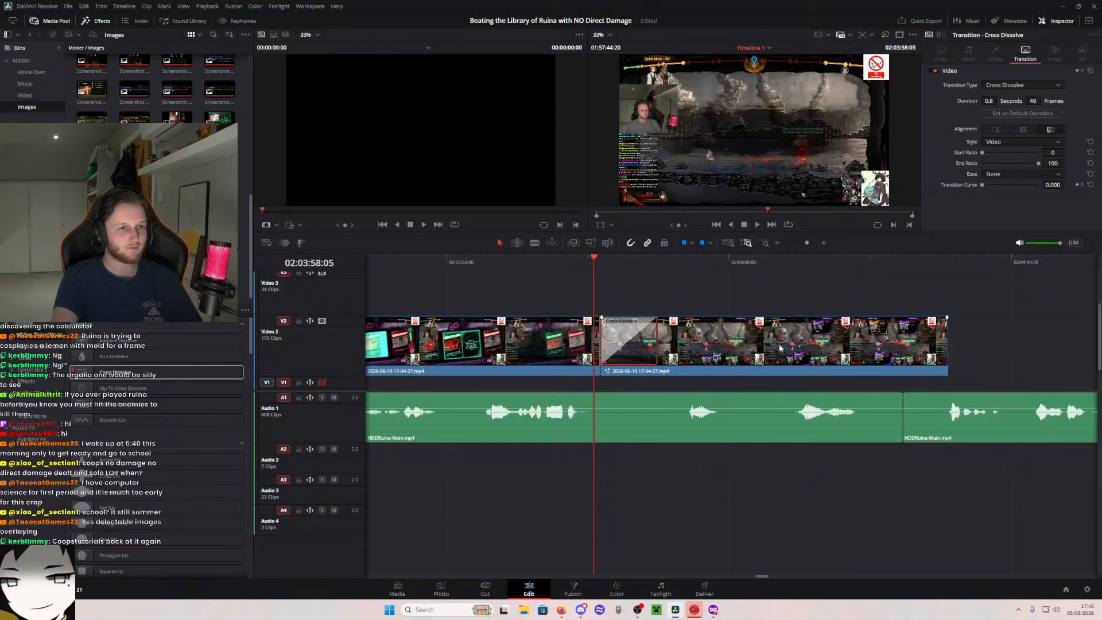
pyautogui.moveTo(528, 263)
pyautogui.mouseDown()
pyautogui.moveTo(661, 273)
pyautogui.moveTo(529, 284)
pyautogui.mouseUp()
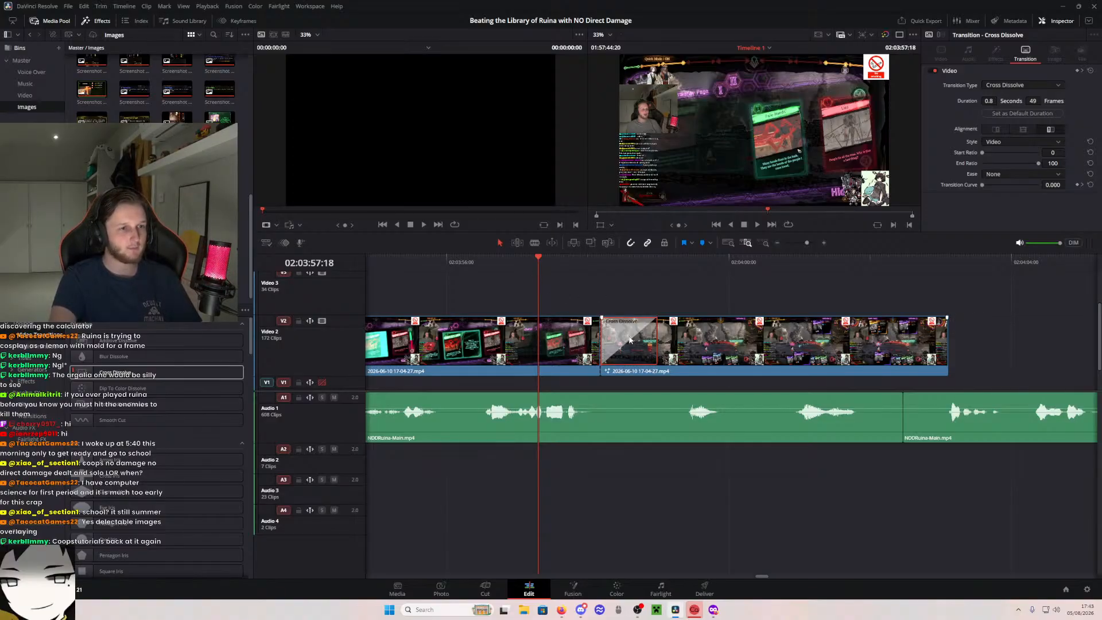
pyautogui.moveTo(531, 263); pyautogui.dragTo(560, 300)
pyautogui.press('space')
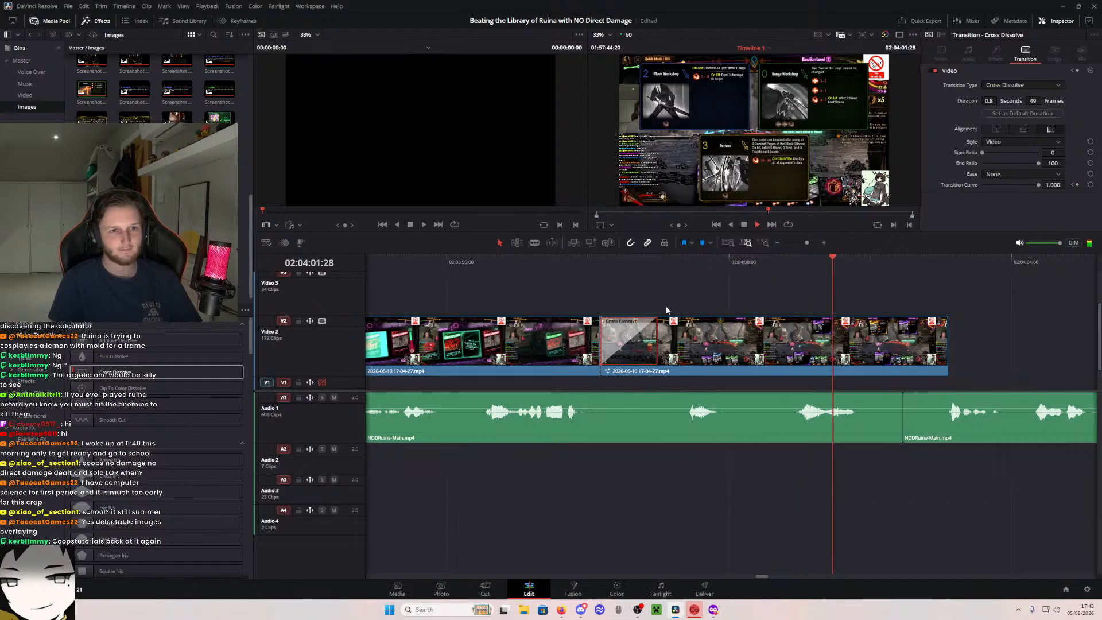
pyautogui.press('space')
# - Extend the end of the card-overlay gameplay clip on Video 2 to about 02:04:14
pyautogui.hscroll(4, 879, 338)
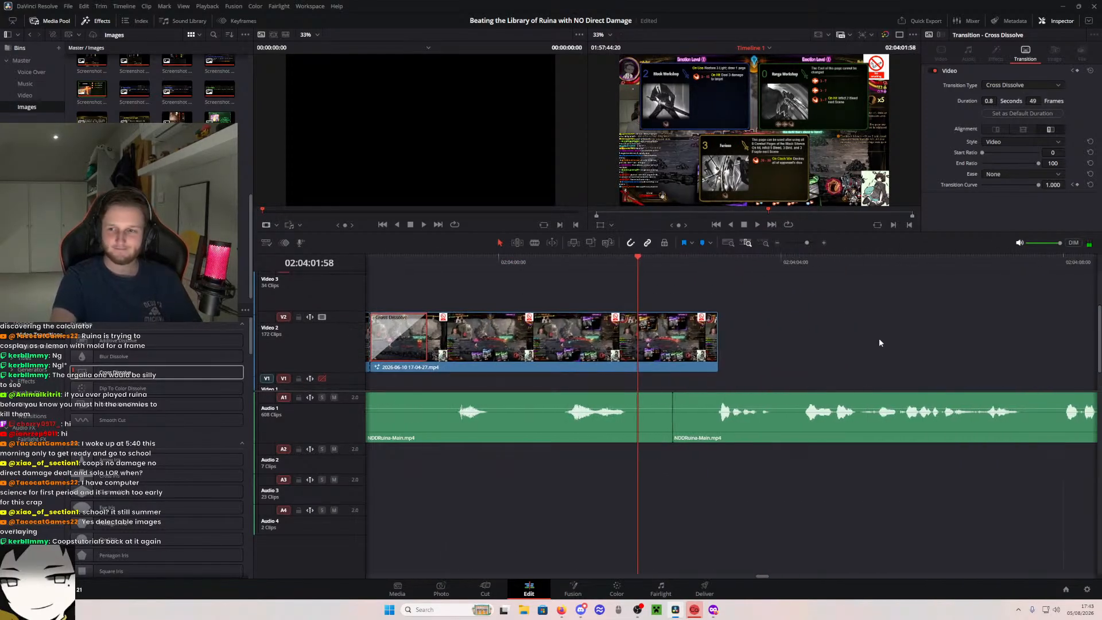
pyautogui.moveTo(713, 364); pyautogui.dragTo(1024, 364)
pyautogui.press('space')
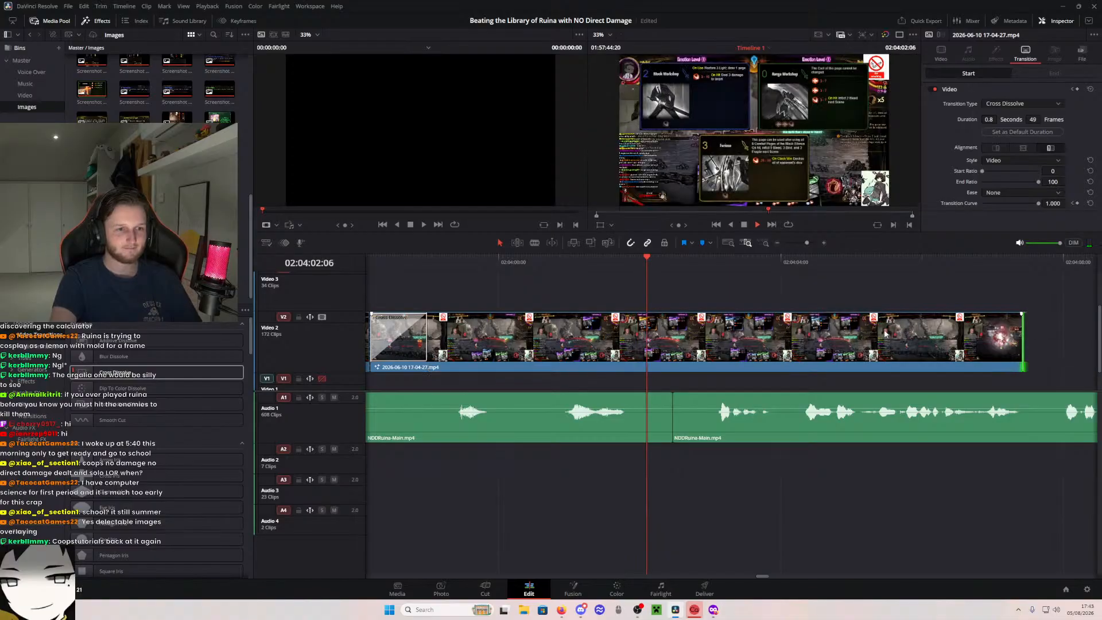
pyautogui.hscroll(3, 804, 321)
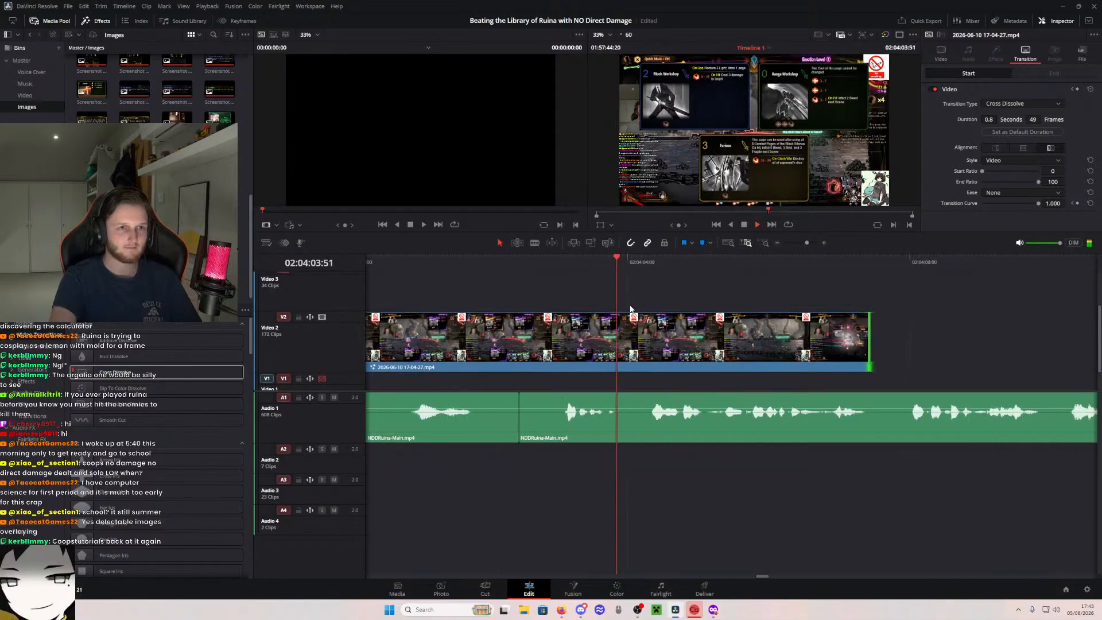
pyautogui.moveTo(828, 345); pyautogui.dragTo(1037, 345)
pyautogui.hscroll(4, 976, 344)
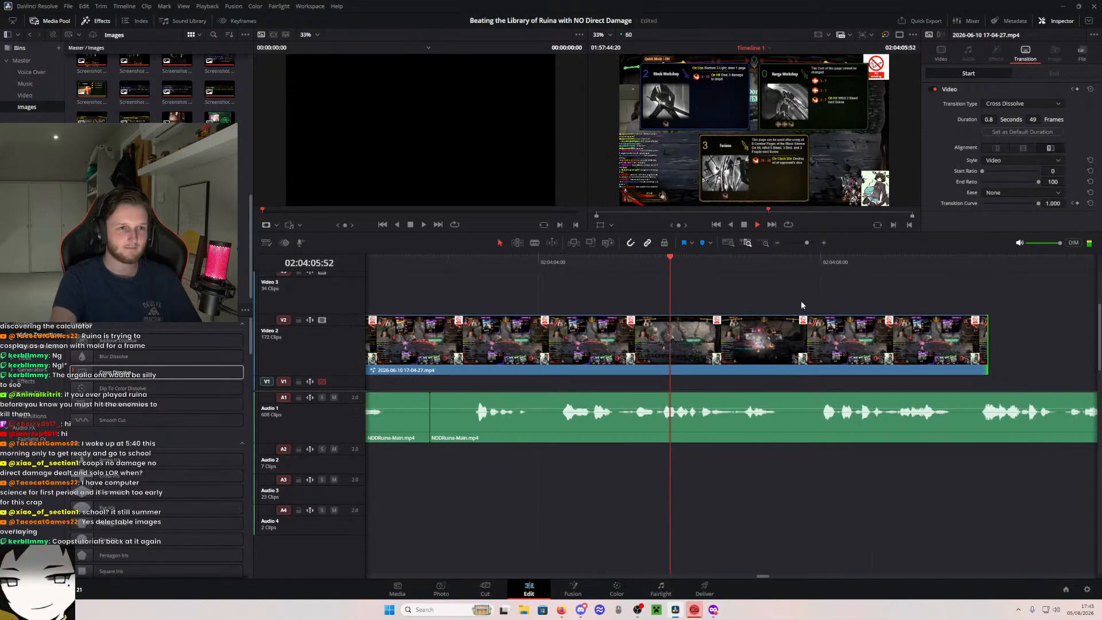
pyautogui.moveTo(791, 334); pyautogui.dragTo(1025, 339)
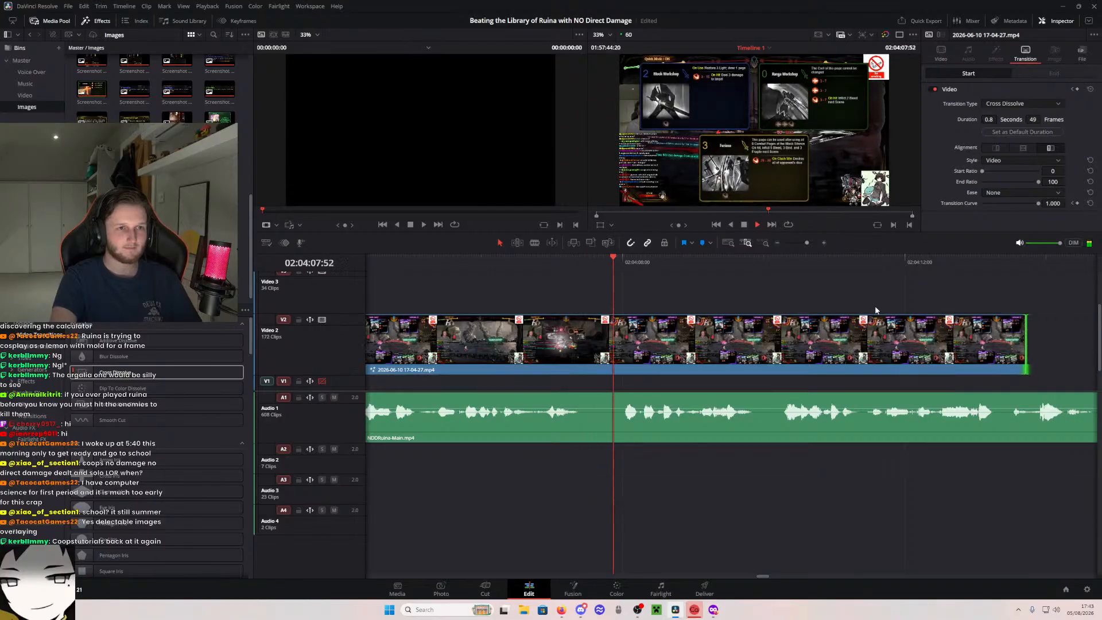
# - Lengthen the card-overlay clip on Video 2 further under the voice-over, to about 02:04:20
pyautogui.hscroll(2, 875, 305)
pyautogui.hscroll(2, 755, 293)
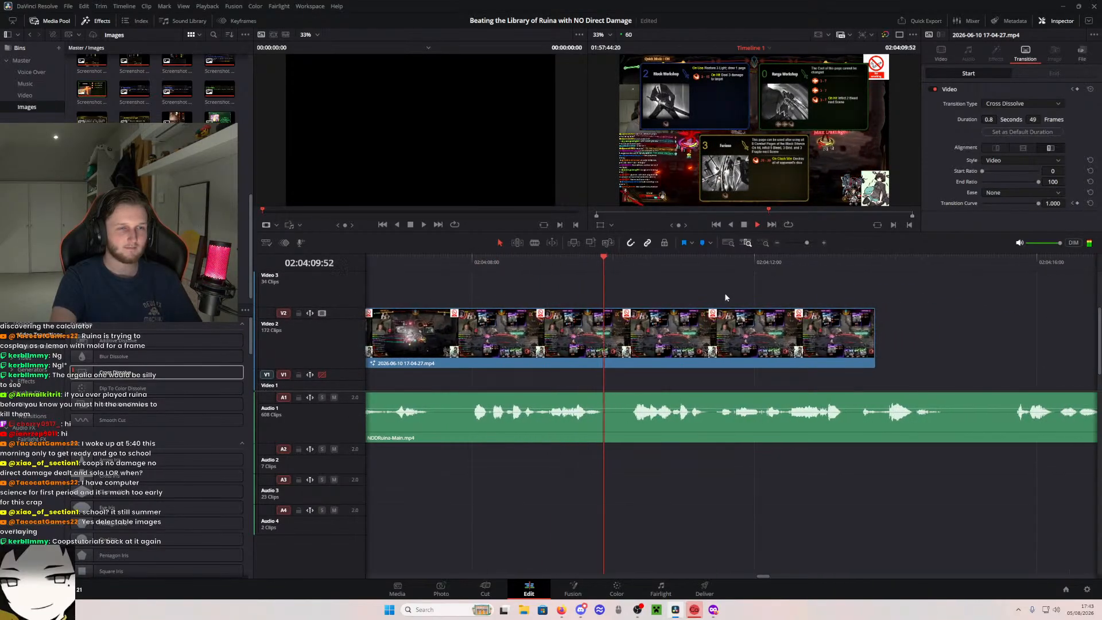
pyautogui.hscroll(3, 746, 291)
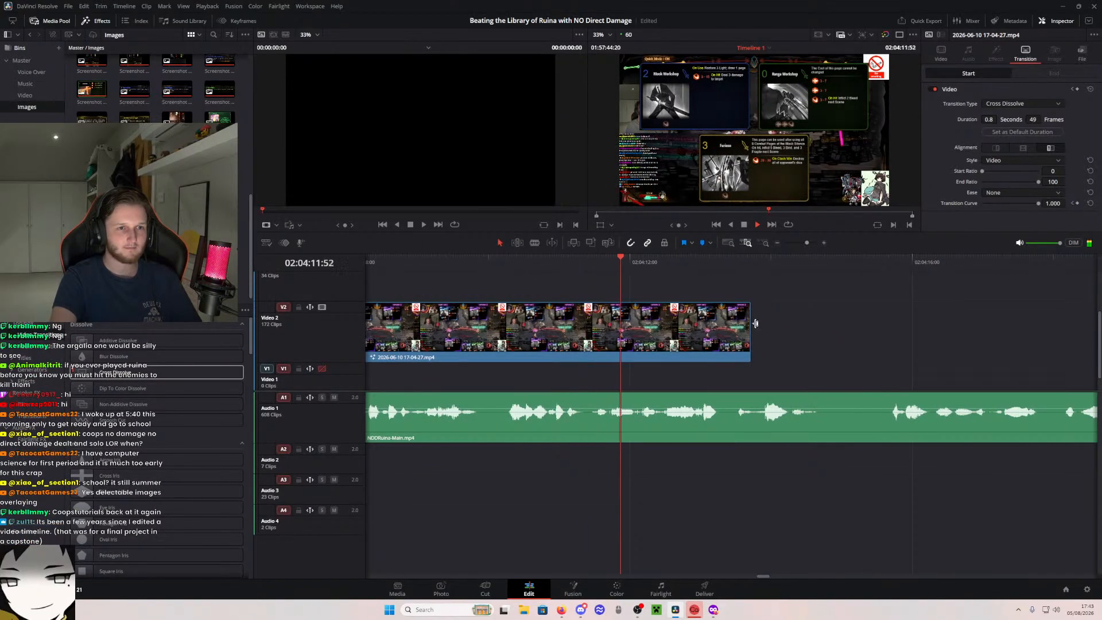
pyautogui.moveTo(751, 336); pyautogui.dragTo(1085, 337)
pyautogui.hscroll(4, 976, 340)
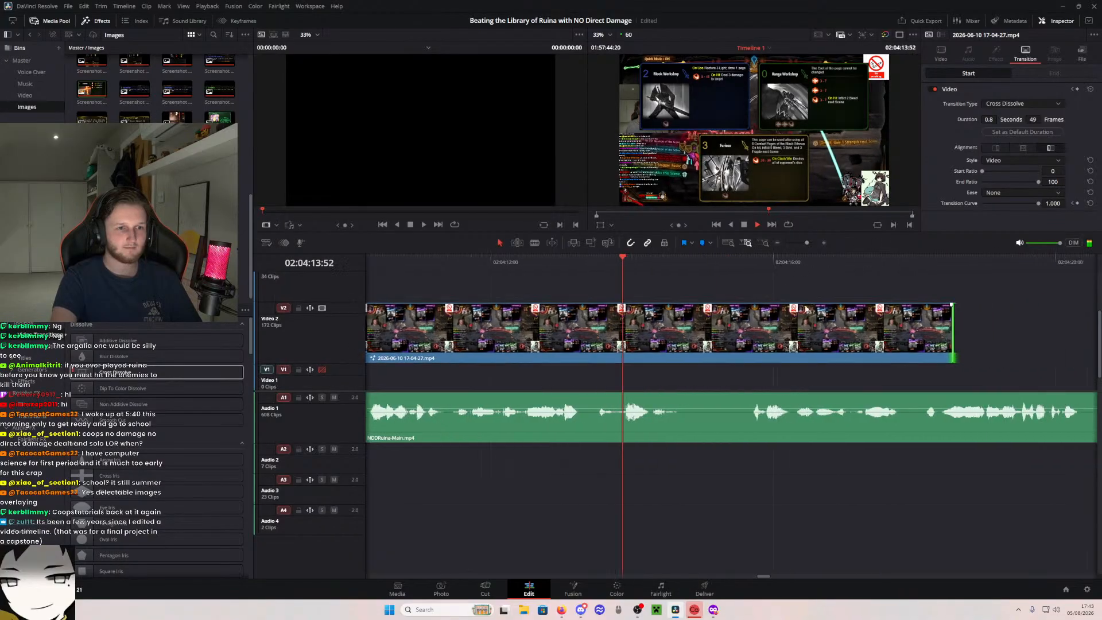
pyautogui.moveTo(879, 338); pyautogui.dragTo(996, 339)
pyautogui.hscroll(3, 816, 295)
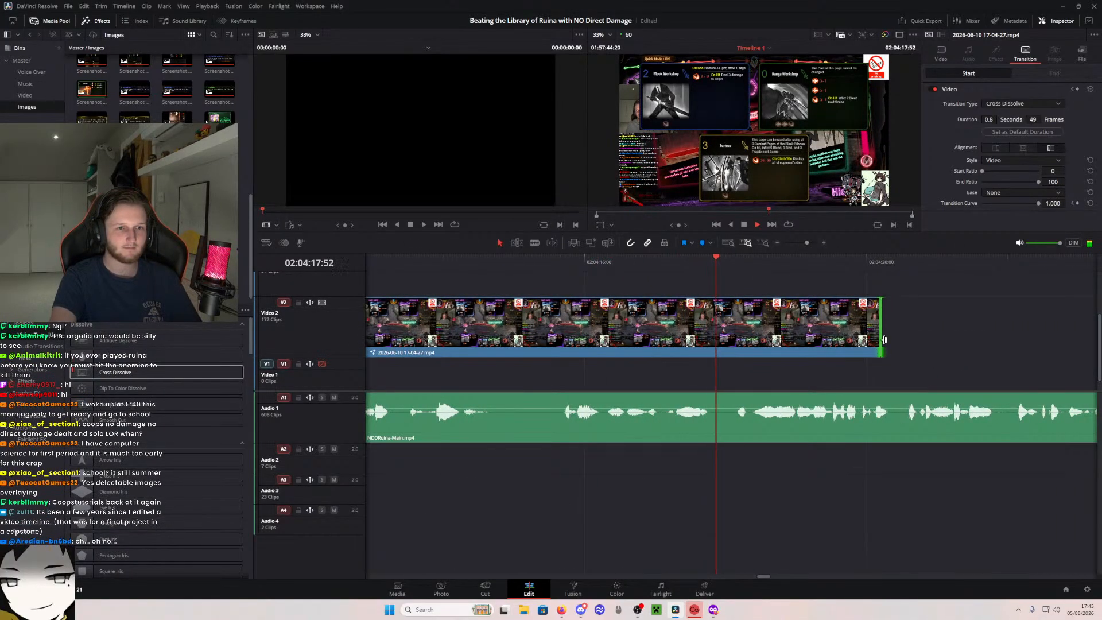
# - Stretch the card-overlay clip's end past the next voice-over cut, to about 02:04:28
pyautogui.moveTo(881, 337); pyautogui.dragTo(1069, 337)
pyautogui.scroll(1, 942, 304)
pyautogui.hscroll(6, 850, 304)
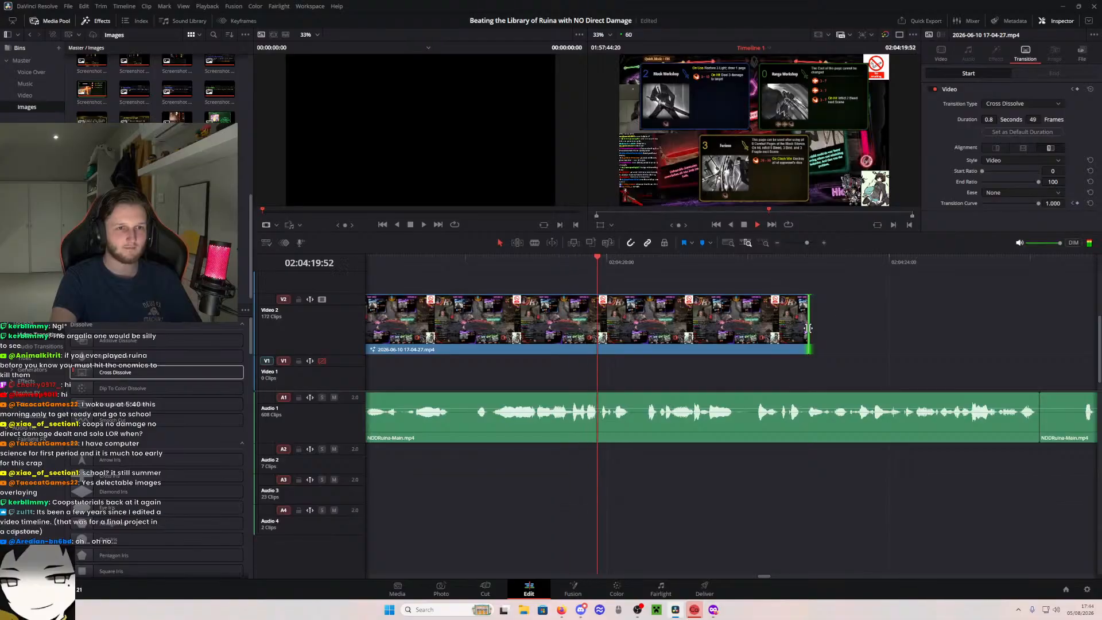
pyautogui.moveTo(809, 338); pyautogui.dragTo(1039, 339)
pyautogui.hscroll(3, 781, 301)
pyautogui.hscroll(1, 776, 300)
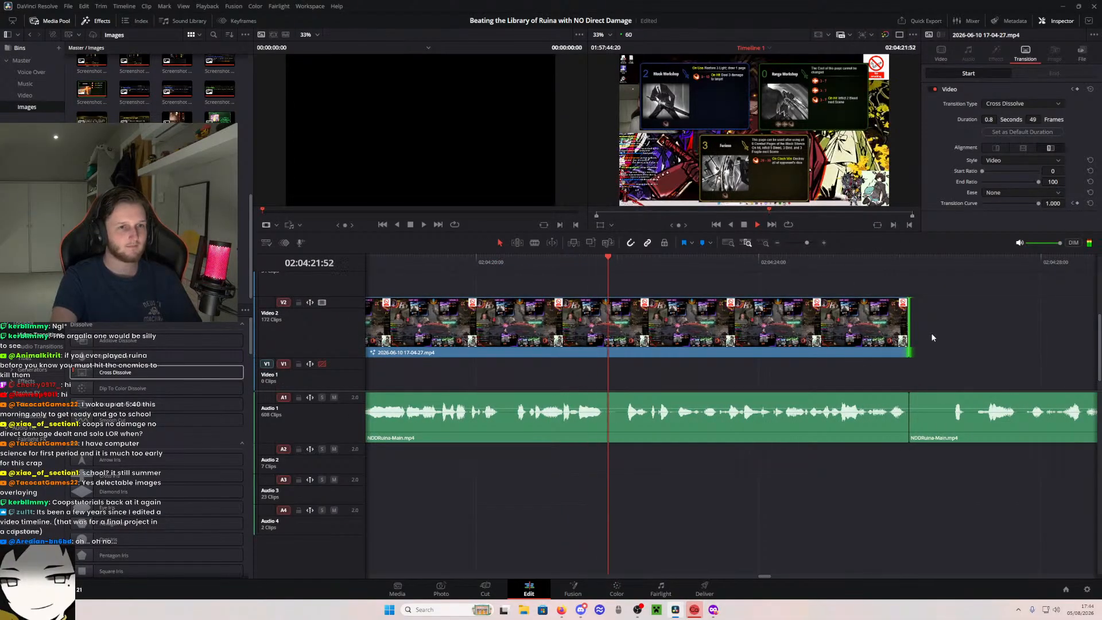
pyautogui.moveTo(911, 335); pyautogui.dragTo(1042, 333)
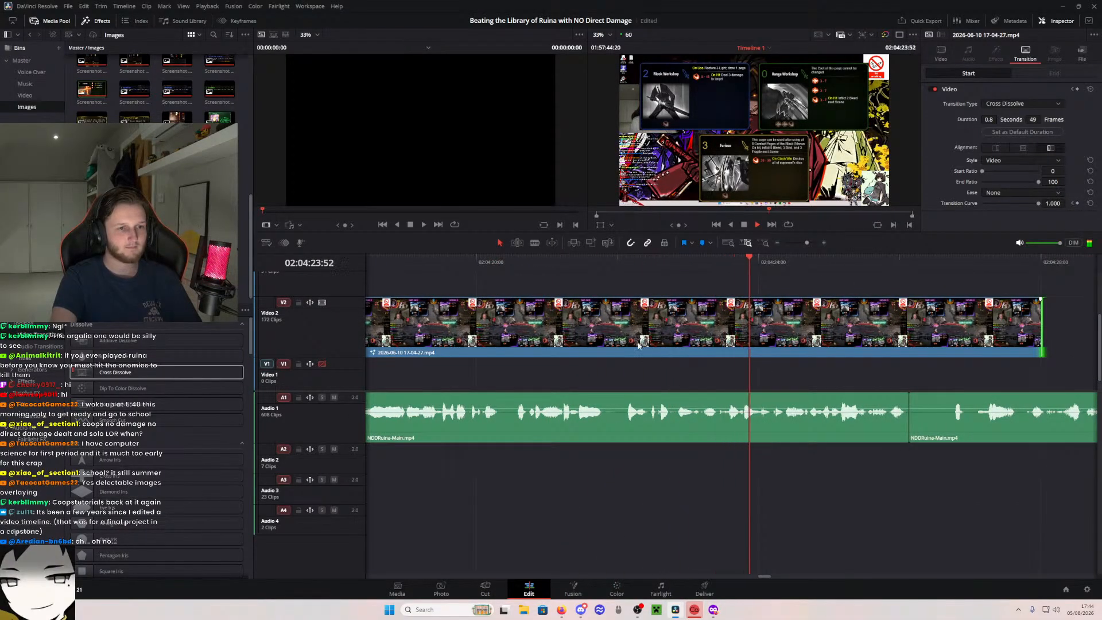
# - Cut out the short pause in the Audio 1 voice-over just before 02:04:22:00 and delete it, leaving a gap
pyautogui.click(598, 263)
pyautogui.press('space')
pyautogui.press('space')
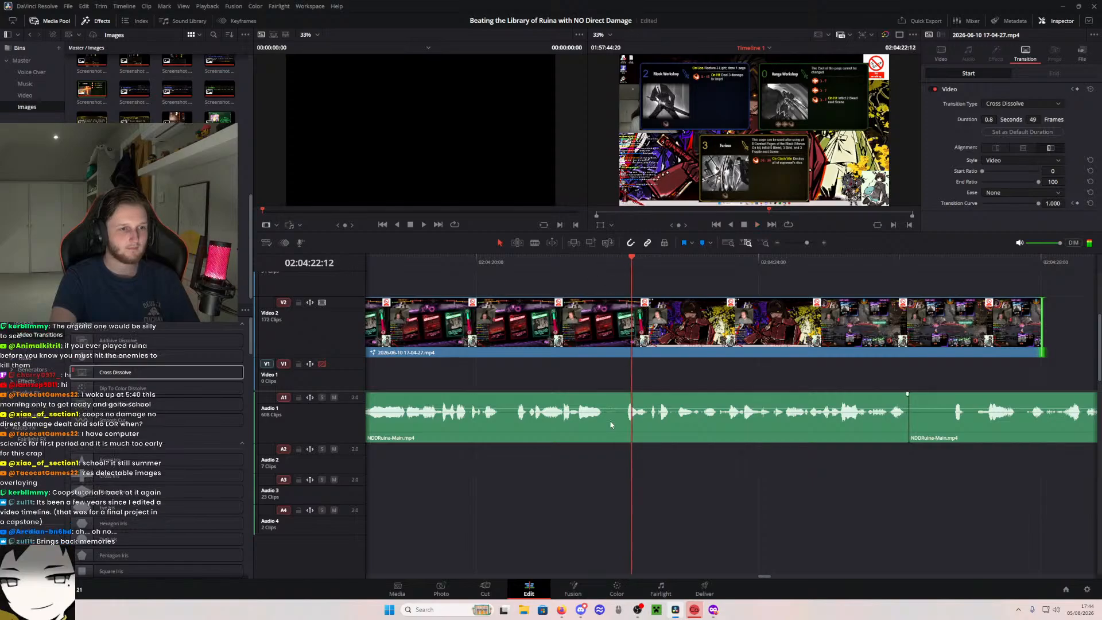
pyautogui.press('b')
pyautogui.click(604, 421)
pyautogui.click(615, 423)
pyautogui.press('a')
pyautogui.click(614, 427)
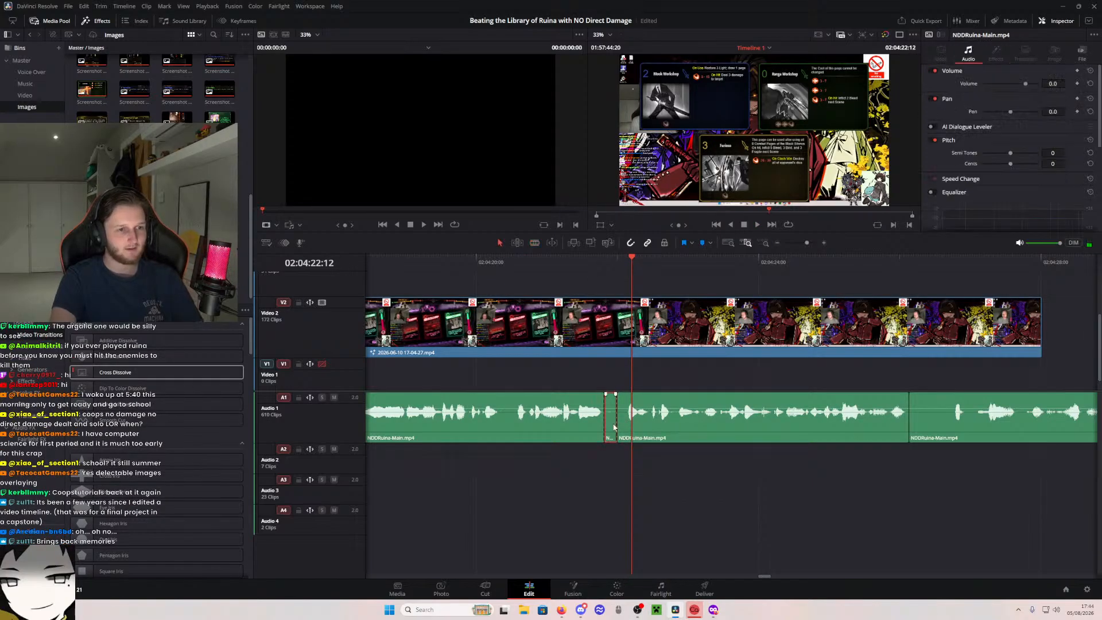
pyautogui.press('BackSpace')
# - Play across the voice-over gap and remove a small sliver from the end of the clip before it
pyautogui.moveTo(601, 259); pyautogui.dragTo(615, 279)
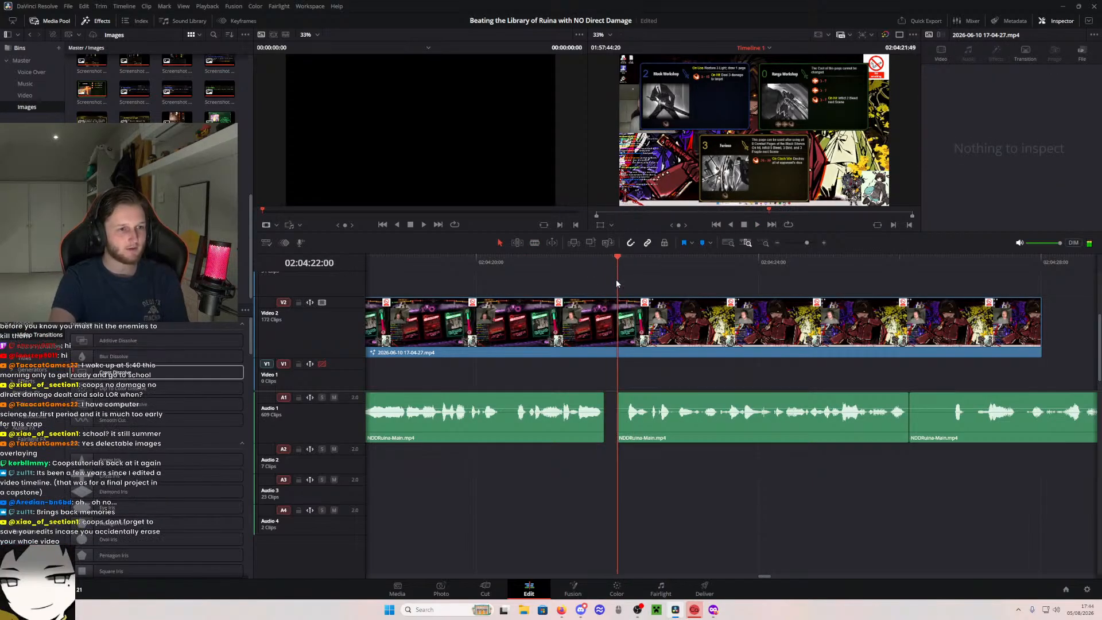
pyautogui.press('space')
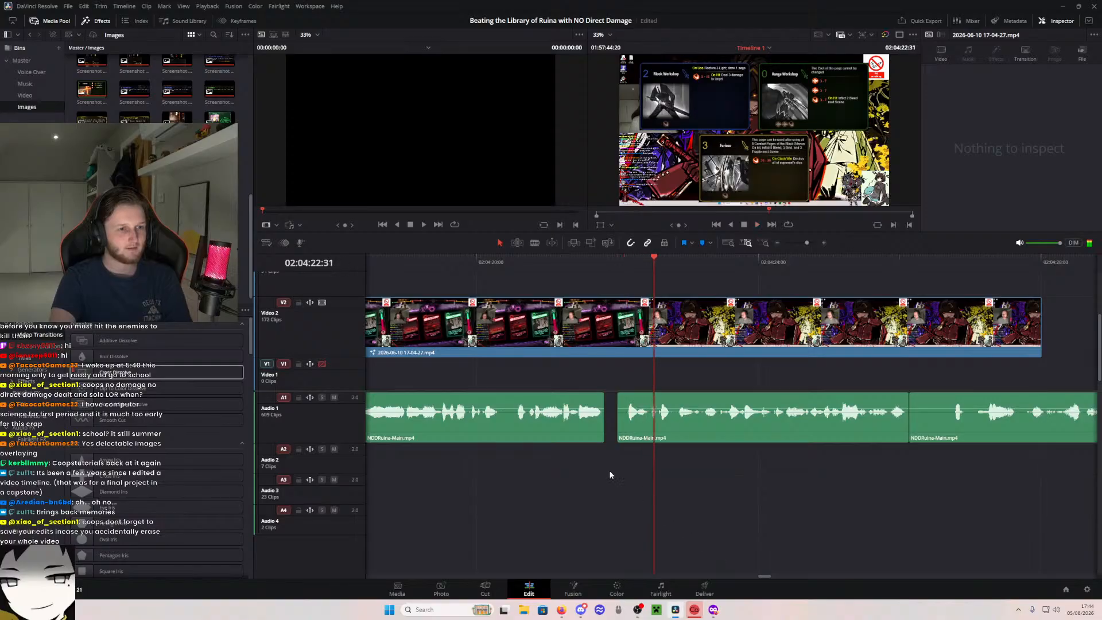
pyautogui.moveTo(603, 425); pyautogui.dragTo(601, 425)
pyautogui.click(601, 423)
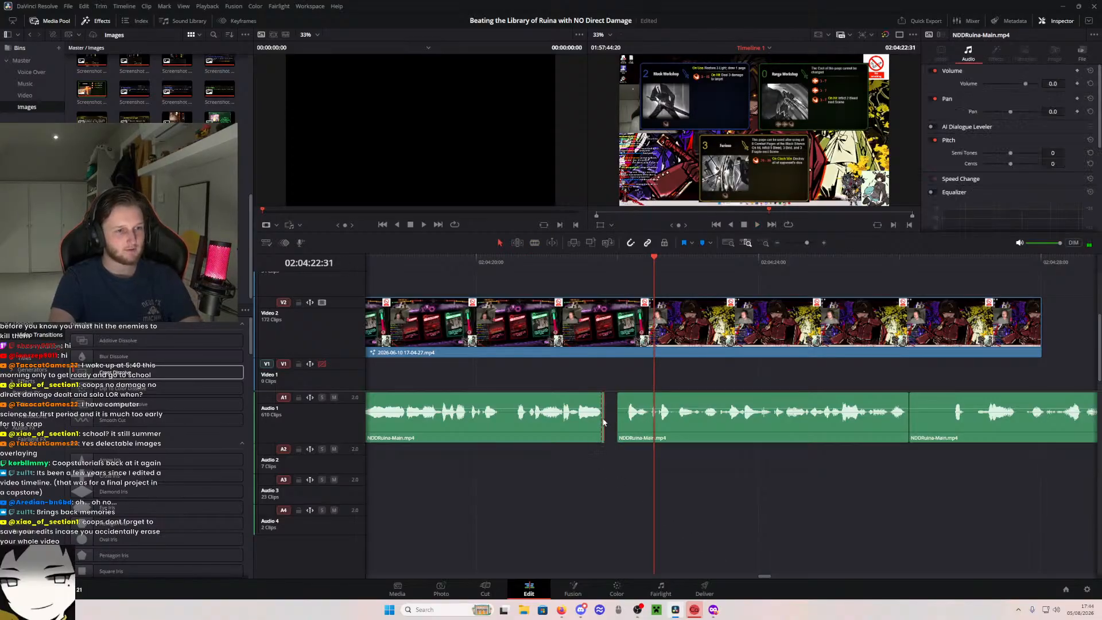
pyautogui.click(596, 375)
# - Replay the voice-over gap and remove a small sliver from the start of the clip after it
pyautogui.click(546, 265)
pyautogui.press('space')
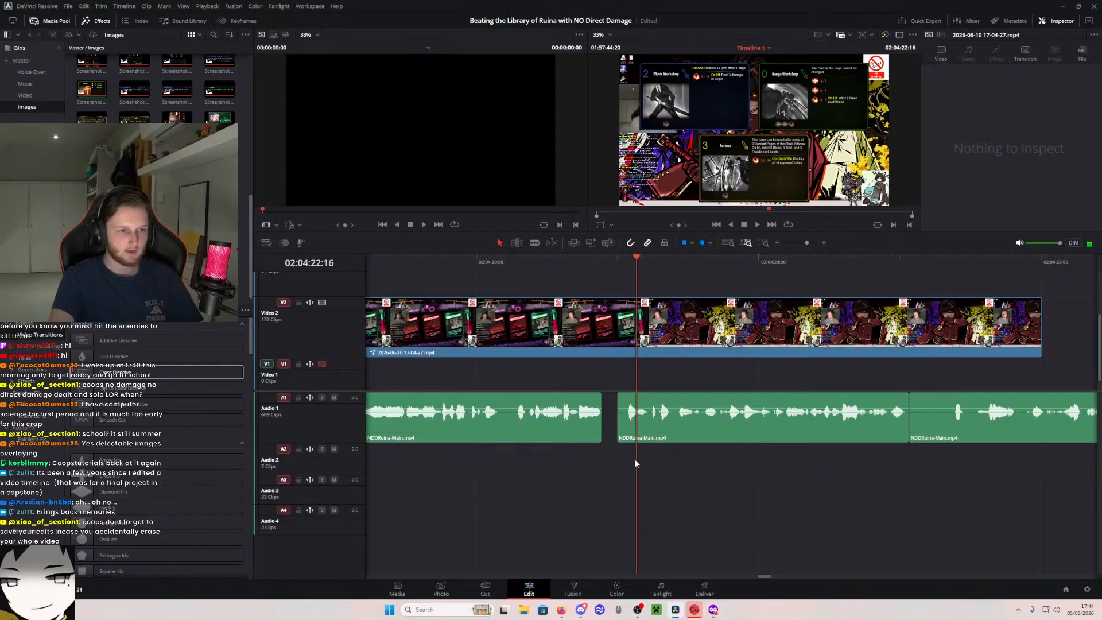
pyautogui.moveTo(622, 425); pyautogui.dragTo(627, 426)
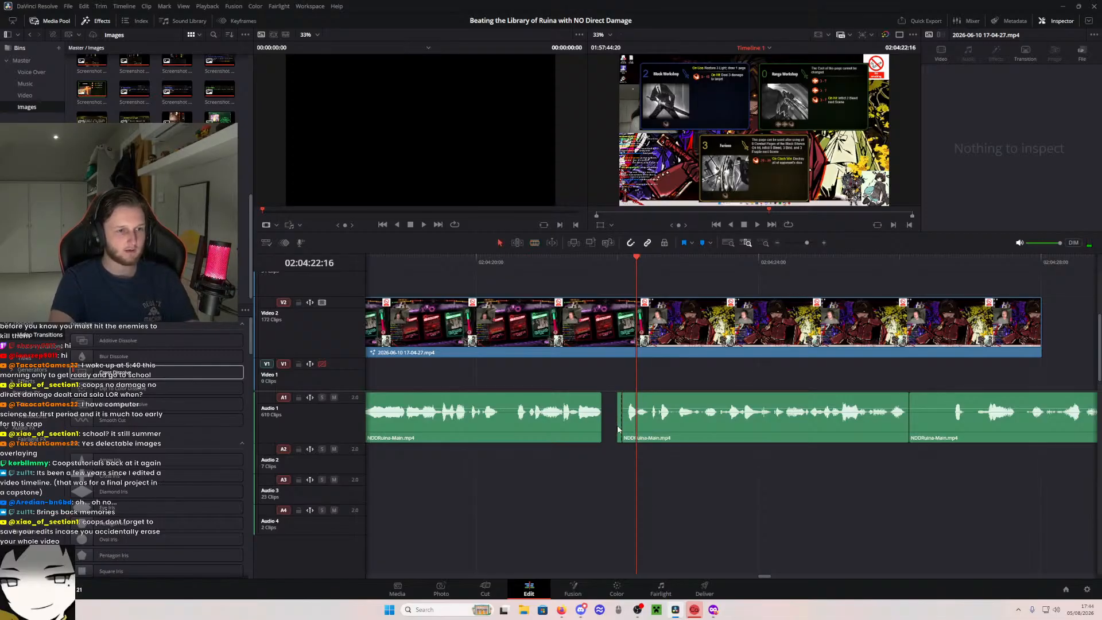
# - Listen to the voice-over from before the gap to about 02:04:27, and return the playhead to about 02:04:21
pyautogui.click(548, 265)
pyautogui.press('space')
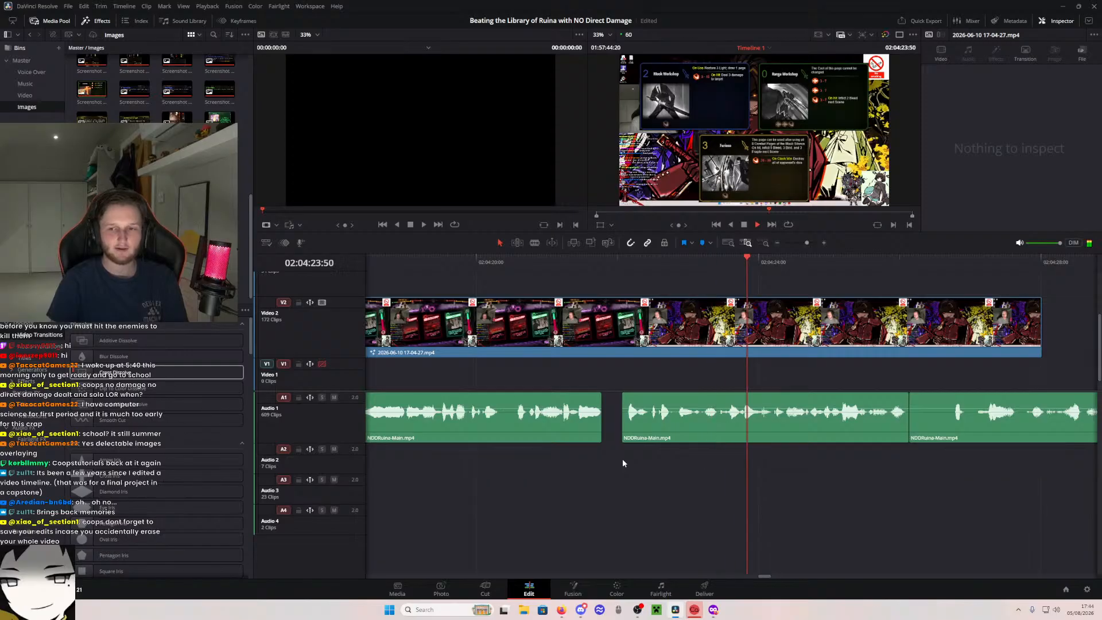
pyautogui.moveTo(875, 481); pyautogui.dragTo(587, 450)
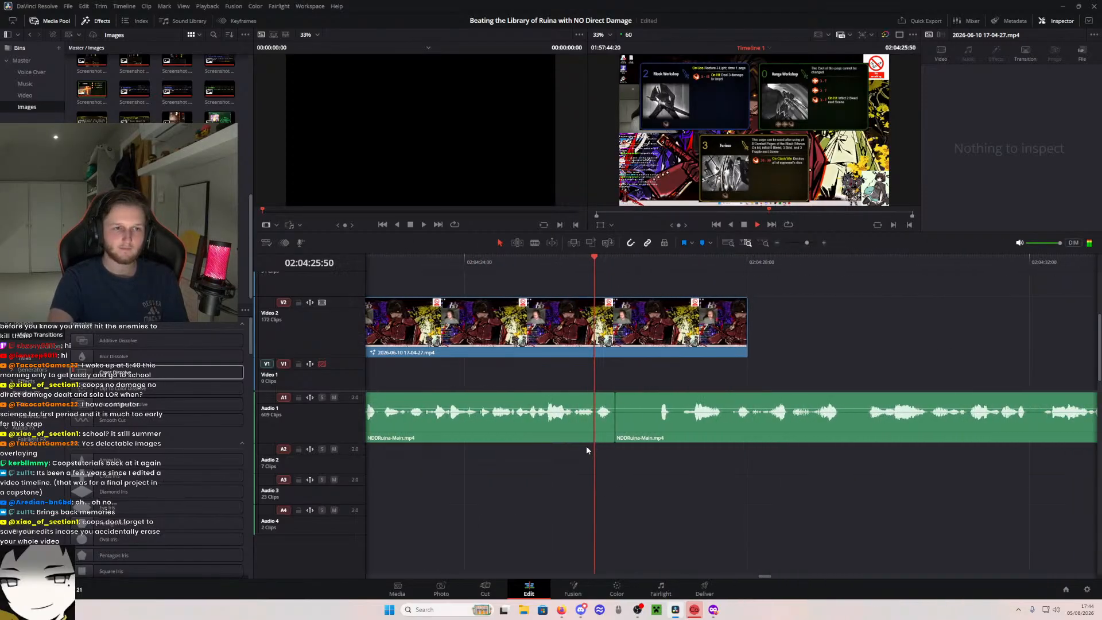
pyautogui.moveTo(664, 459); pyautogui.dragTo(598, 461)
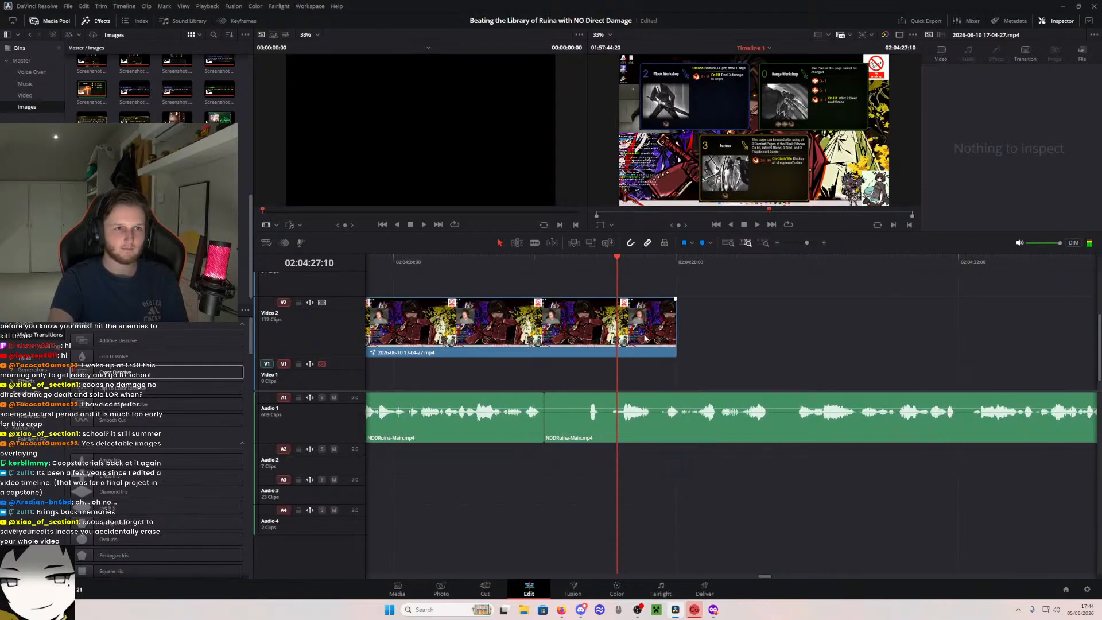
pyautogui.moveTo(544, 285); pyautogui.dragTo(814, 283)
pyautogui.press('space')
pyautogui.moveTo(615, 285); pyautogui.dragTo(707, 292)
pyautogui.click(579, 262)
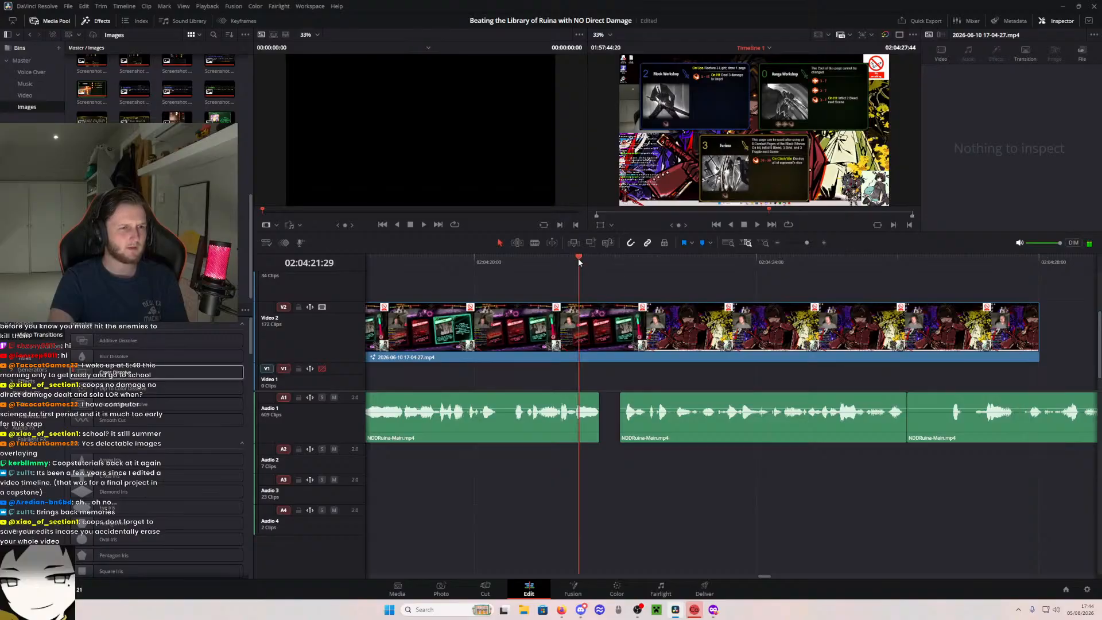
pyautogui.moveTo(579, 260); pyautogui.dragTo(716, 285)
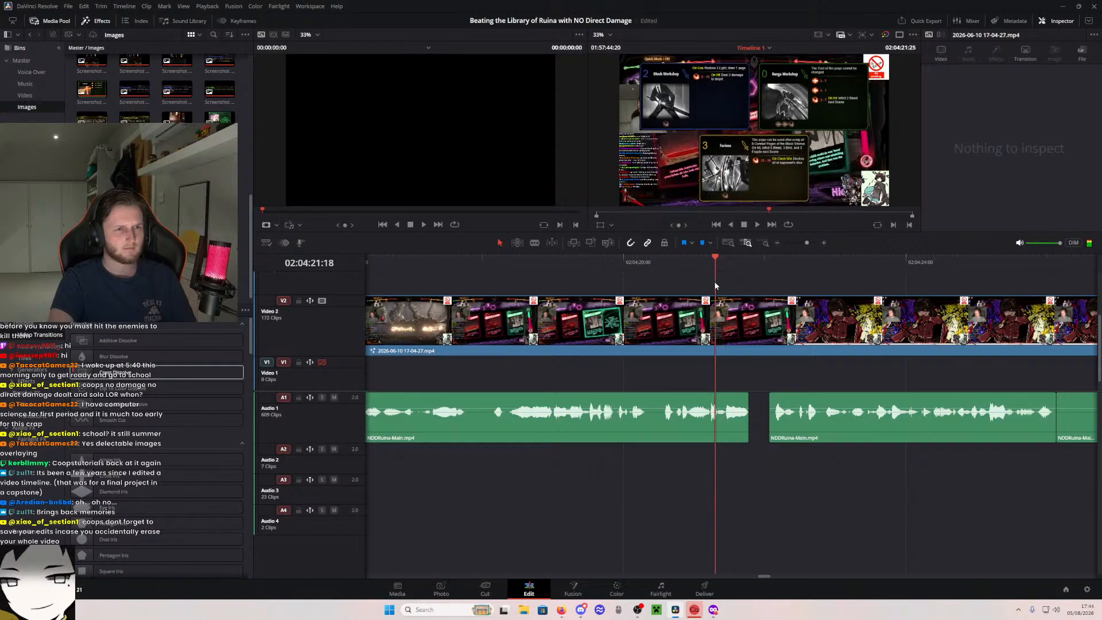
pyautogui.press('b')
pyautogui.click(716, 333)
pyautogui.press('a')
# - Check the footage following the 02:04:21:18 cut on Video 2, and delete that remaining piece
pyautogui.moveTo(814, 356); pyautogui.dragTo(367, 345)
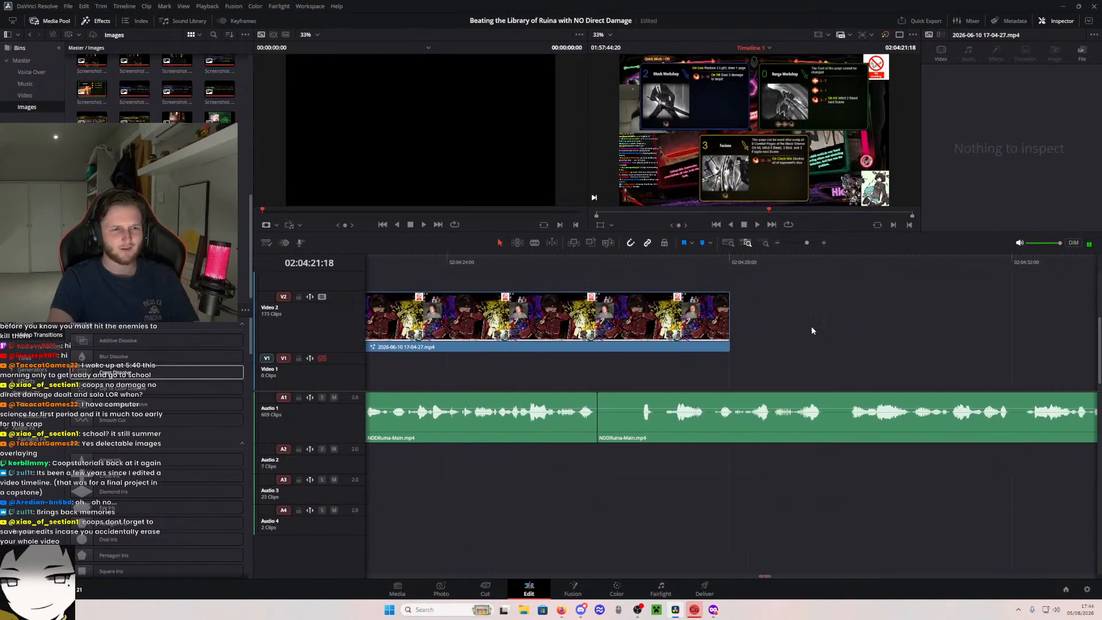
pyautogui.moveTo(715, 319); pyautogui.dragTo(1063, 319)
pyautogui.moveTo(1087, 307); pyautogui.dragTo(977, 308)
pyautogui.moveTo(893, 343); pyautogui.dragTo(550, 344)
pyautogui.moveTo(637, 309); pyautogui.dragTo(1080, 319)
pyautogui.moveTo(707, 359); pyautogui.dragTo(1074, 348)
pyautogui.moveTo(564, 366); pyautogui.dragTo(1067, 353)
pyautogui.moveTo(705, 366); pyautogui.dragTo(1091, 362)
pyautogui.click(716, 309)
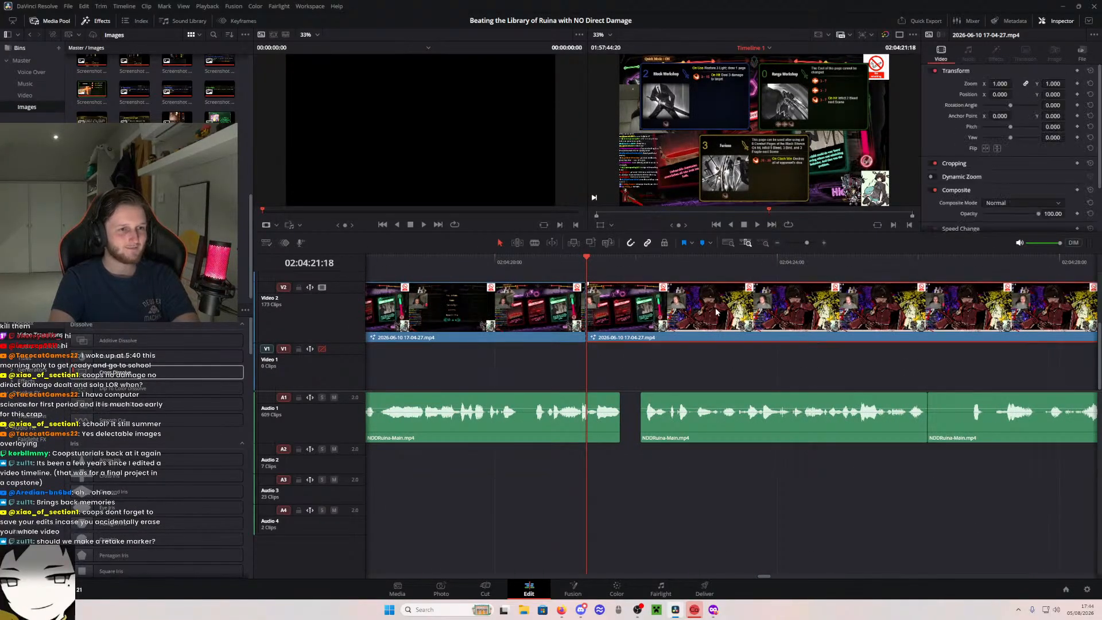
pyautogui.hscroll(-3, 670, 363)
pyautogui.press('Delete')
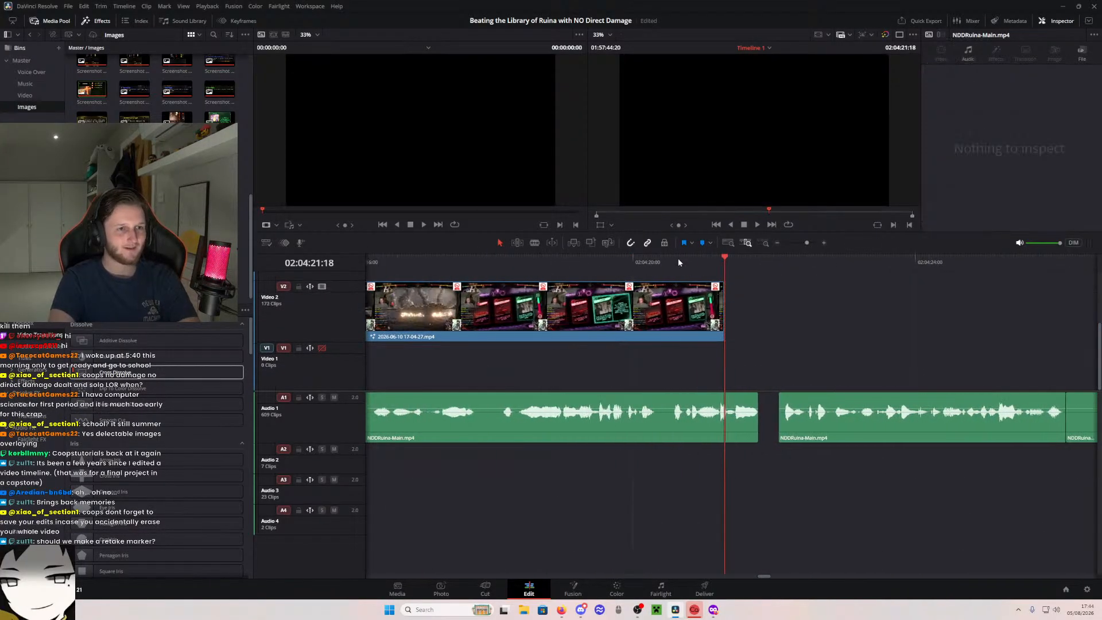
# - Show the full timeline and delete the leftover footage clip with its audio beyond the end of the voice-over
pyautogui.moveTo(597, 262); pyautogui.dragTo(722, 276)
pyautogui.click(728, 246)
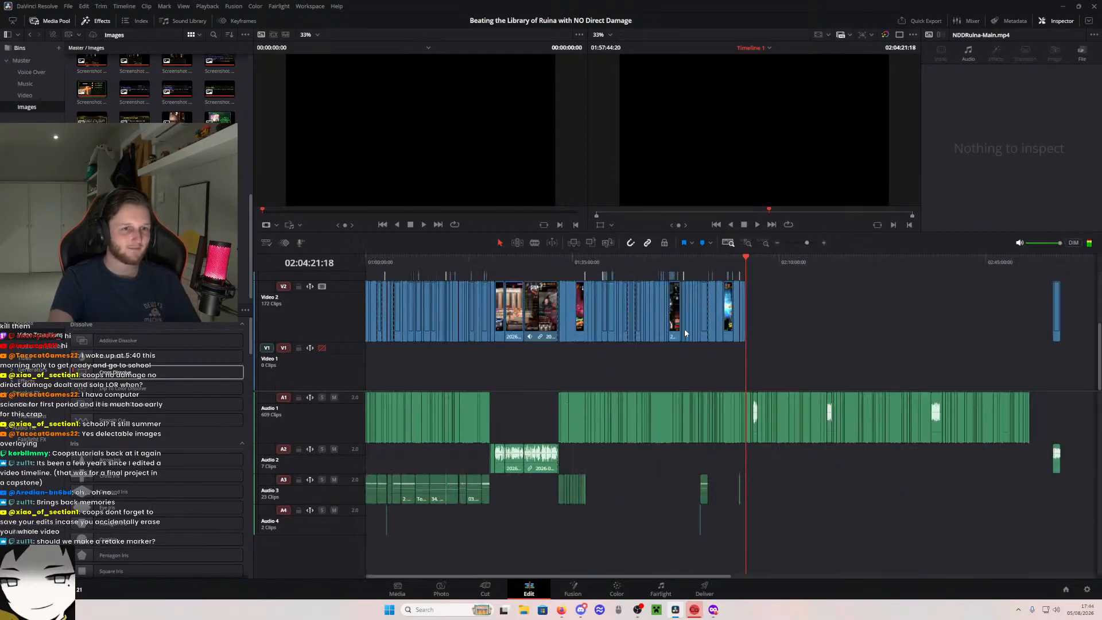
pyautogui.press('Delete')
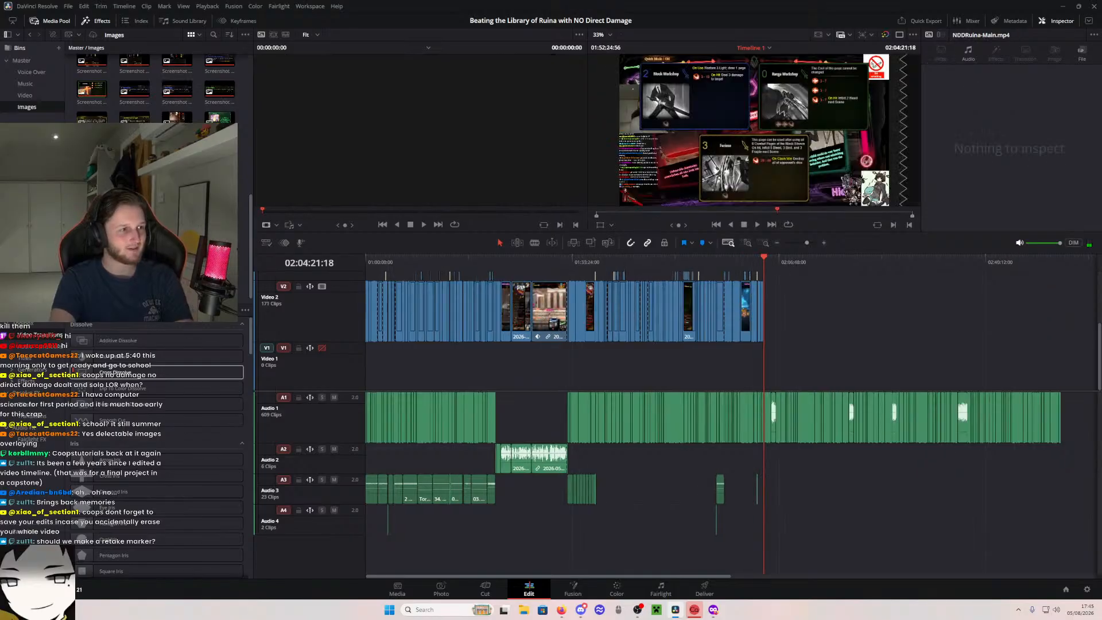
pyautogui.click(31, 73)
pyautogui.click(25, 96)
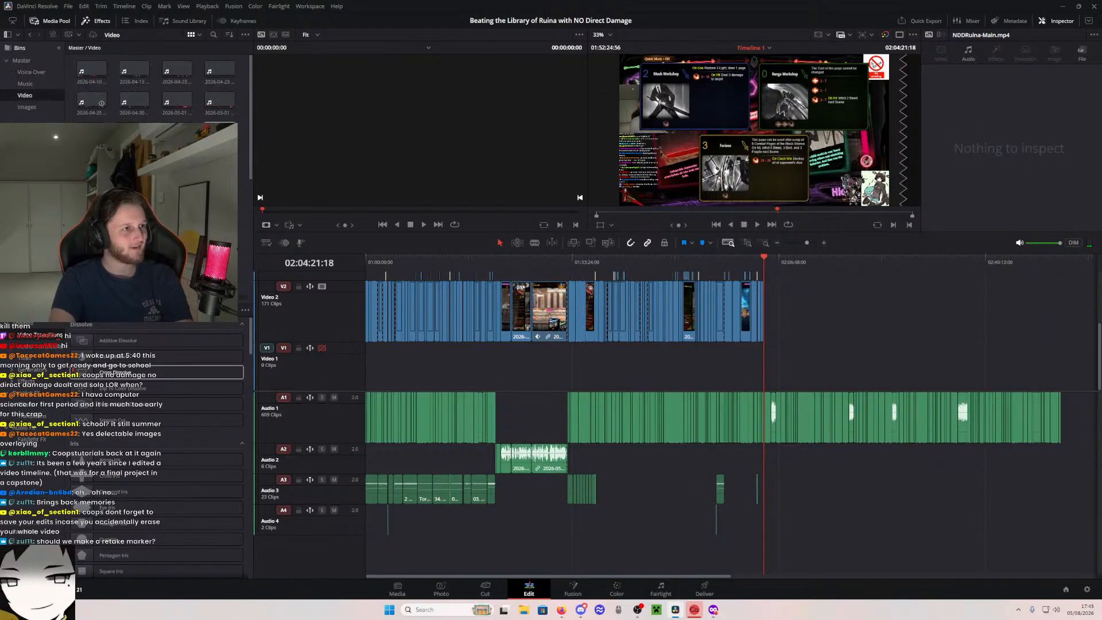
pyautogui.scroll(-5, 155, 86)
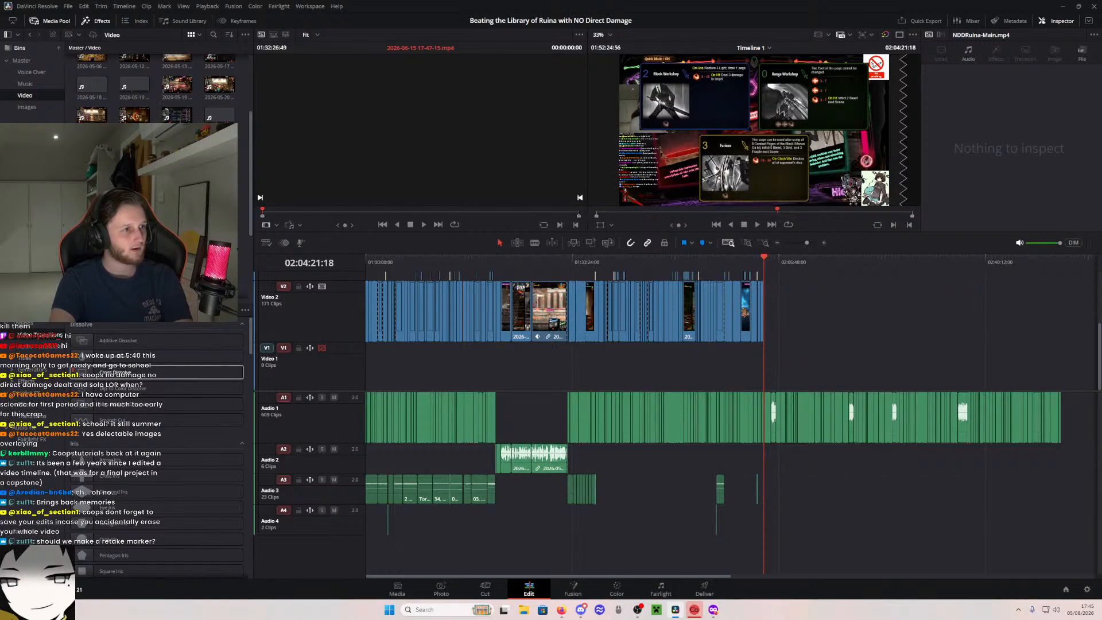
pyautogui.moveTo(155, 201); pyautogui.dragTo(1062, 320)
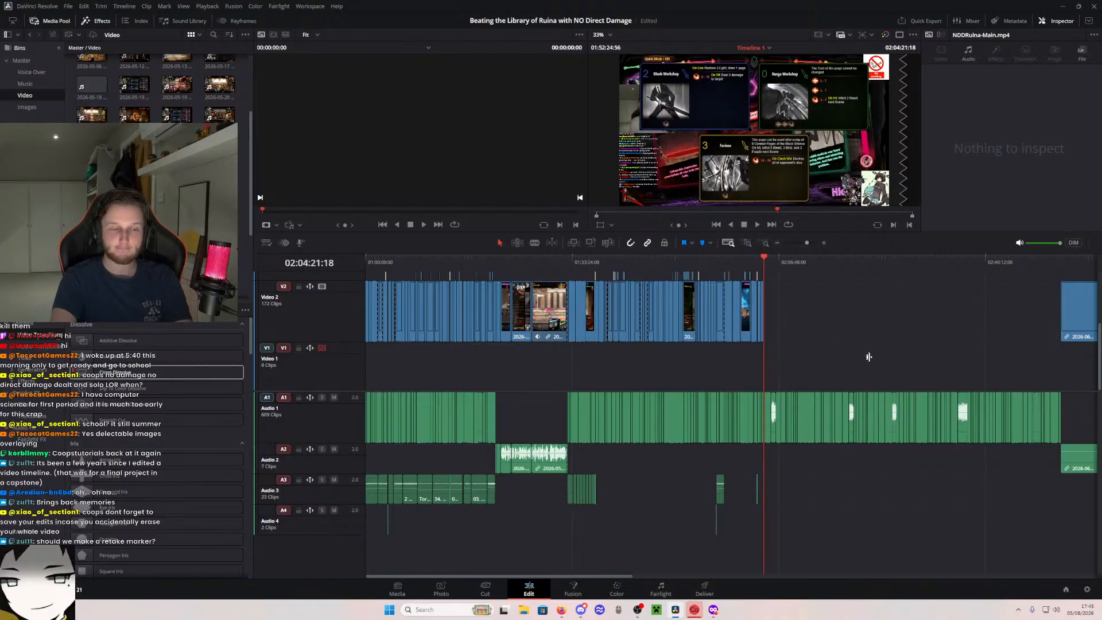
pyautogui.scroll(-3, 867, 357)
pyautogui.hscroll(3, 862, 358)
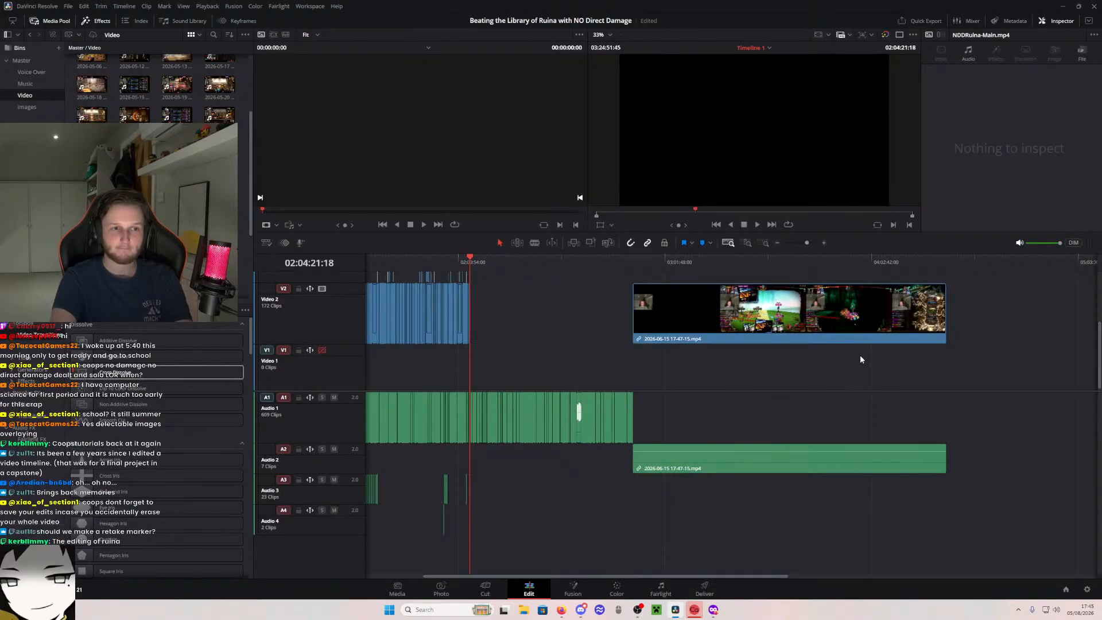
pyautogui.click(844, 307)
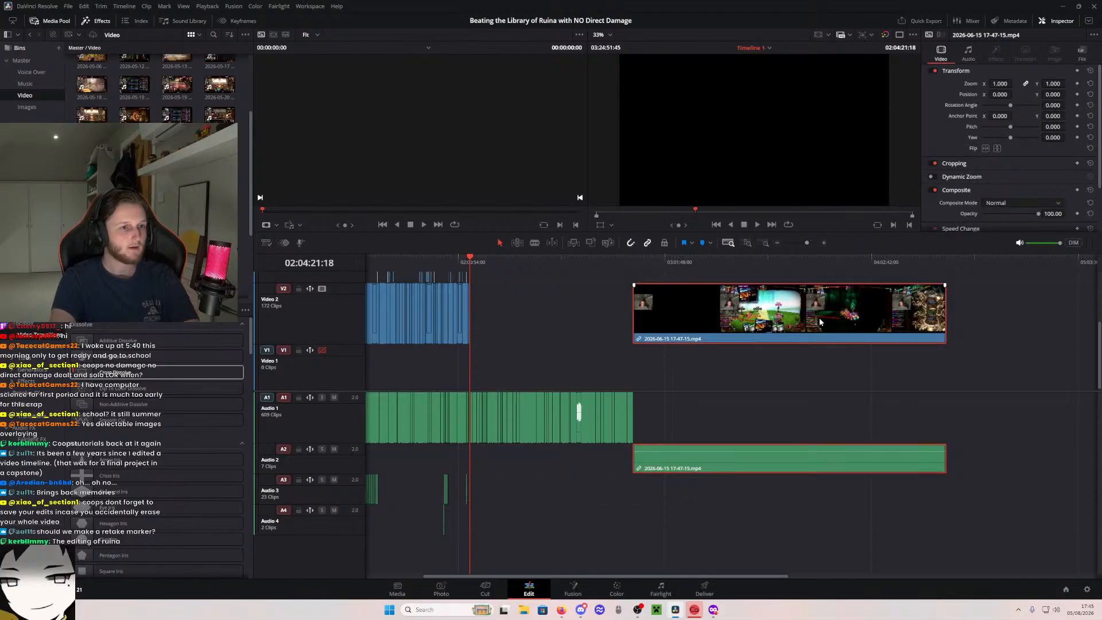
pyautogui.press('Delete')
# - Save the project
pyautogui.click(69, 7)
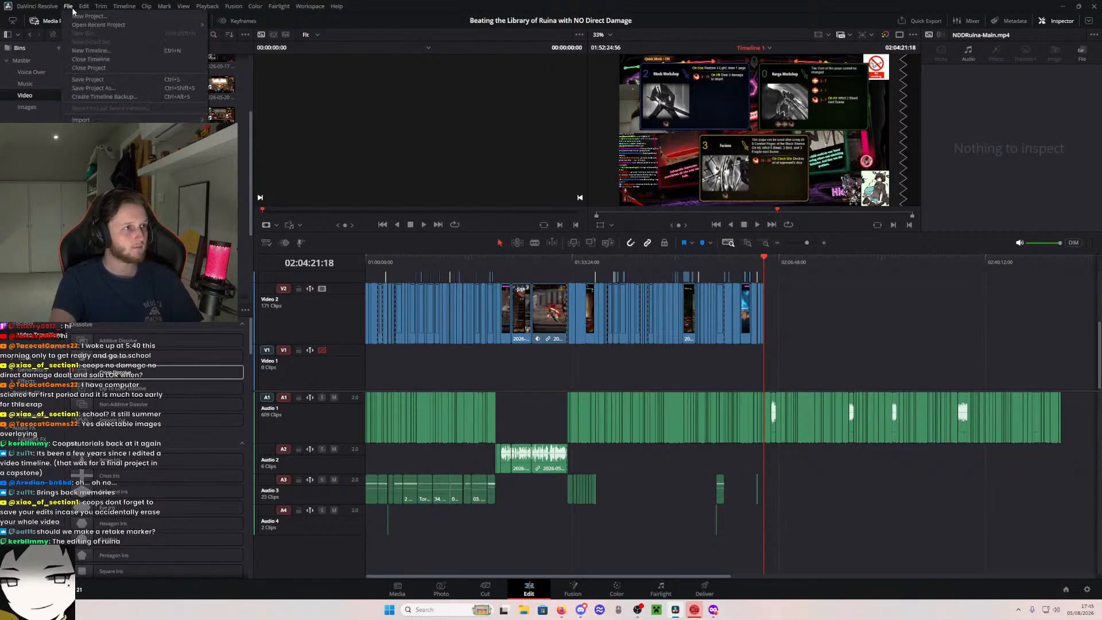
pyautogui.click(92, 79)
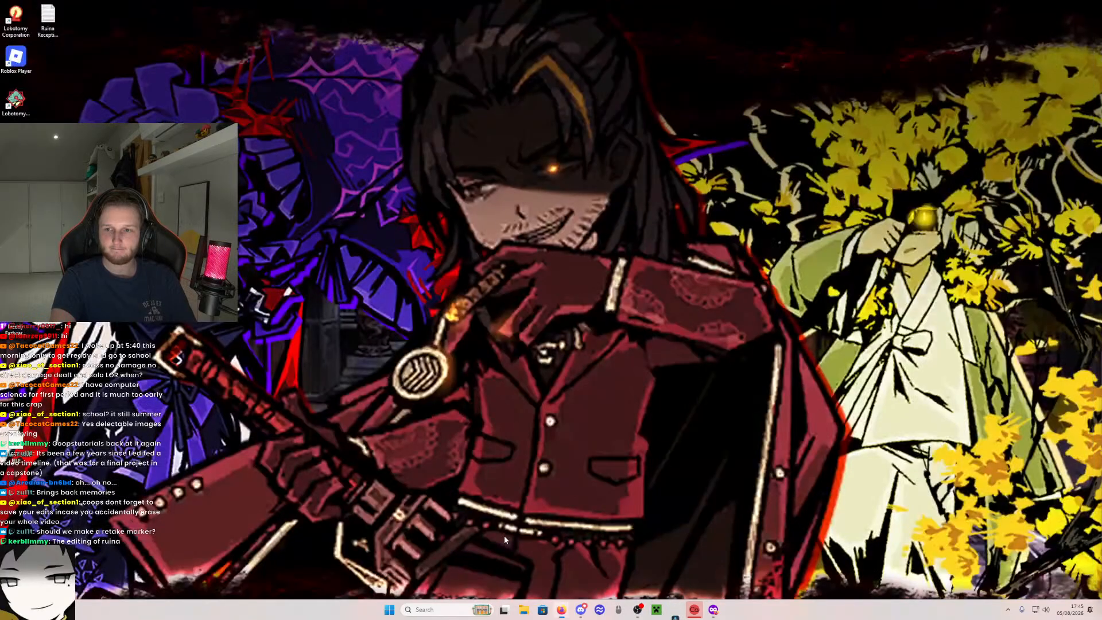
# - Relaunch DaVinci Resolve through the Windows search and open the project Beating the Library of Ruina with NO Direct Damage
pyautogui.click(439, 610)
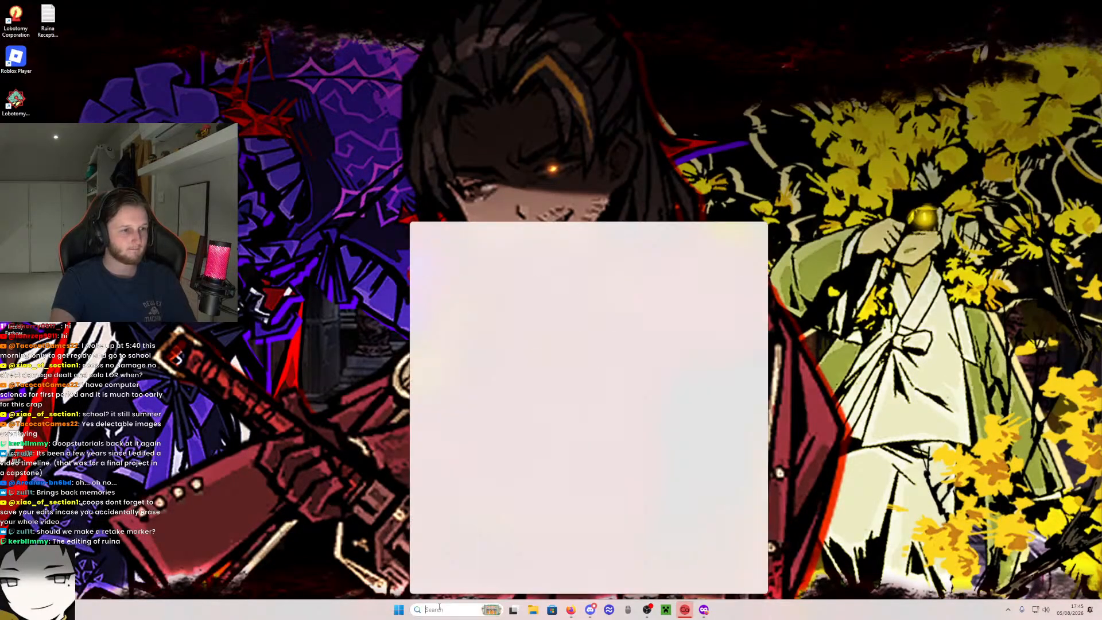
pyautogui.write('da')
pyautogui.press('Return')
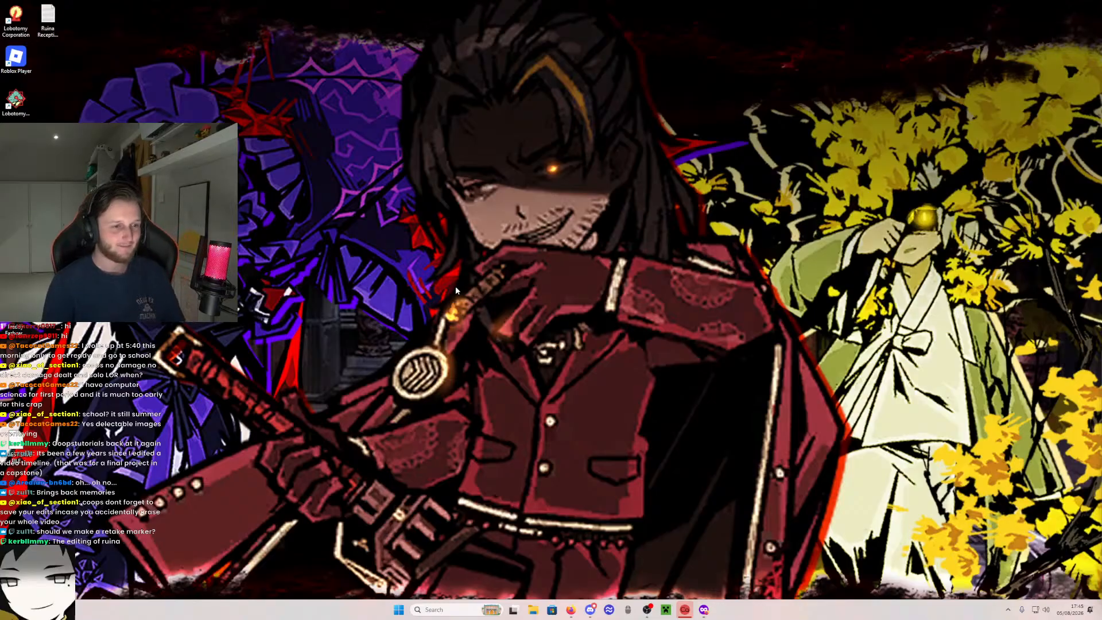
pyautogui.click(439, 605)
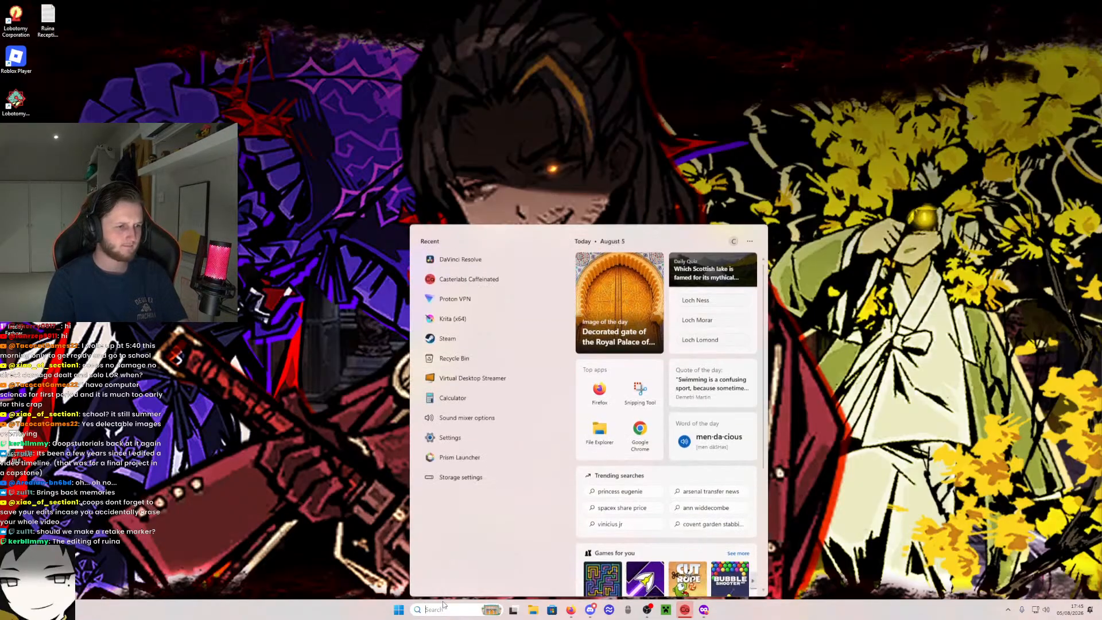
pyautogui.write('da')
pyautogui.click(469, 280)
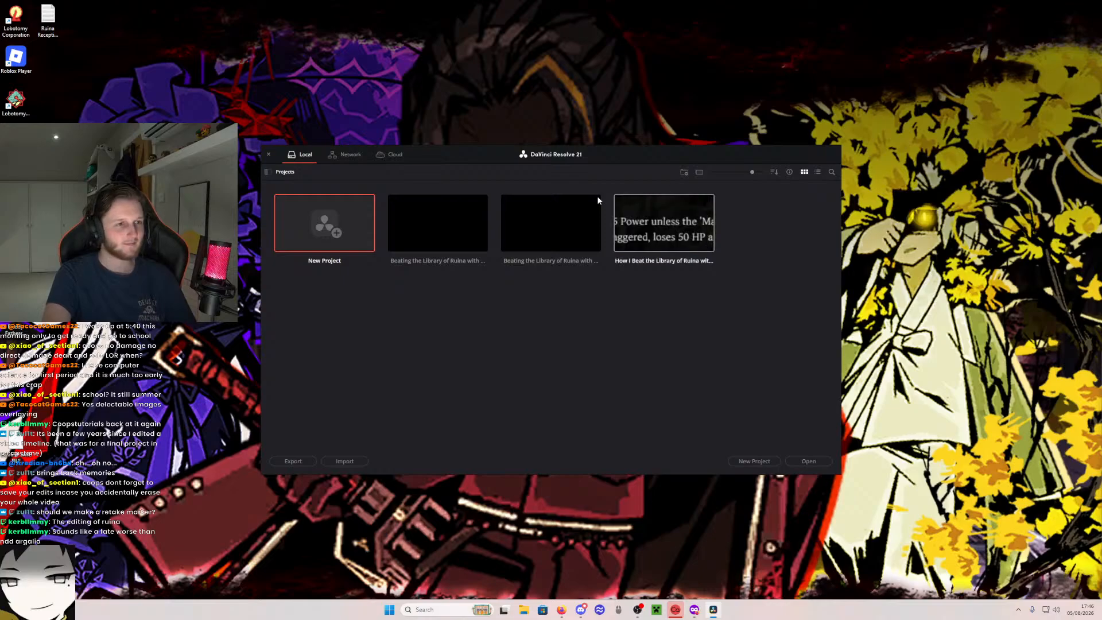
pyautogui.doubleClick(460, 222)
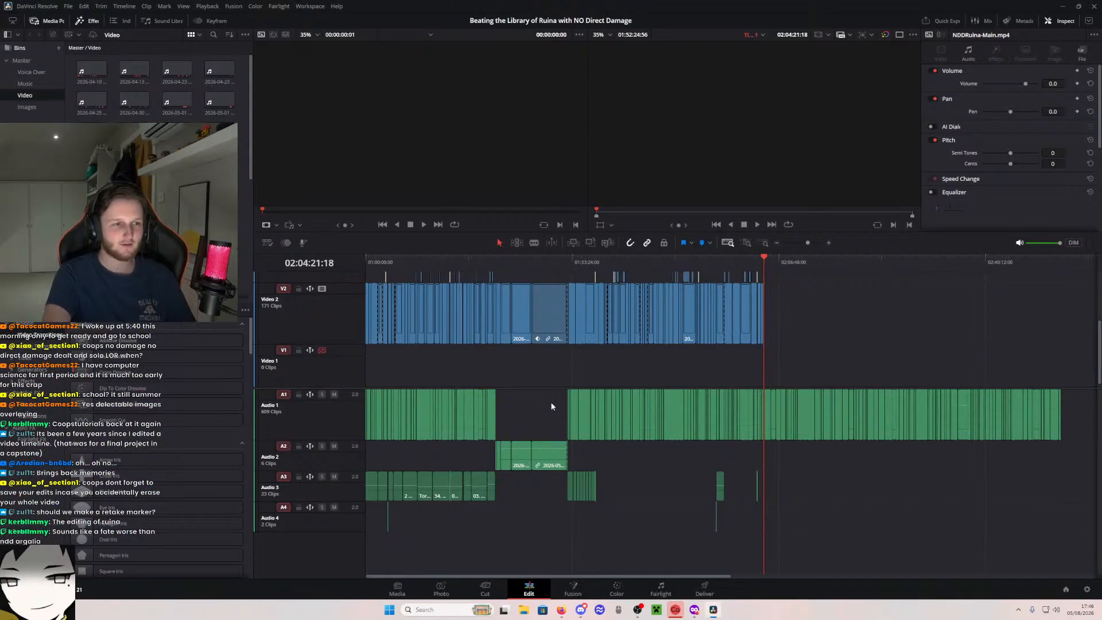
pyautogui.click(747, 244)
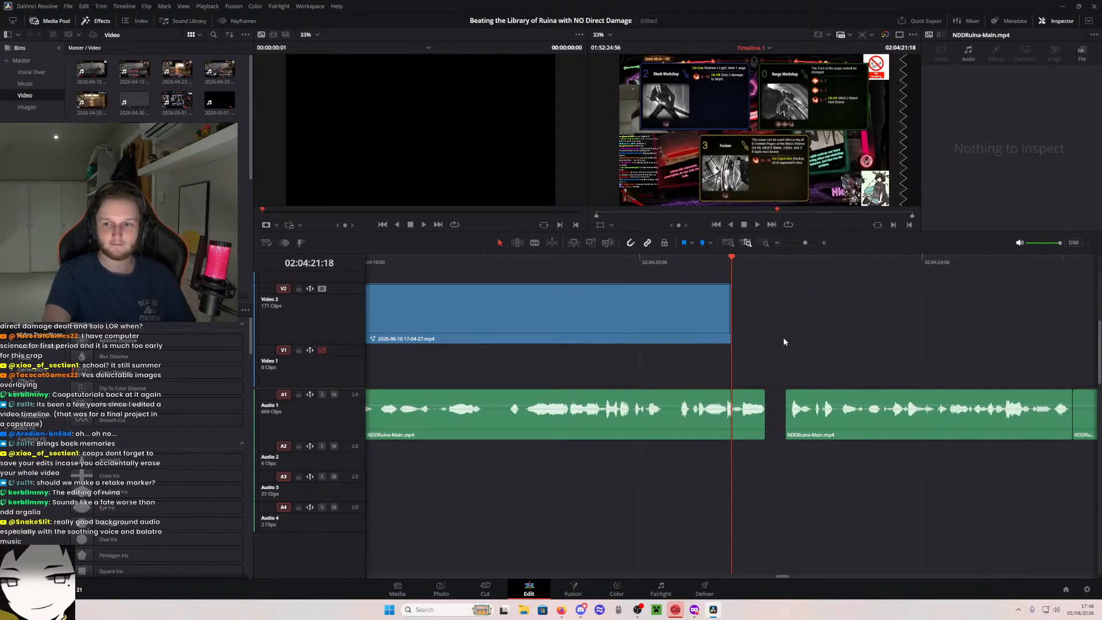
pyautogui.moveTo(750, 354); pyautogui.dragTo(736, 340)
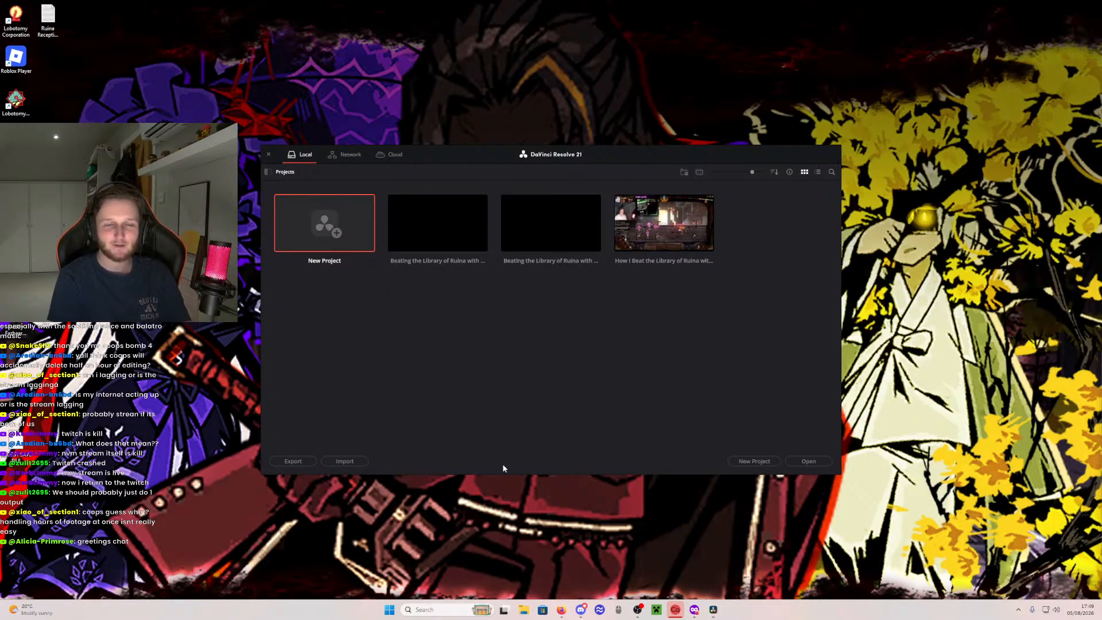
# - Reopen the first listed Beating the Library of Ruina project from the local projects
pyautogui.doubleClick(453, 219)
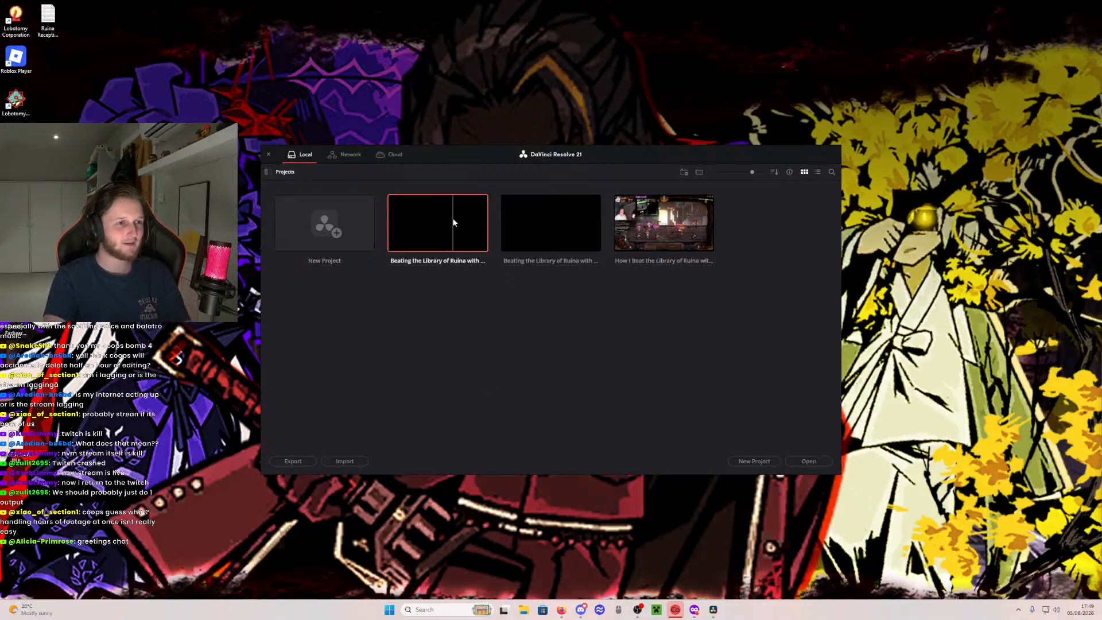